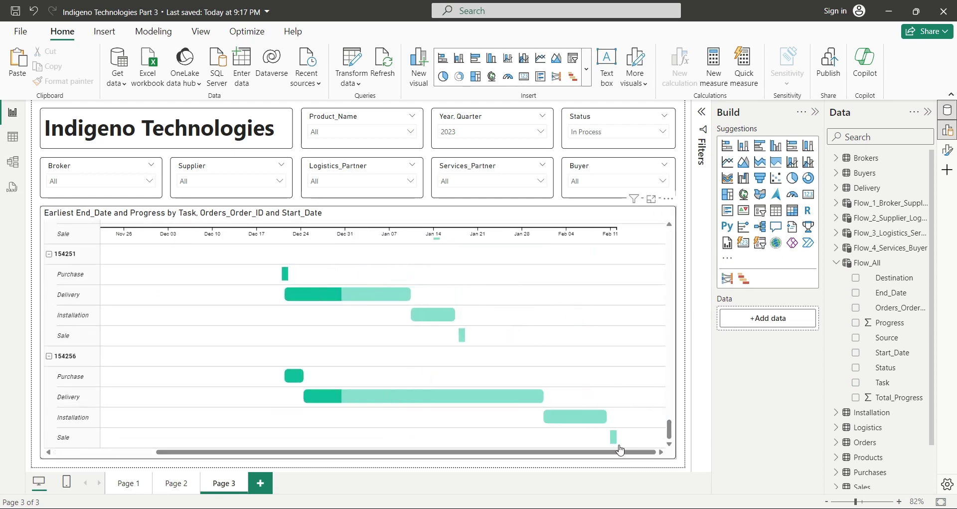
- Tour Page 1, the model diagram, Flow_All's table data and Page 2, then return to Page 3
{"action": "mouse_move", "coordinate": [289, 376]}
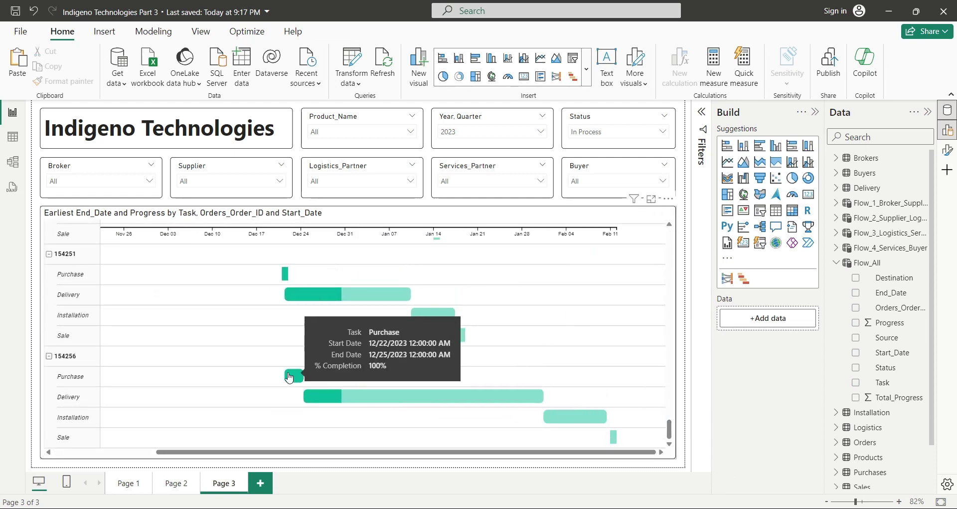
{"action": "mouse_move", "coordinate": [360, 297]}
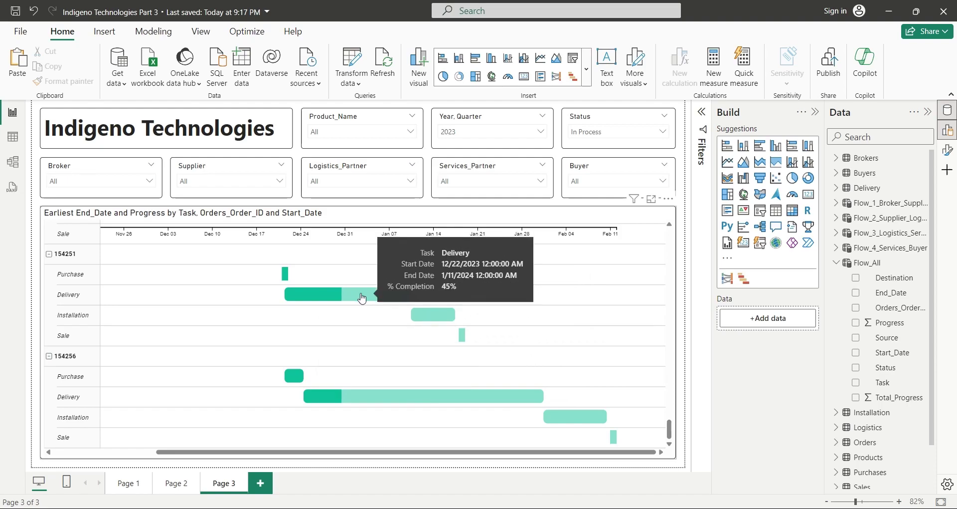
{"action": "left_click", "coordinate": [129, 482]}
{"action": "left_click", "coordinate": [13, 162]}
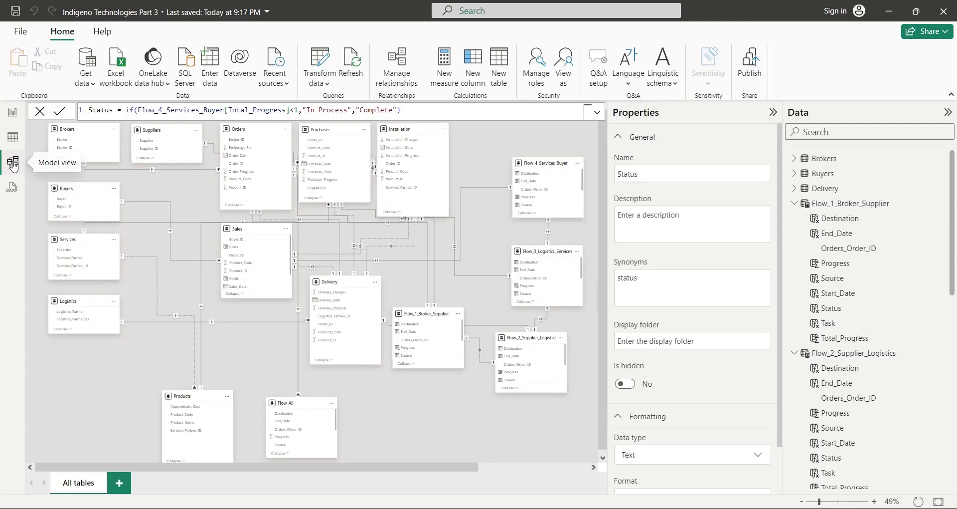
{"action": "left_click", "coordinate": [9, 137]}
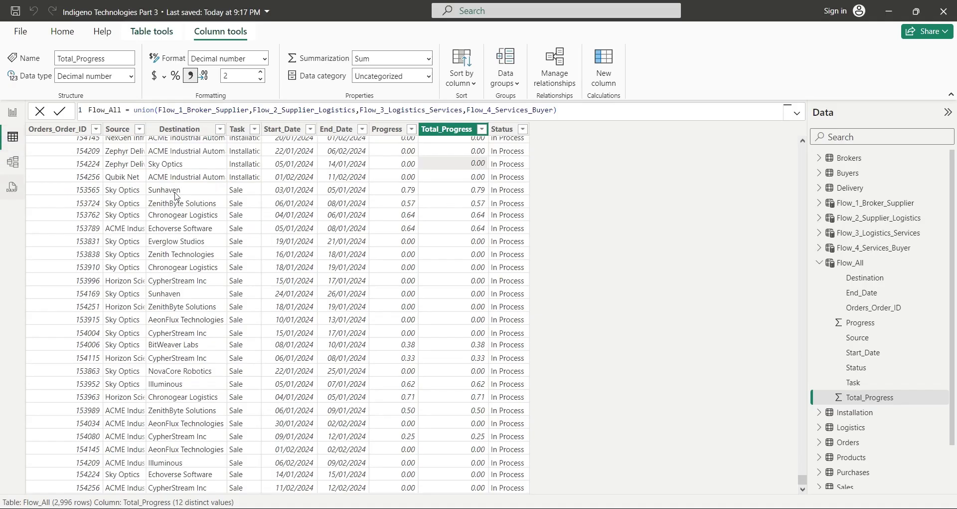
{"action": "left_click", "coordinate": [13, 113]}
{"action": "left_click", "coordinate": [176, 484]}
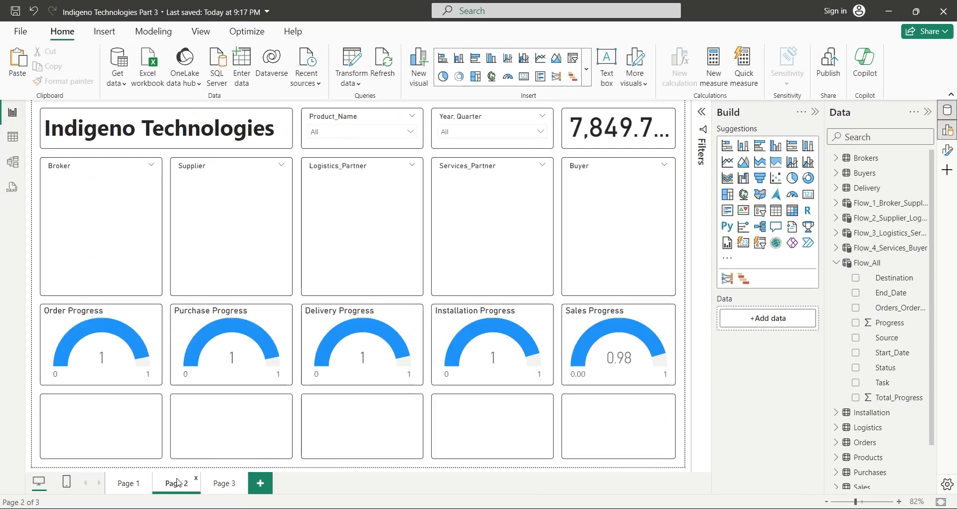
{"action": "left_click", "coordinate": [225, 484]}
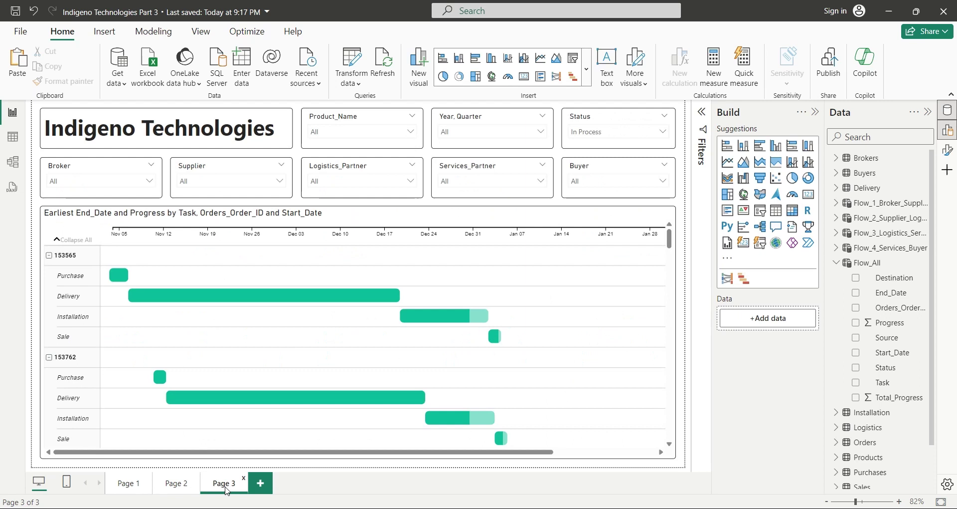
- Scroll through the Page 3 Gantt chart and back up to the slicers
{"action": "scroll", "coordinate": [543, 451], "scroll_direction": "down", "scroll_amount": 10}
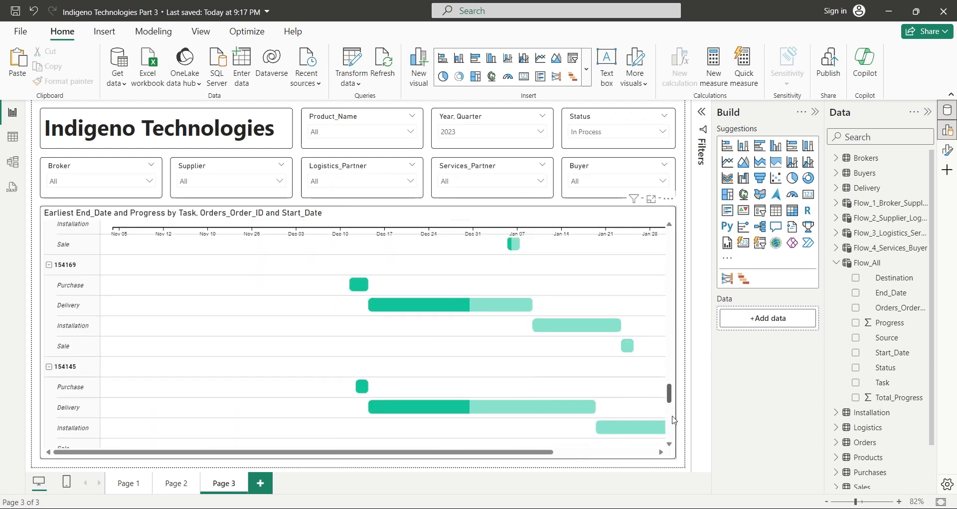
{"action": "left_click_drag", "start_coordinate": [543, 452], "coordinate": [612, 439]}
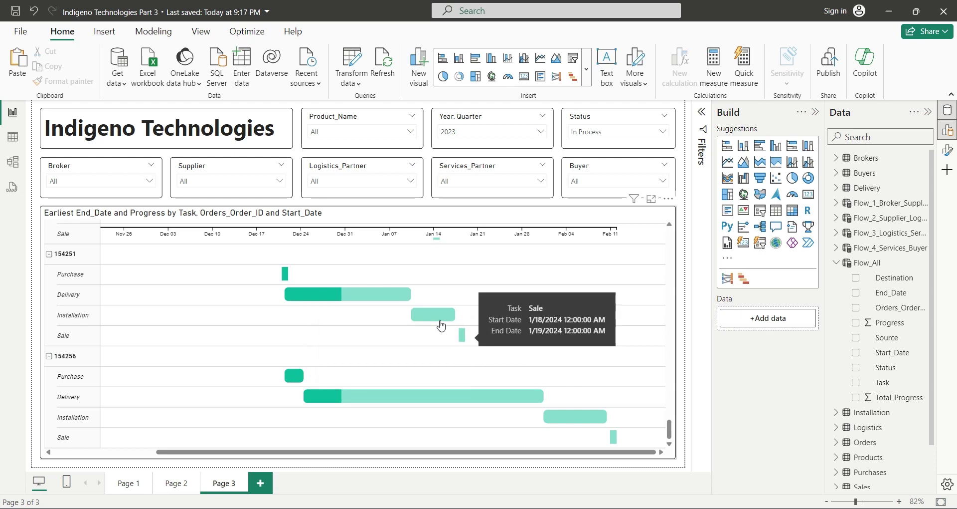
{"action": "scroll", "coordinate": [344, 324], "scroll_direction": "up", "scroll_amount": 3}
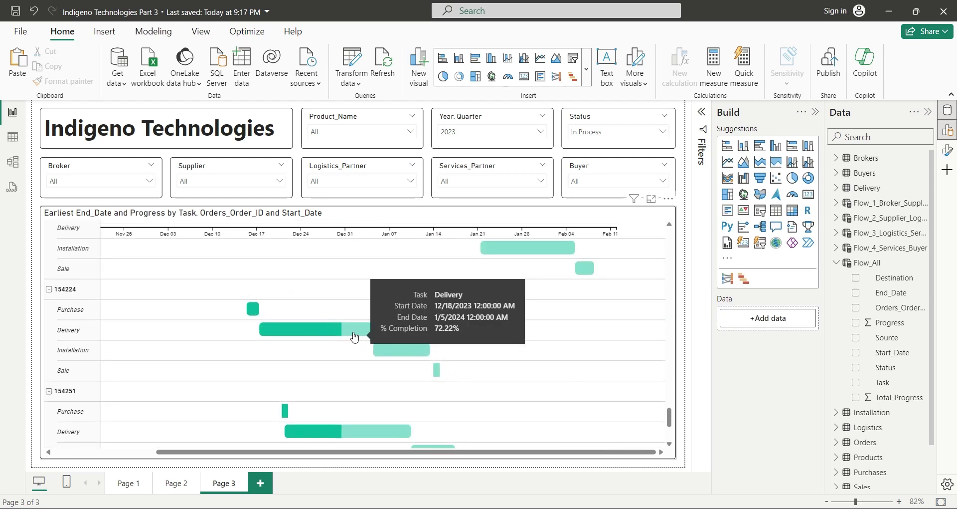
{"action": "scroll", "coordinate": [359, 319], "scroll_direction": "up", "scroll_amount": 1}
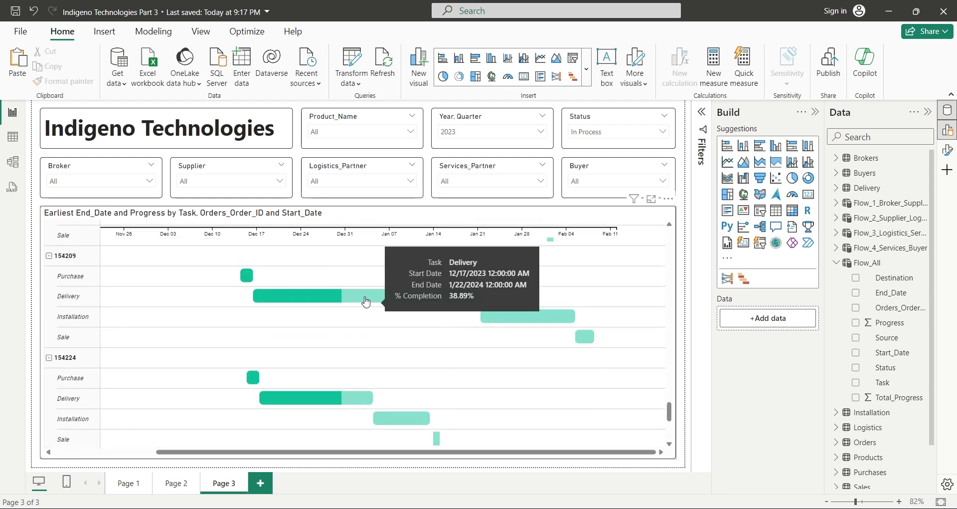
{"action": "scroll", "coordinate": [374, 303], "scroll_direction": "up", "scroll_amount": 1}
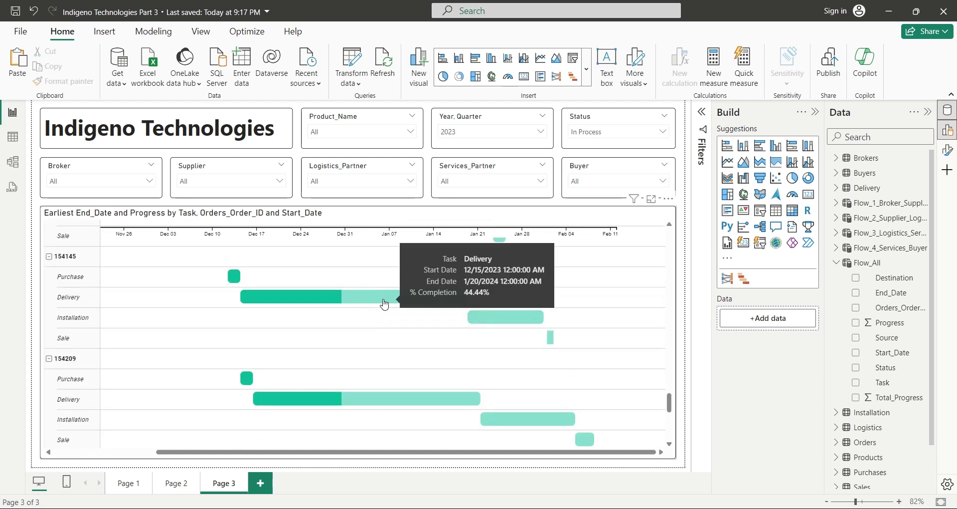
{"action": "scroll", "coordinate": [384, 303], "scroll_direction": "up", "scroll_amount": 3}
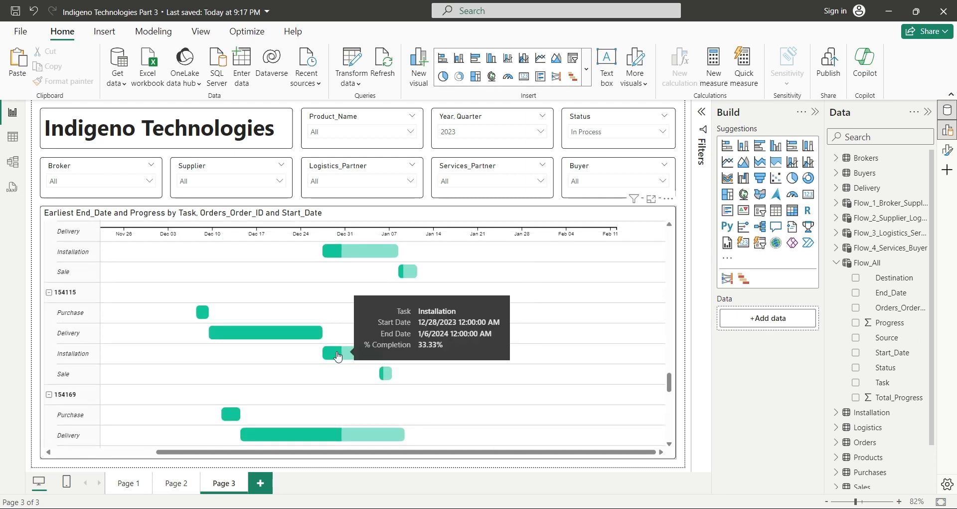
{"action": "scroll", "coordinate": [390, 377], "scroll_direction": "up", "scroll_amount": 3}
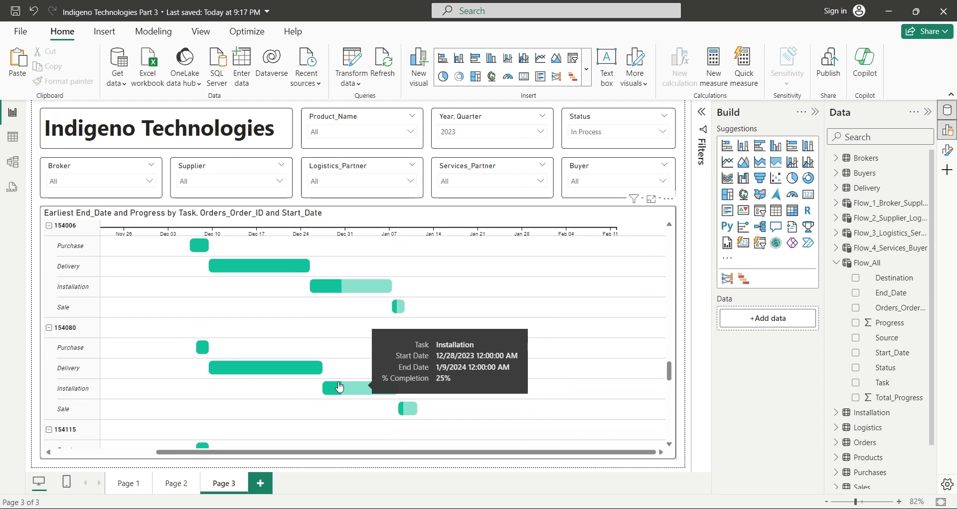
{"action": "scroll", "coordinate": [388, 355], "scroll_direction": "up", "scroll_amount": 1}
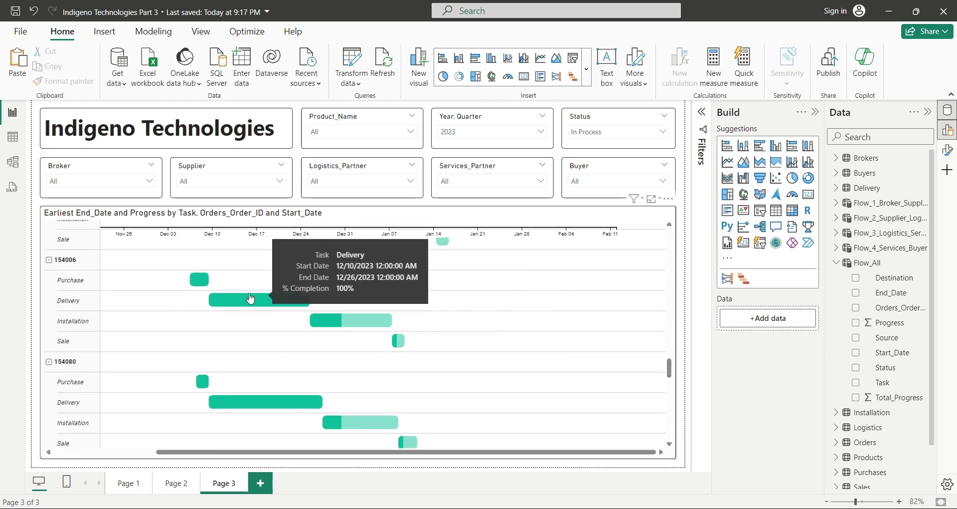
{"action": "scroll", "coordinate": [372, 352], "scroll_direction": "up", "scroll_amount": 3}
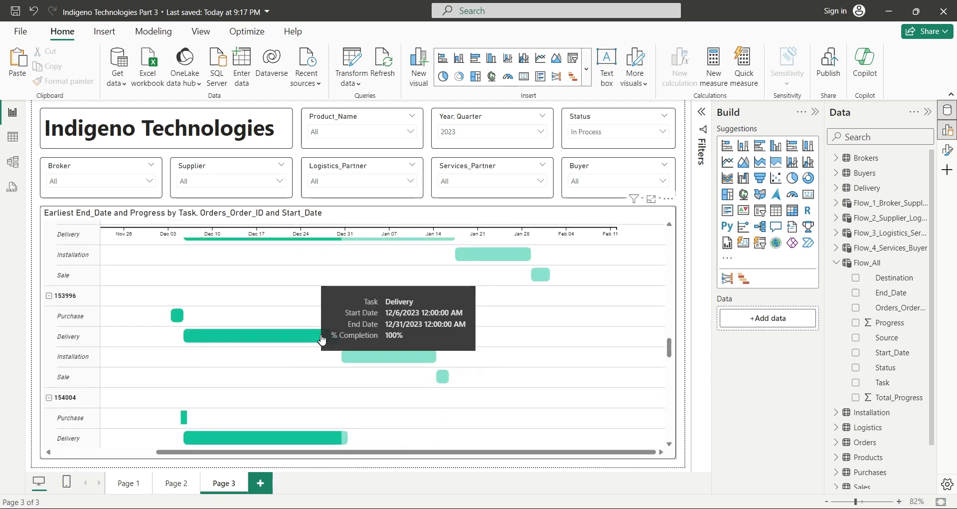
{"action": "scroll", "coordinate": [356, 339], "scroll_direction": "up", "scroll_amount": 3}
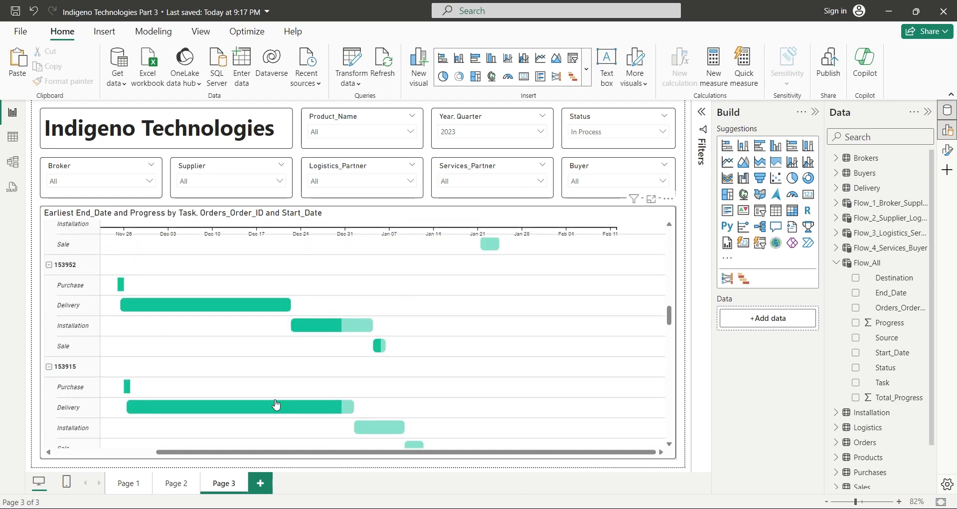
{"action": "scroll", "coordinate": [349, 369], "scroll_direction": "up", "scroll_amount": 3}
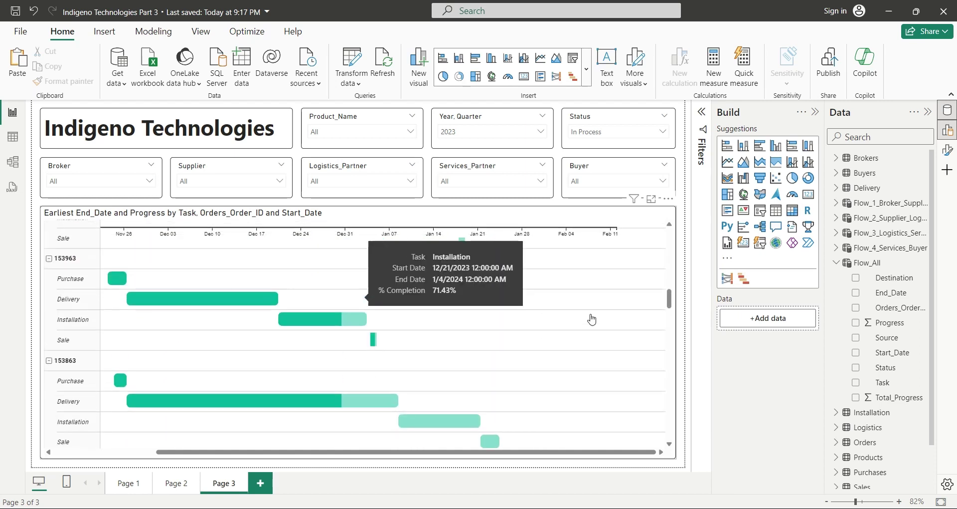
- Filter the Gantt by buyers AeonFlux, Aethon Robotics, BitWeaver Labs, Cascadia and CypherStream, then clear
{"action": "left_click", "coordinate": [627, 181]}
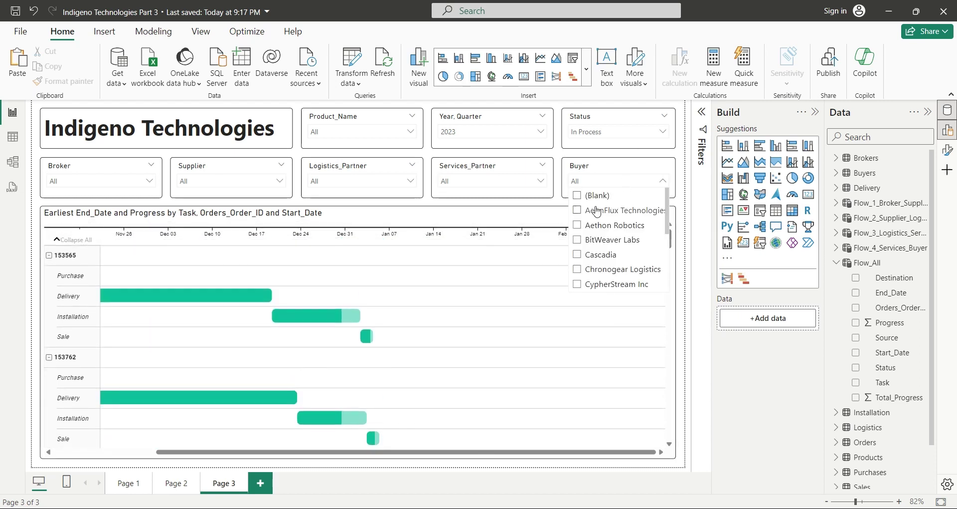
{"action": "left_click", "coordinate": [596, 210]}
{"action": "left_click", "coordinate": [593, 225]}
{"action": "left_click", "coordinate": [593, 239]}
{"action": "left_click", "coordinate": [593, 254]}
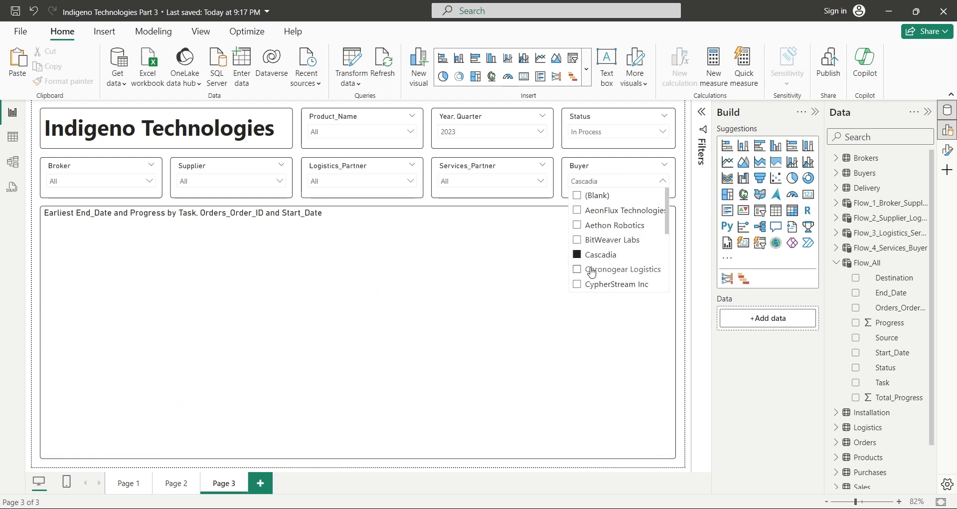
{"action": "left_click", "coordinate": [595, 283]}
{"action": "left_click", "coordinate": [594, 284]}
- Filter the Gantt by logistics partners, including Zephyr Delivery, then clear the filter to All
{"action": "left_click", "coordinate": [498, 180]}
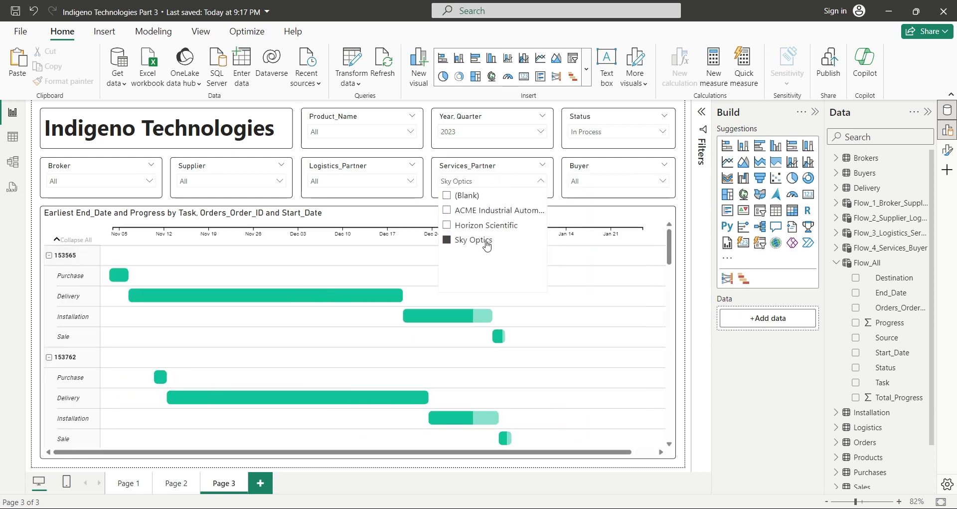
{"action": "left_click", "coordinate": [385, 182]}
{"action": "left_click", "coordinate": [331, 268]}
{"action": "left_click", "coordinate": [331, 282]}
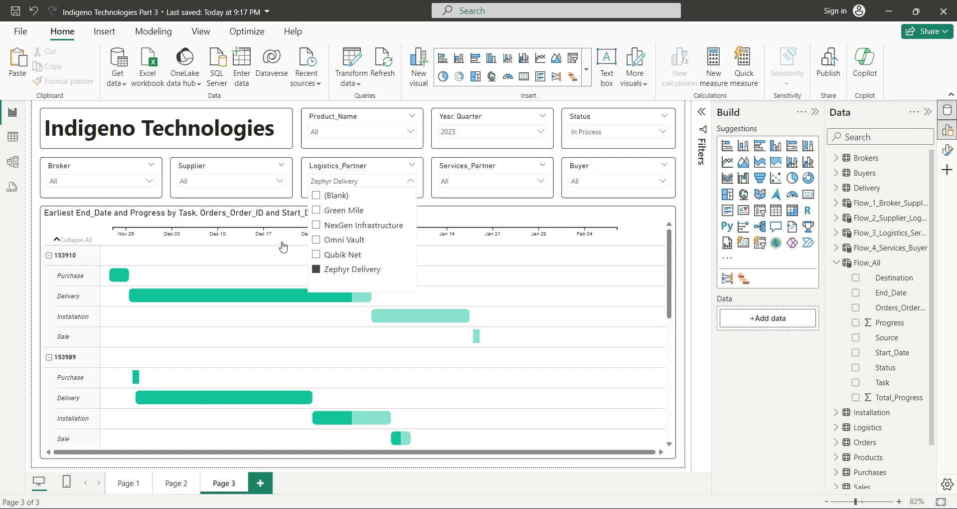
{"action": "left_click", "coordinate": [331, 282]}
- Filter the Gantt by two suppliers and by the NexGen broker, clearing each back to All
{"action": "left_click", "coordinate": [279, 181]}
{"action": "left_click", "coordinate": [231, 210]}
{"action": "left_click", "coordinate": [217, 255]}
{"action": "left_click", "coordinate": [217, 255]}
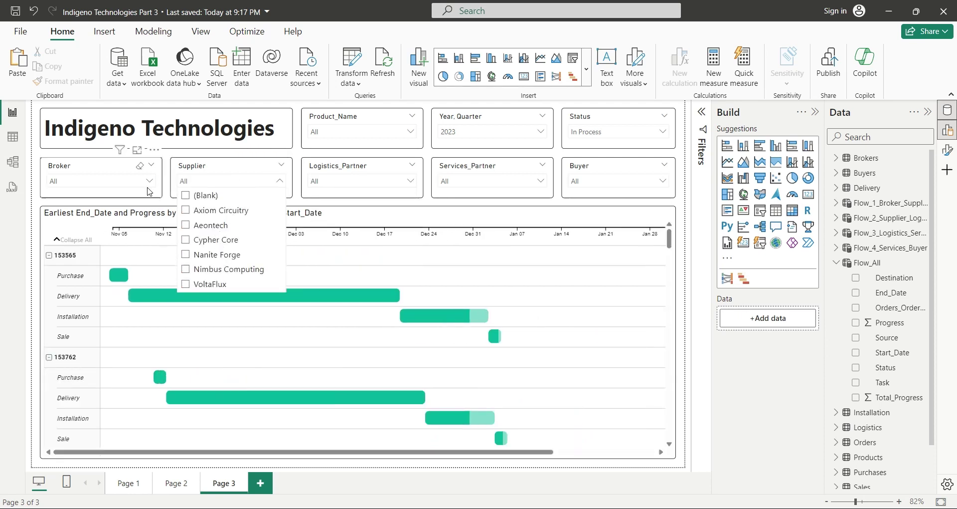
{"action": "left_click", "coordinate": [100, 180]}
{"action": "left_click", "coordinate": [82, 225]}
{"action": "left_click", "coordinate": [82, 225]}
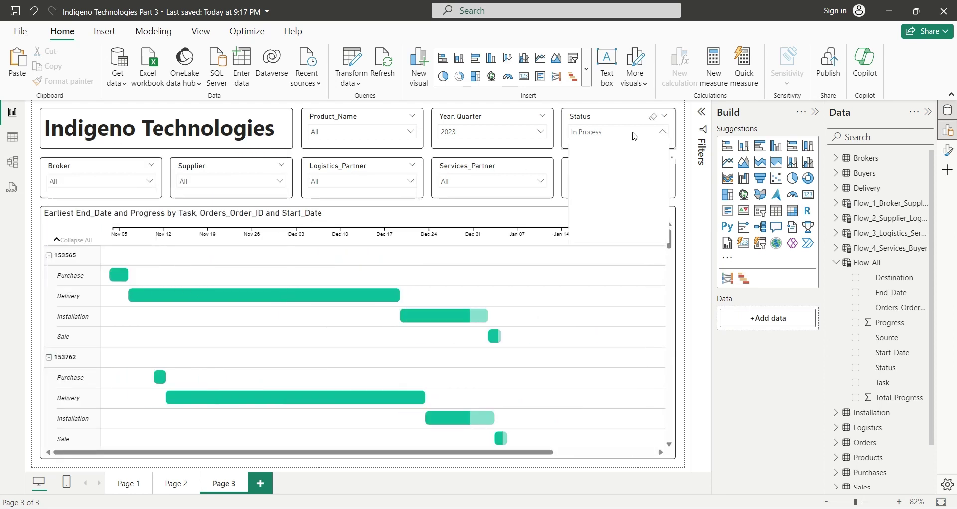
- Filter the Gantt by years 2019 through 2023, then uncheck 2023 to leave Year/Quarter at All
{"action": "left_click", "coordinate": [491, 131]}
{"action": "left_click", "coordinate": [459, 160]}
{"action": "left_click", "coordinate": [459, 175]}
{"action": "left_click", "coordinate": [459, 189]}
{"action": "left_click", "coordinate": [446, 190]}
{"action": "left_click", "coordinate": [460, 205]}
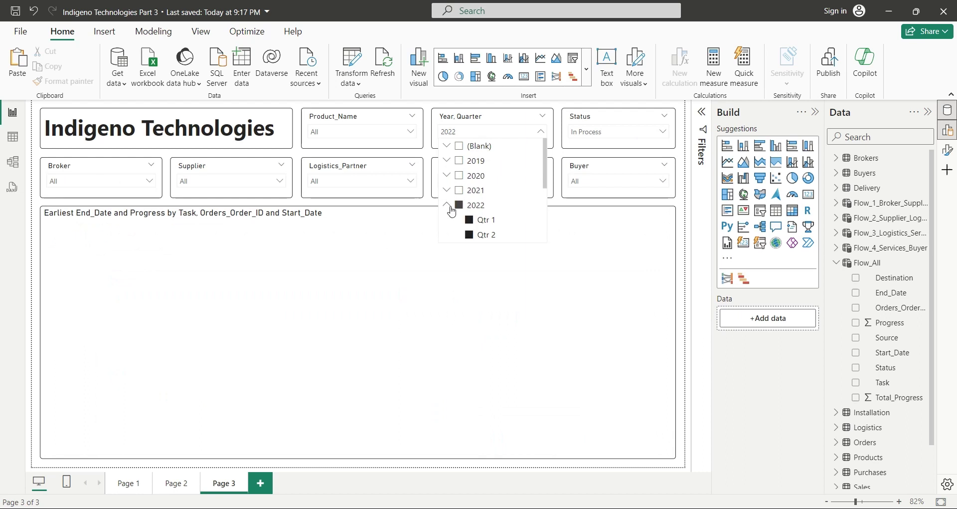
{"action": "left_click", "coordinate": [447, 205]}
{"action": "left_click", "coordinate": [460, 220]}
{"action": "left_click", "coordinate": [460, 220]}
- Filter the Gantt by products, such as Mobile Imaging System, then clear the product filter
{"action": "left_click", "coordinate": [359, 131]}
{"action": "left_click", "coordinate": [352, 190]}
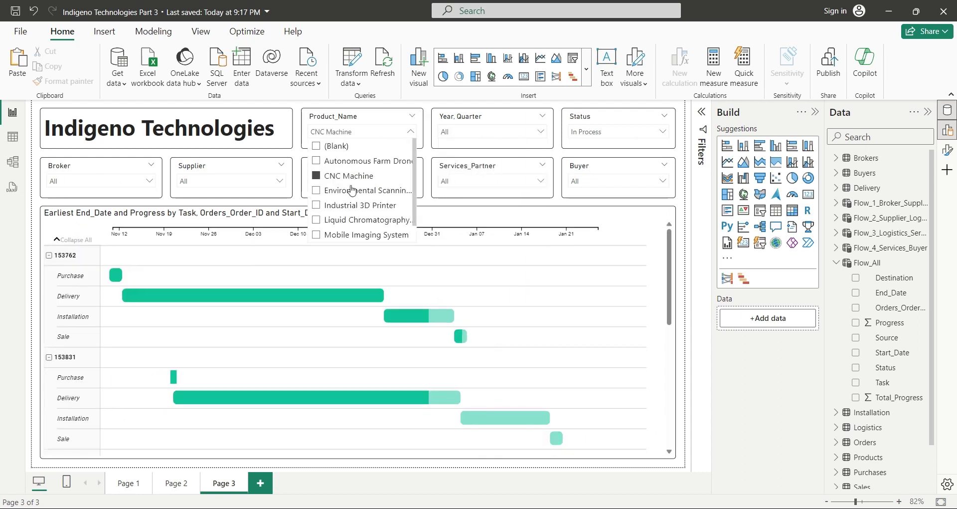
{"action": "left_click", "coordinate": [352, 219]}
{"action": "left_click", "coordinate": [351, 235]}
{"action": "scroll", "coordinate": [352, 234], "scroll_direction": "down", "scroll_amount": 1}
{"action": "left_click", "coordinate": [352, 233]}
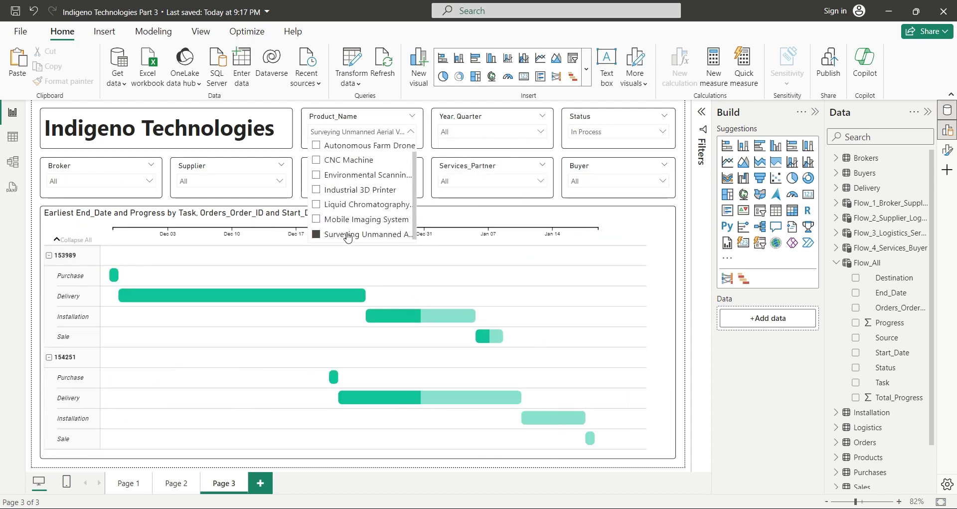
{"action": "left_click", "coordinate": [351, 234]}
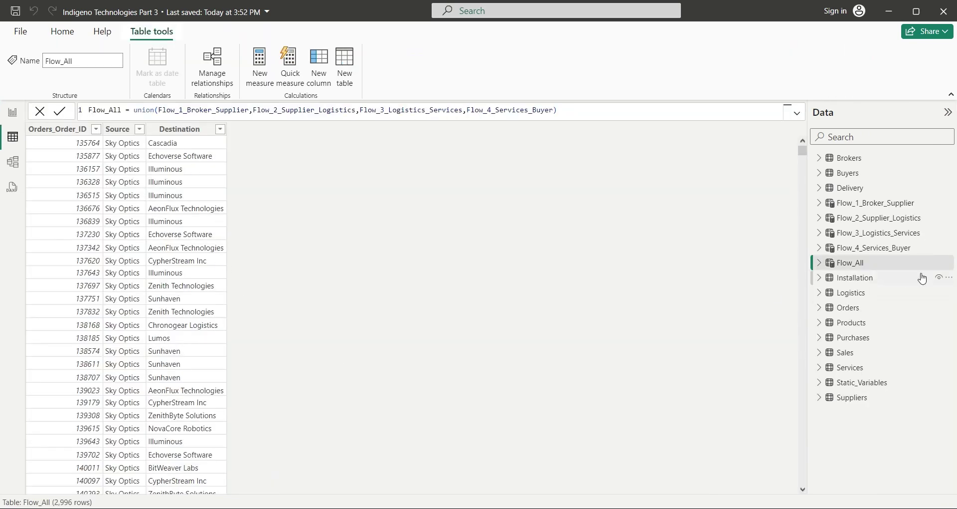
- Browse the four Flow tables, then add Task = "Purchase" to Flow_1_Broker_Supplier
{"action": "left_click", "coordinate": [888, 249]}
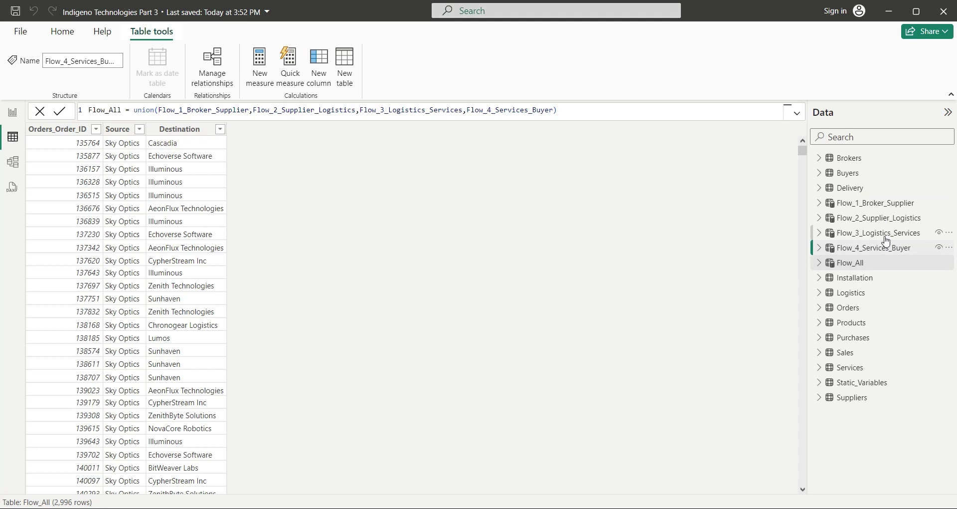
{"action": "left_click", "coordinate": [886, 239]}
{"action": "left_click", "coordinate": [885, 217]}
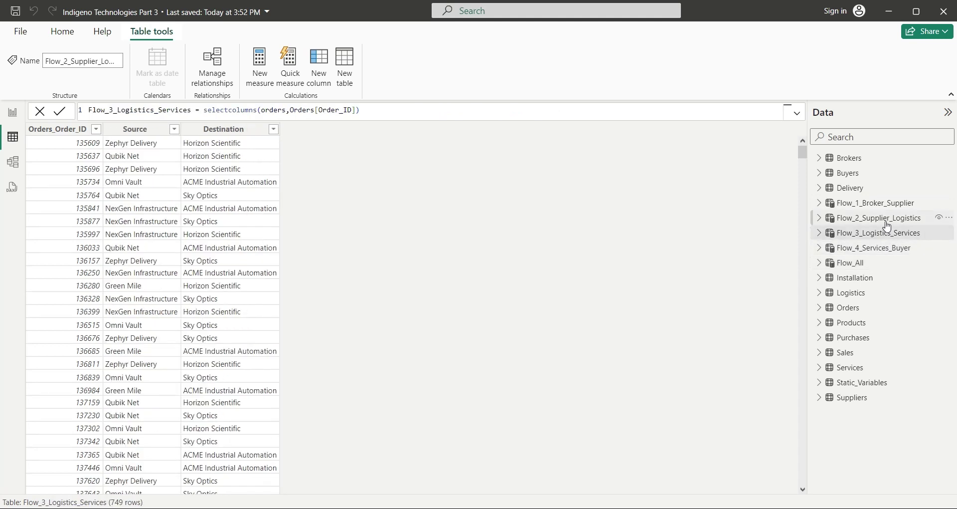
{"action": "left_click", "coordinate": [877, 203]}
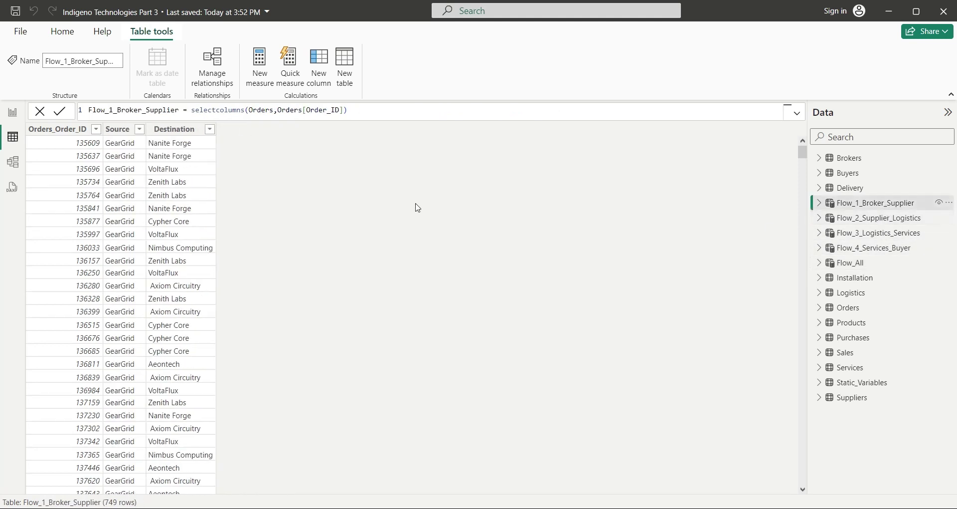
{"action": "left_click", "coordinate": [326, 83]}
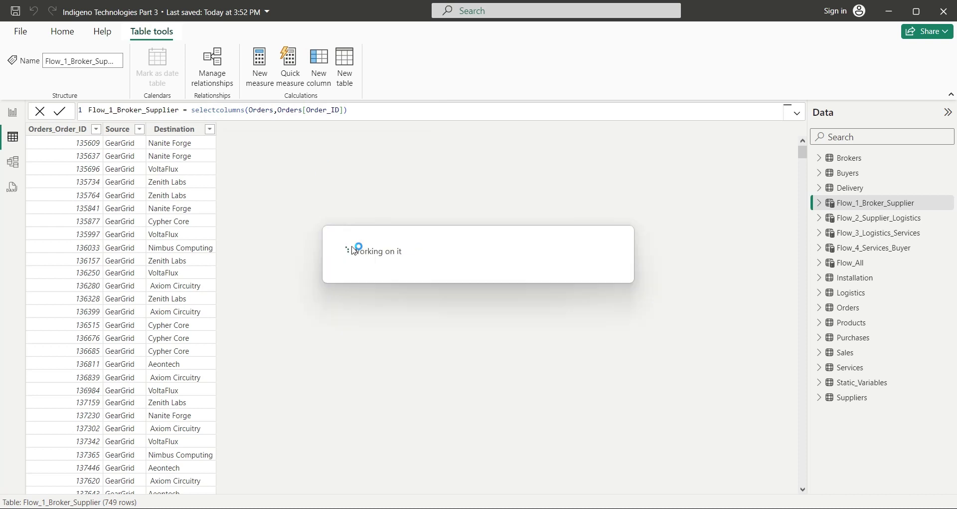
{"action": "type", "text": "Task = \"Purchase"}
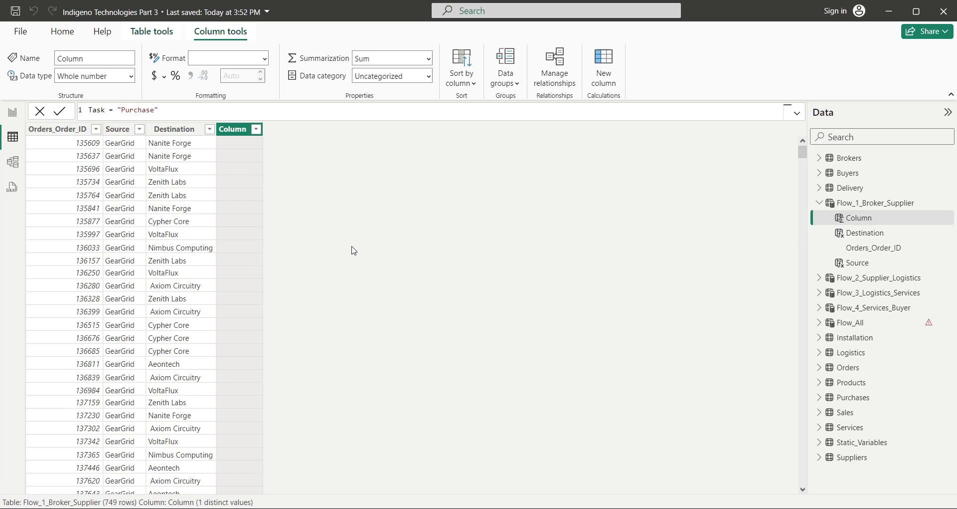
{"action": "key", "text": "Return"}
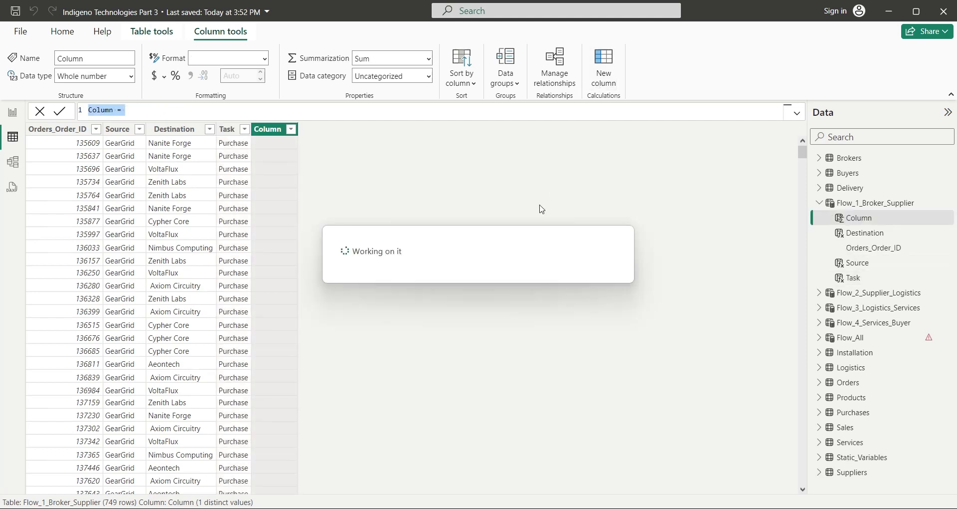
- Add the column Start_Date = RELATED(Orders[Order_Date])
{"action": "type", "text": "Start_Dat"}
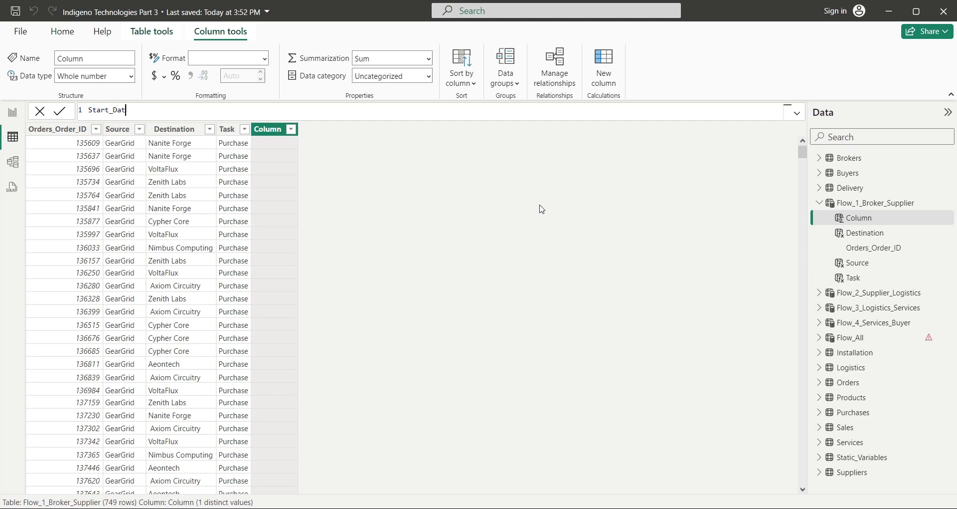
{"action": "type", "text": "e = rela"}
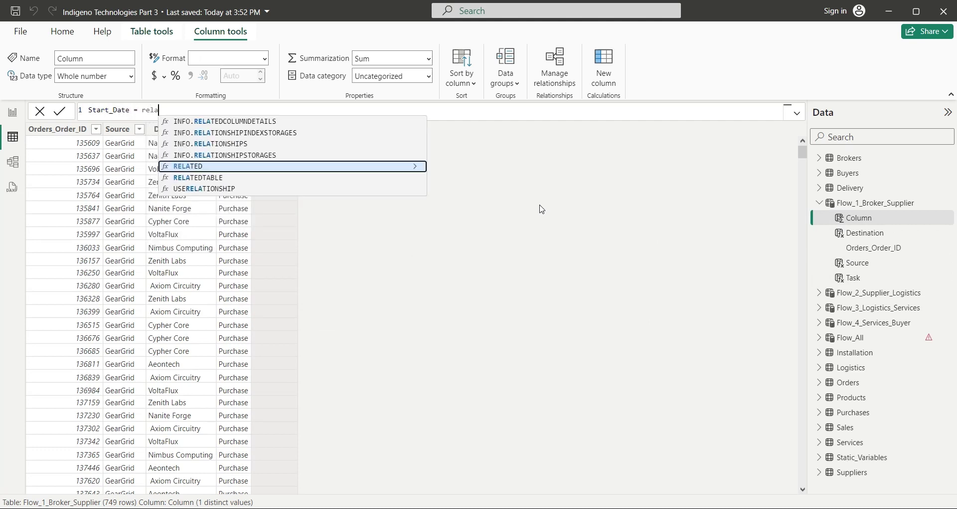
{"action": "type", "text": "ted(order"}
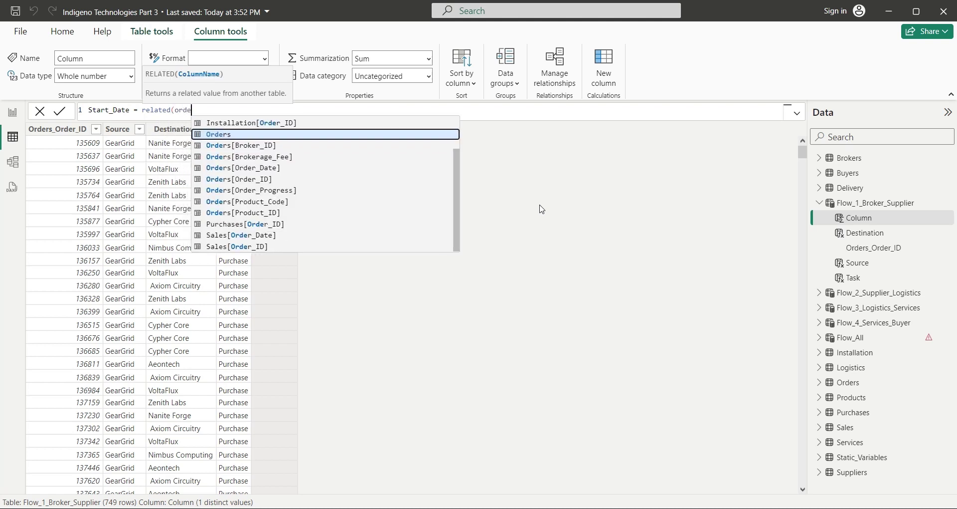
{"action": "left_click", "coordinate": [282, 168]}
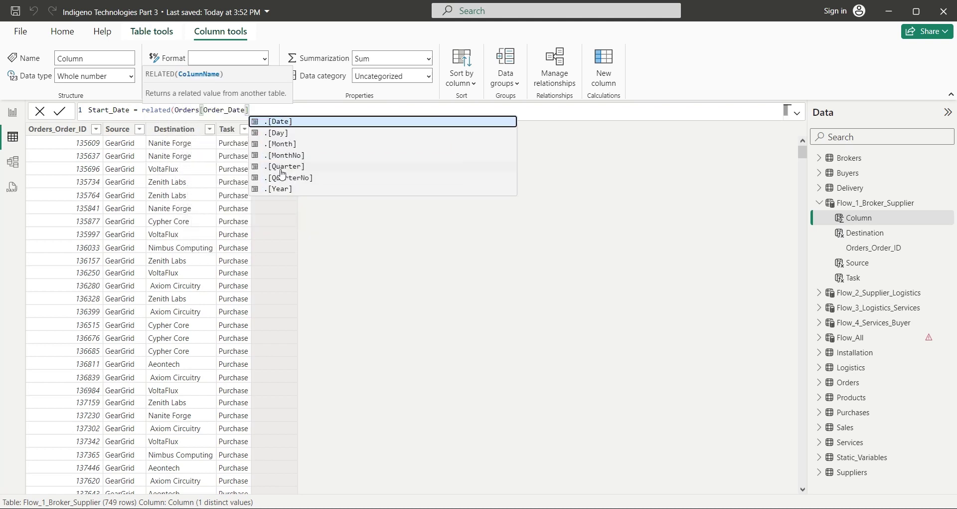
{"action": "type", "text": ")"}
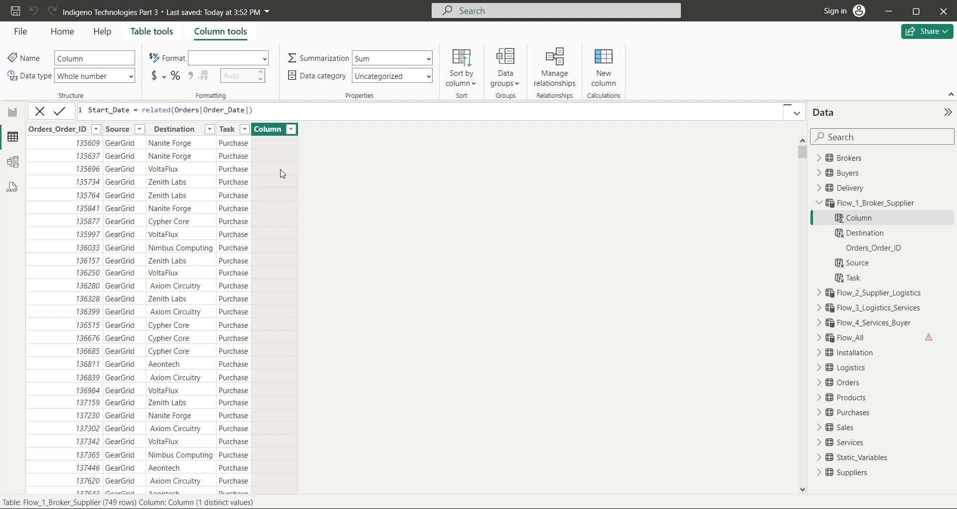
{"action": "key", "text": "Return"}
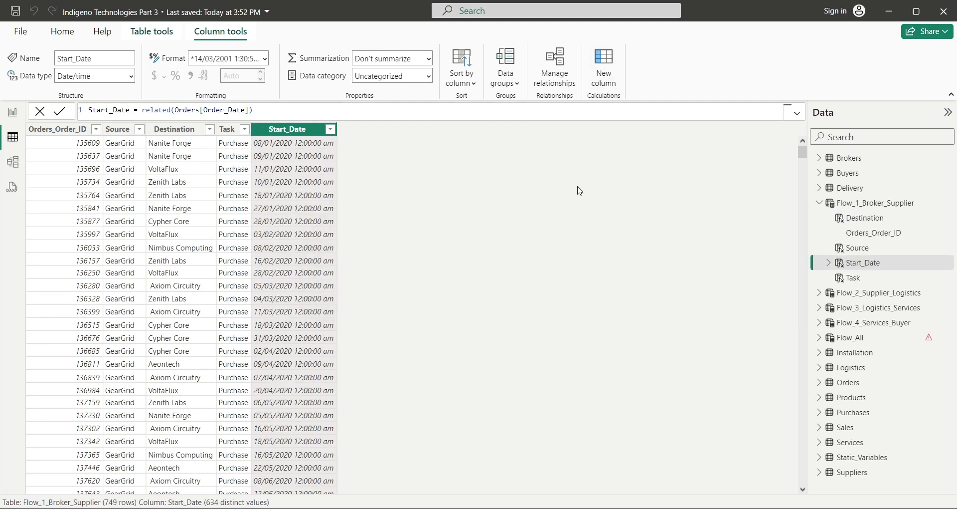
- Start the column End_Date = RELATED(Purchases[Purchase_Date])
{"action": "type", "text": "End_Date ="}
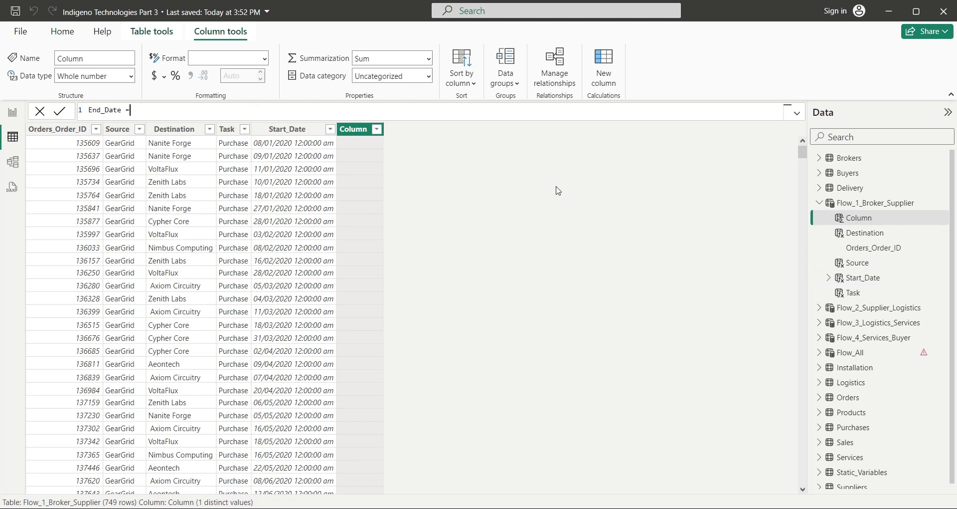
{"action": "type", "text": "re"}
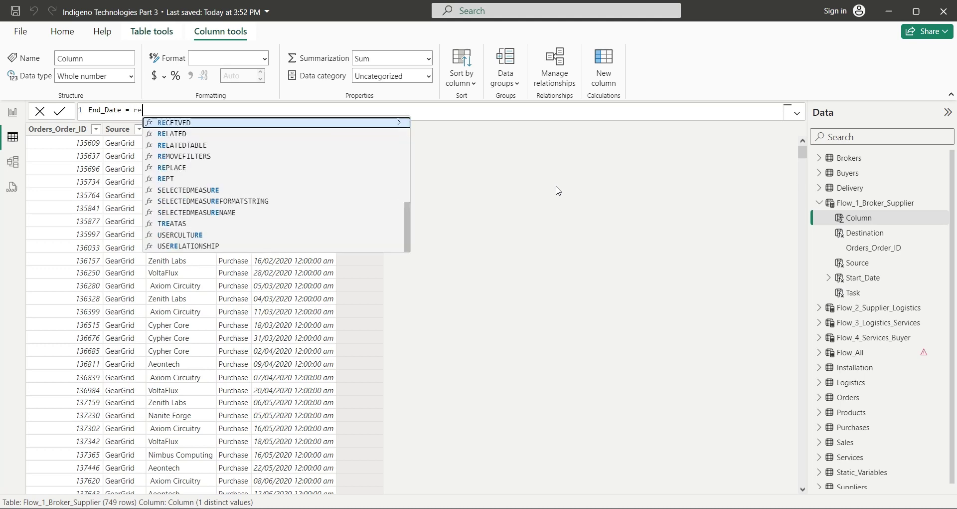
{"action": "type", "text": "lated(purch"}
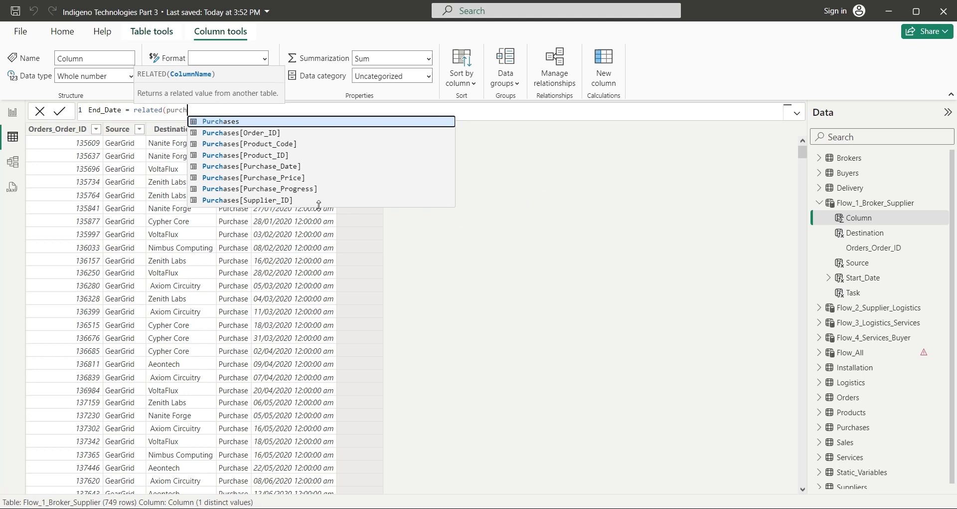
{"action": "left_click", "coordinate": [282, 168]}
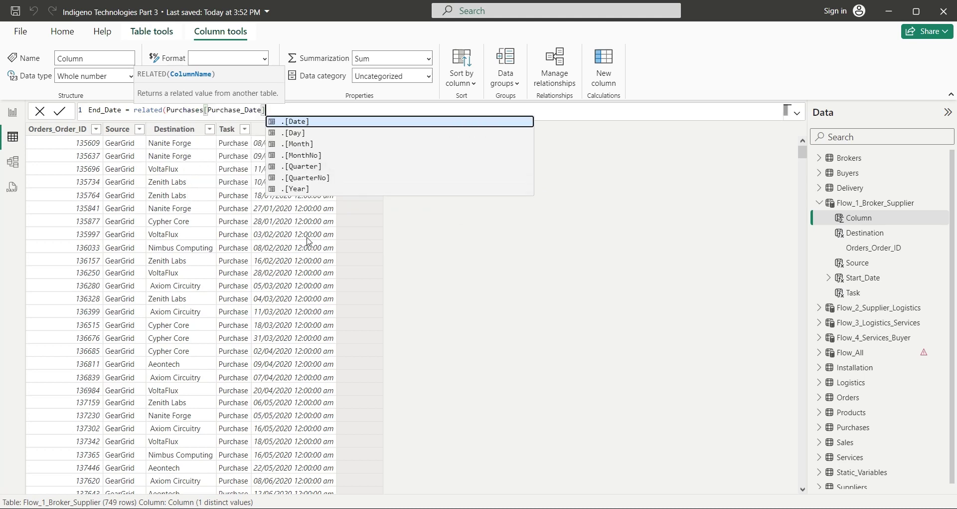
- Finish the End_Date column formula and collapse Flow_1_Broker_Supplier's field list
{"action": "type", "text": ")"}
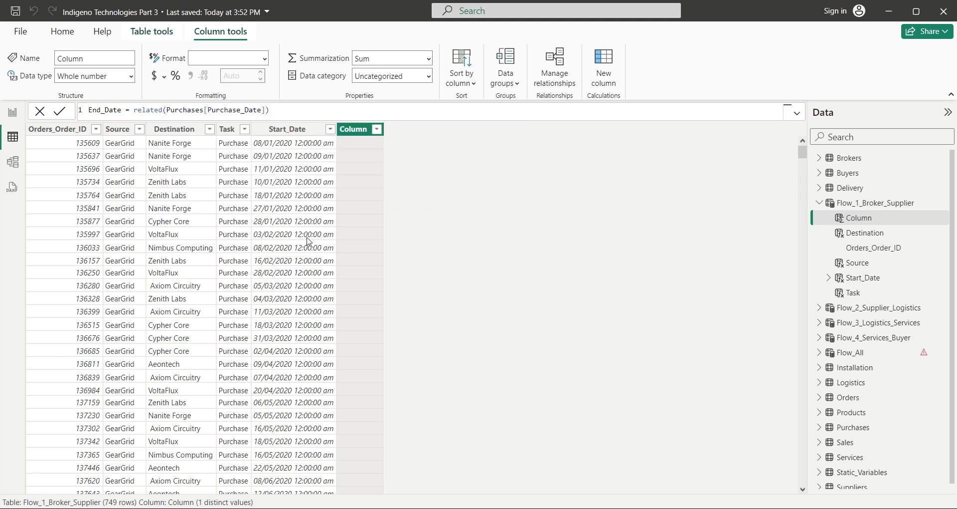
{"action": "key", "text": "Return"}
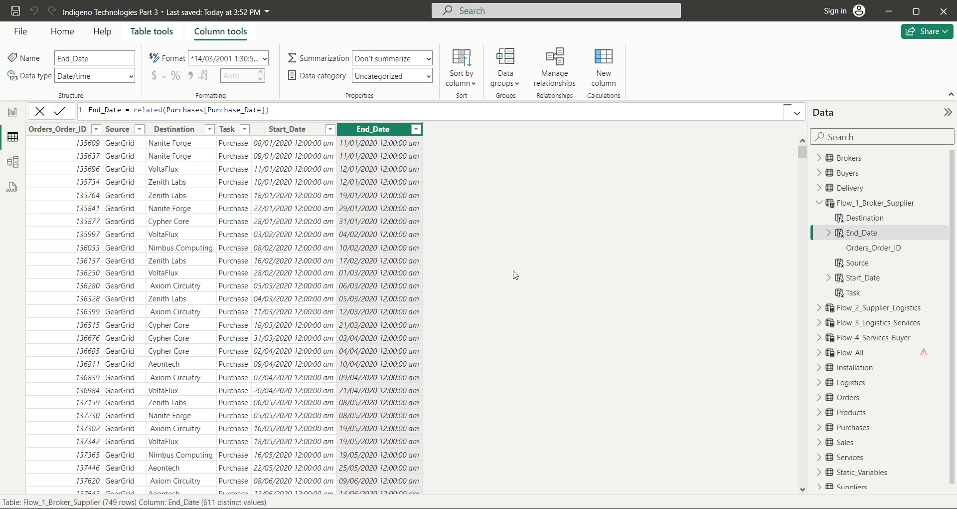
{"action": "left_click", "coordinate": [818, 202]}
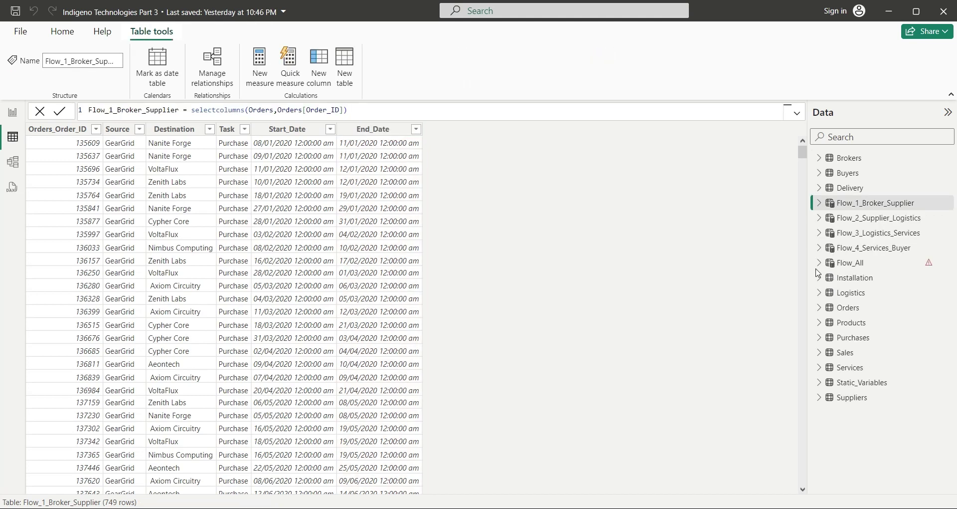
- Inspect the Flow_All table, then open Flow_2_Supplier_Logistics
{"action": "left_click", "coordinate": [819, 263]}
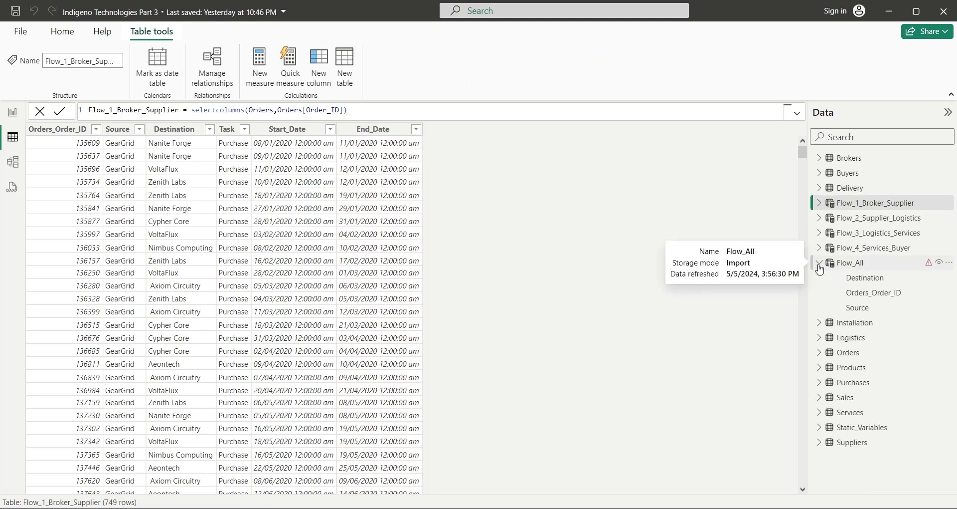
{"action": "left_click", "coordinate": [819, 263]}
{"action": "left_click", "coordinate": [857, 263]}
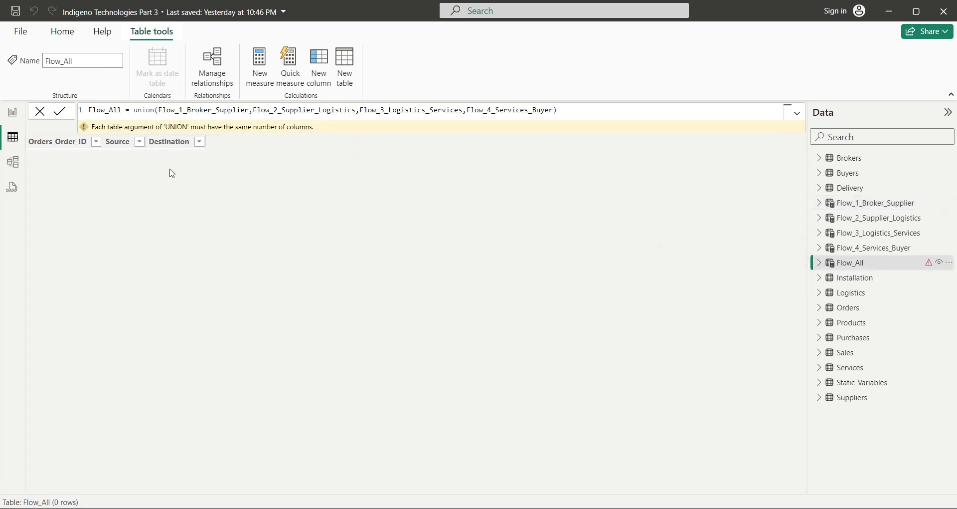
{"action": "left_click", "coordinate": [857, 219]}
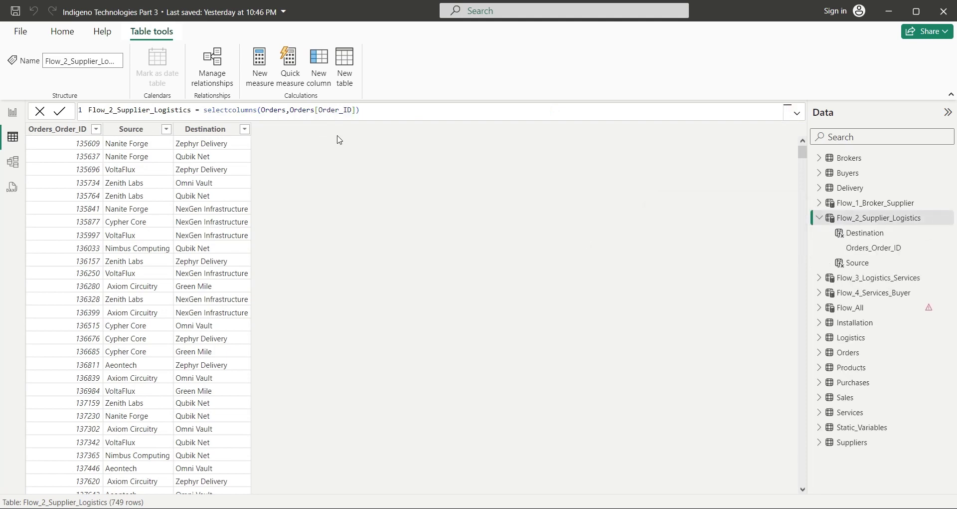
- Add Task = "Delivery" and Start_Date = RELATED(Purchases[Purchase_Date]) columns
{"action": "type", "text": "Task = \"Delivery"}
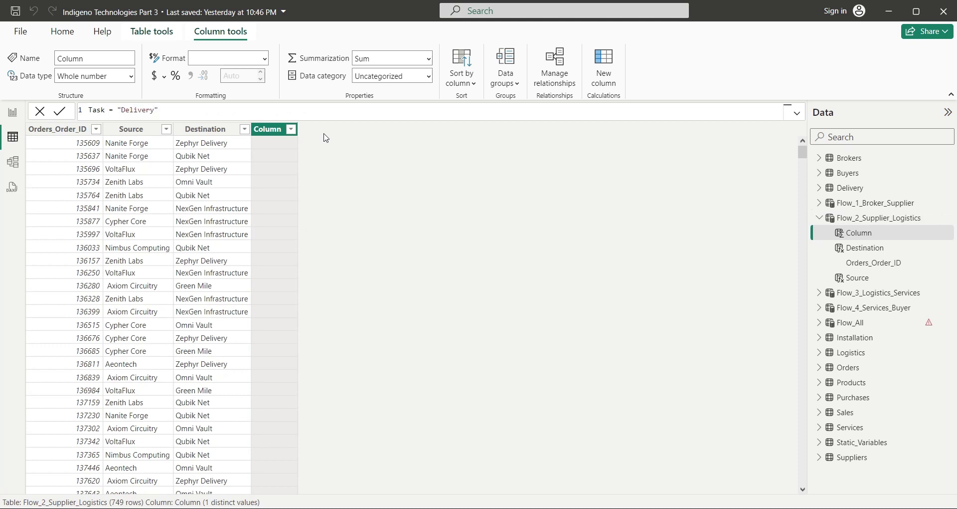
{"action": "key", "text": "Return"}
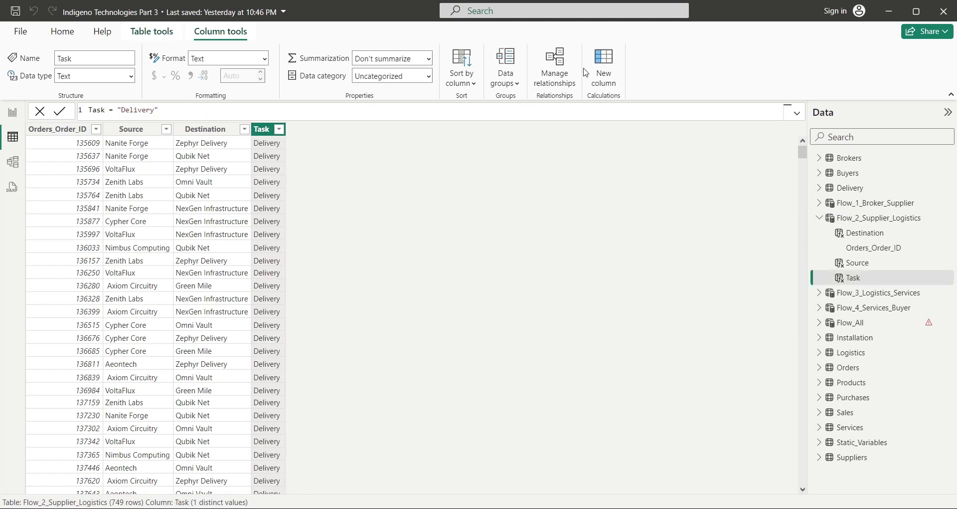
{"action": "type", "text": "Start"}
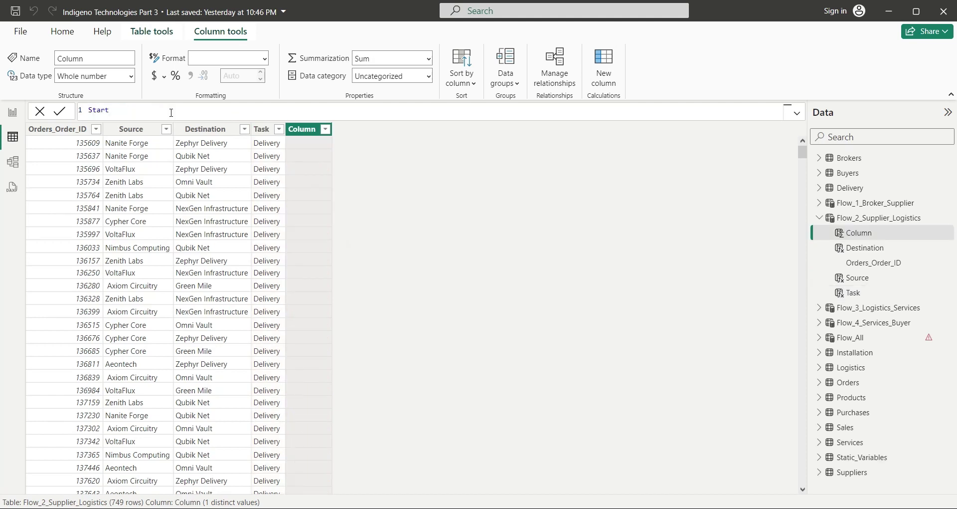
{"action": "type", "text": "_Date = related(purcha"}
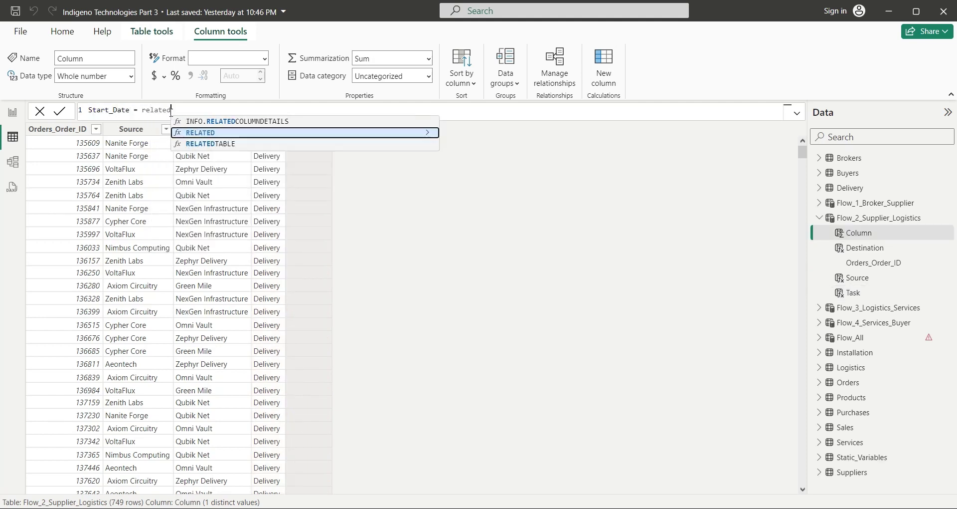
{"action": "left_click", "coordinate": [274, 169]}
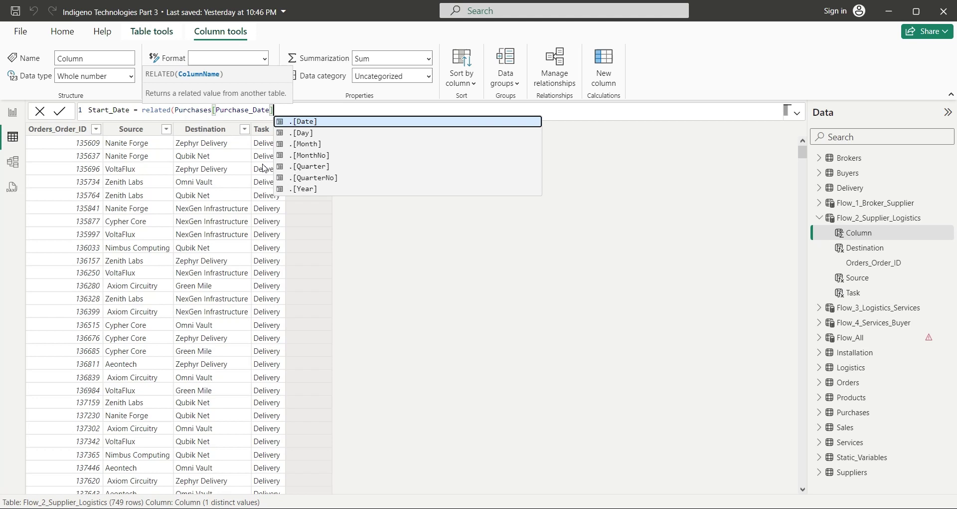
{"action": "type", "text": ")"}
{"action": "key", "text": "Return"}
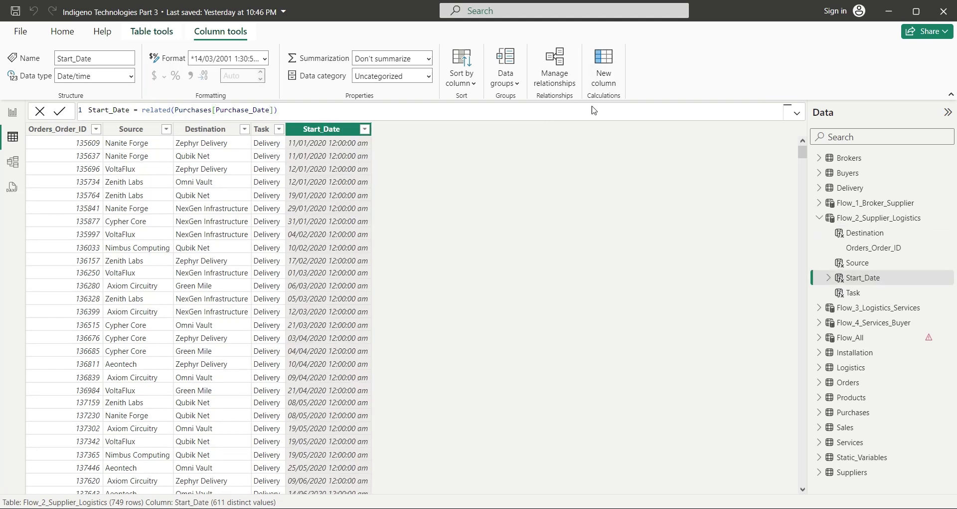
- Add the column End_Date = RELATED(Delivery[Delivery_Date])
{"action": "left_click", "coordinate": [603, 68]}
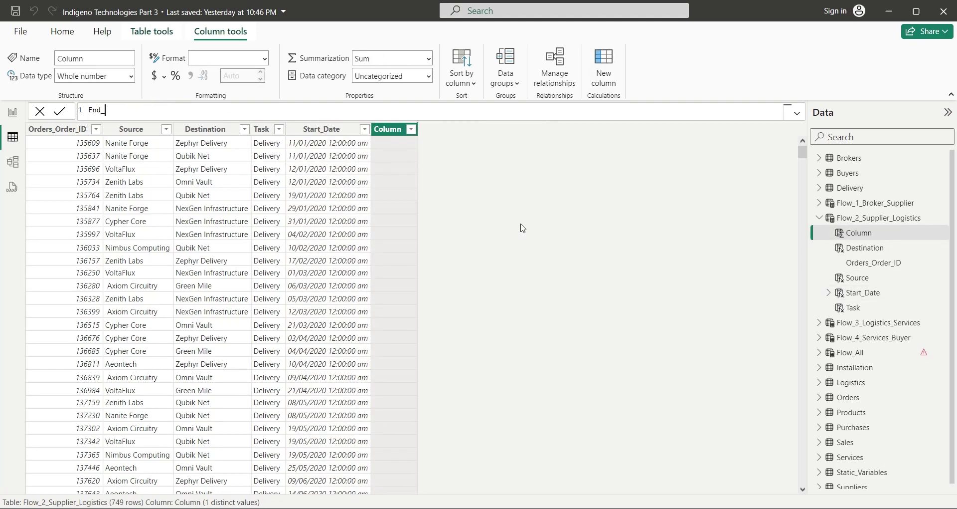
{"action": "type", "text": "End_Date = related("}
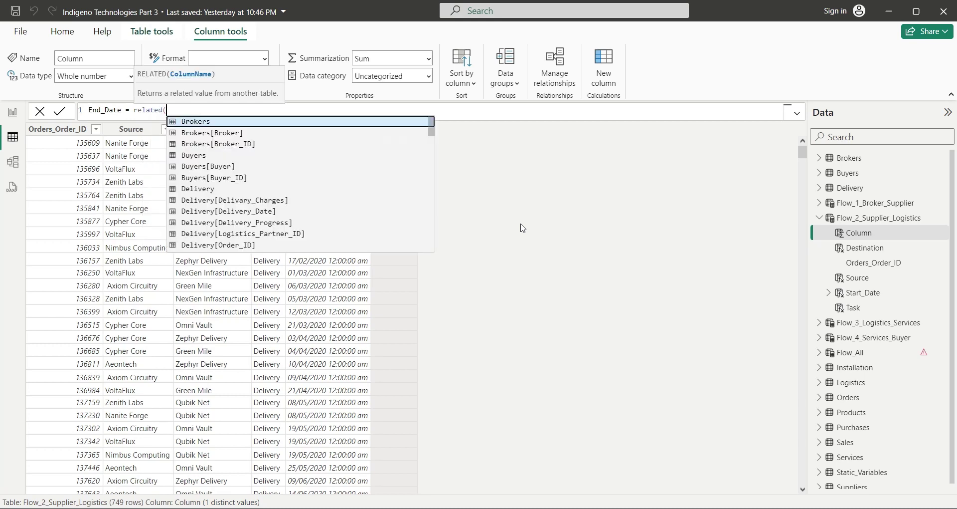
{"action": "type", "text": "deli"}
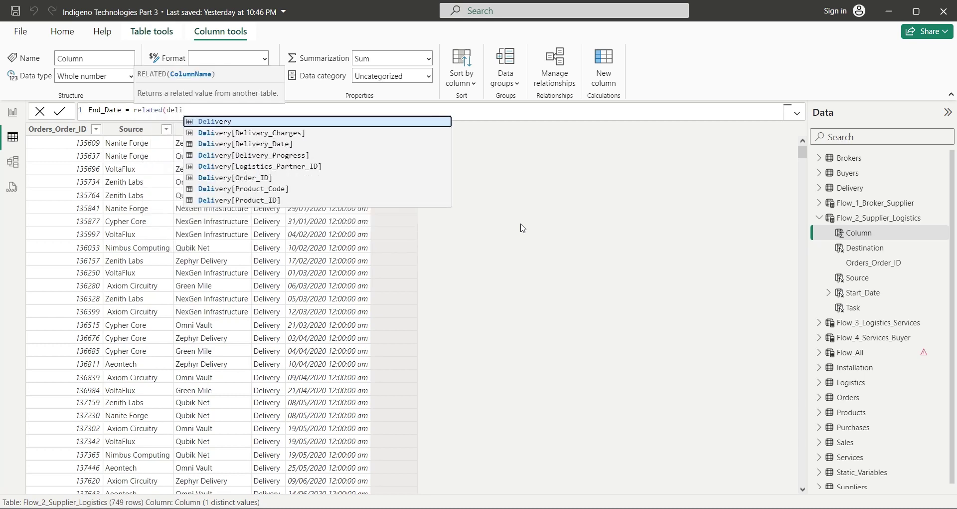
{"action": "left_click", "coordinate": [286, 144]}
{"action": "type", "text": ")"}
{"action": "key", "text": "Return"}
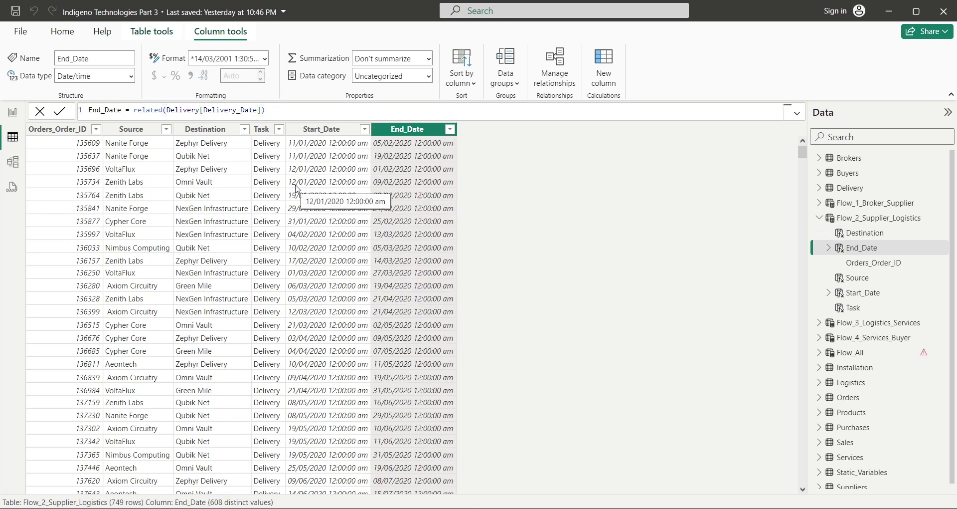
- Open Flow_3_Logistics_Services and add a Task column set to "Installation"
{"action": "left_click", "coordinate": [819, 218]}
{"action": "left_click", "coordinate": [858, 234]}
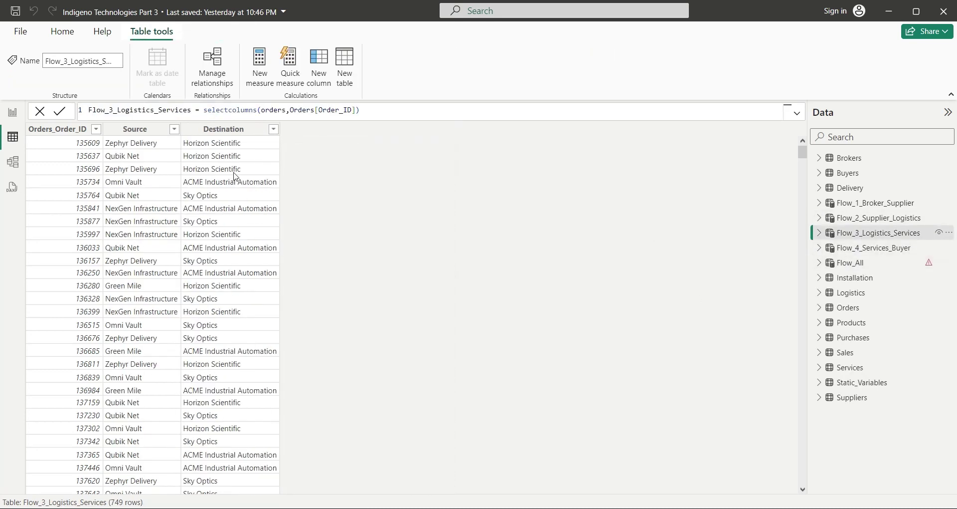
{"action": "left_click", "coordinate": [330, 72]}
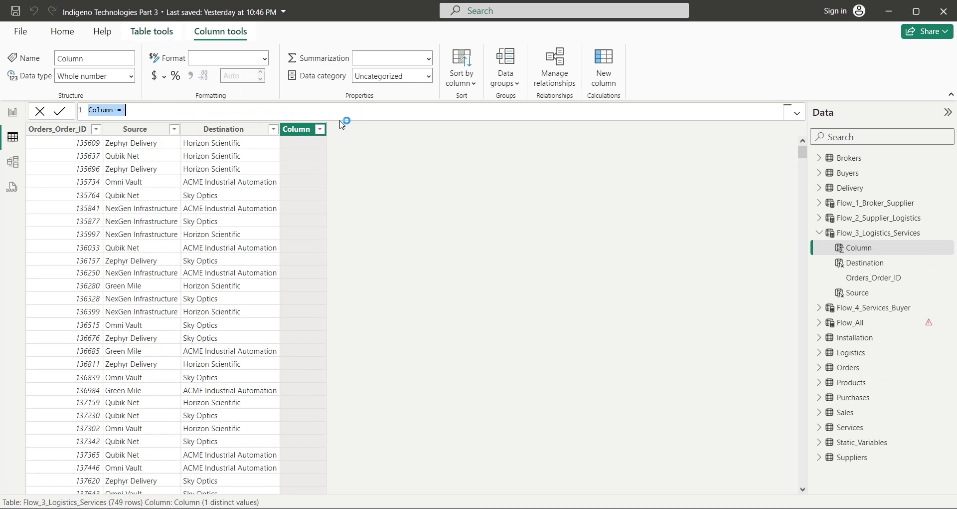
{"action": "type", "text": "Task = \"Installation"}
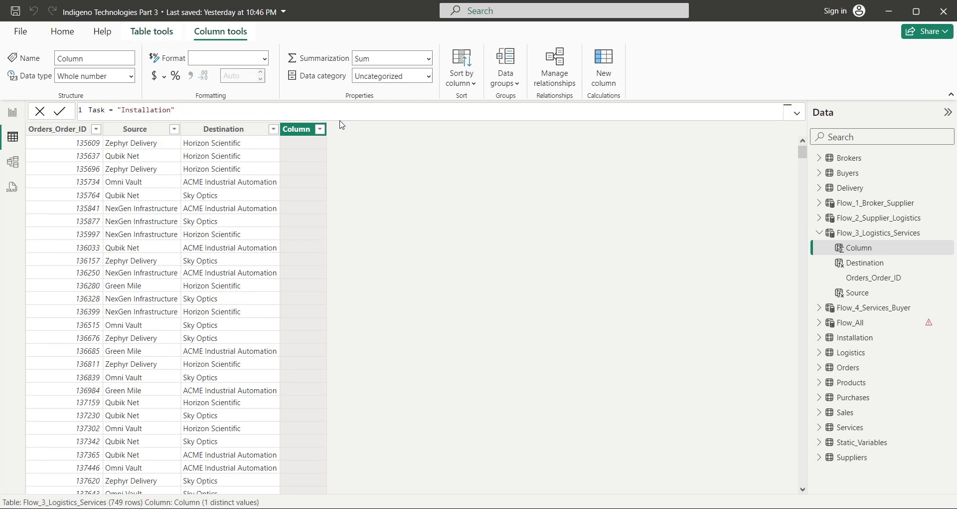
{"action": "key", "text": "Return"}
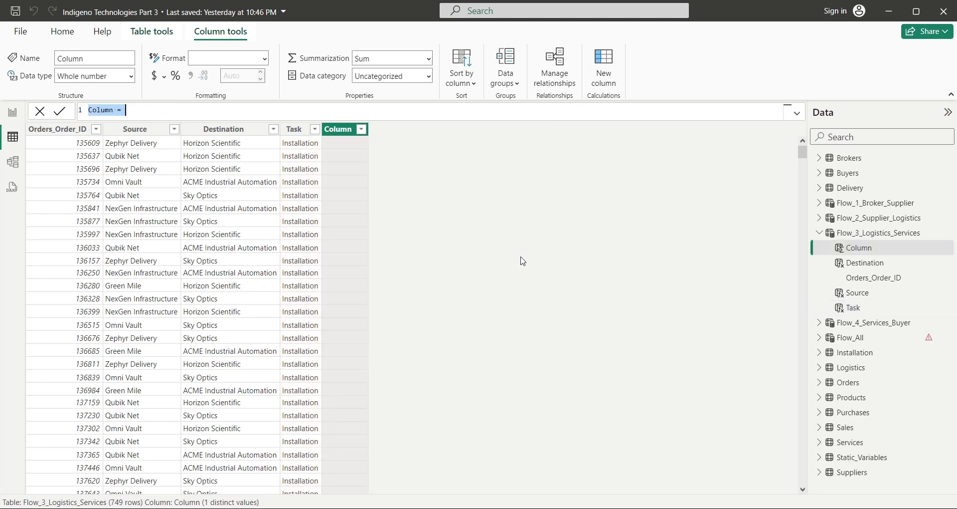
- Add the column Start_Date = RELATED(Delivery[Delivery_Date])
{"action": "type", "text": "Start_Date"}
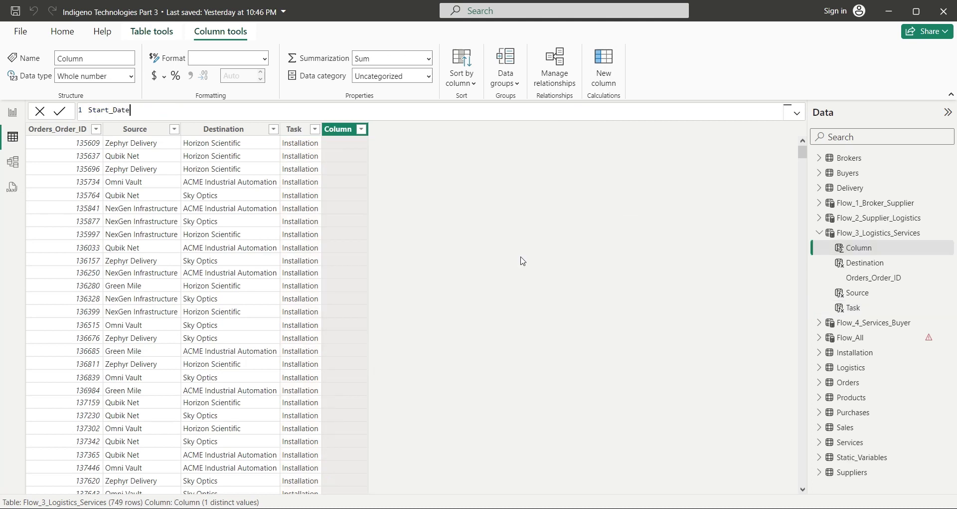
{"action": "type", "text": " = related(deliv"}
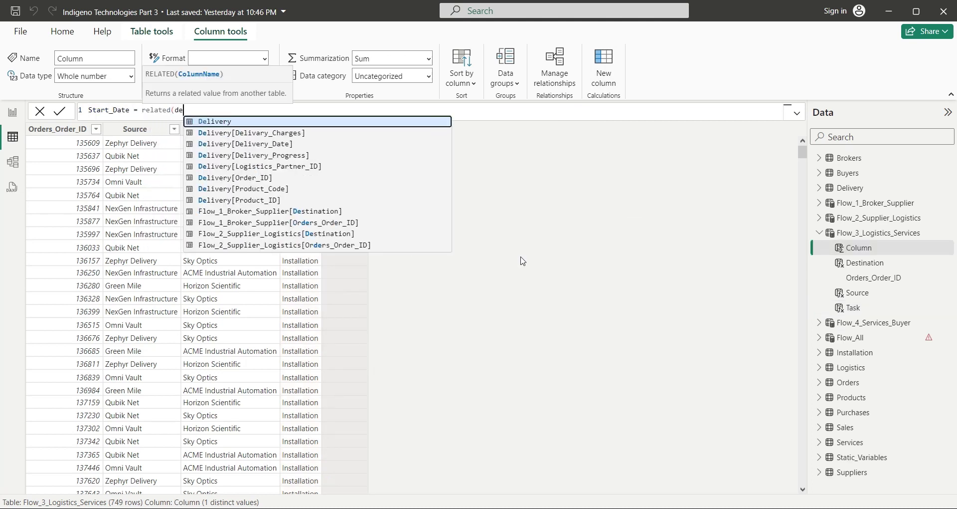
{"action": "left_click", "coordinate": [295, 144]}
{"action": "type", "text": ")"}
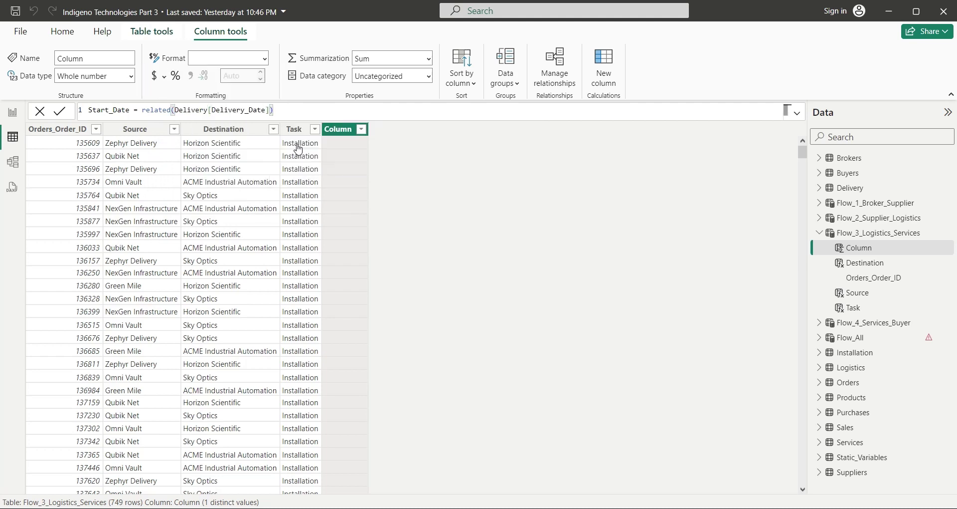
{"action": "key", "text": "Return"}
- Add the column End_Date = RELATED(Installation[Installation_Date])
{"action": "left_click", "coordinate": [604, 70]}
{"action": "type", "text": "End"}
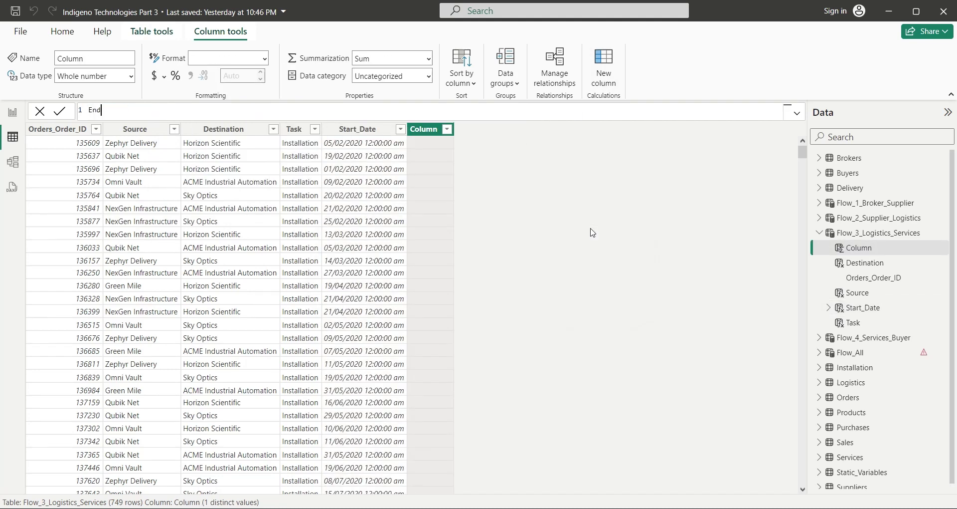
{"action": "type", "text": "_Date = r"}
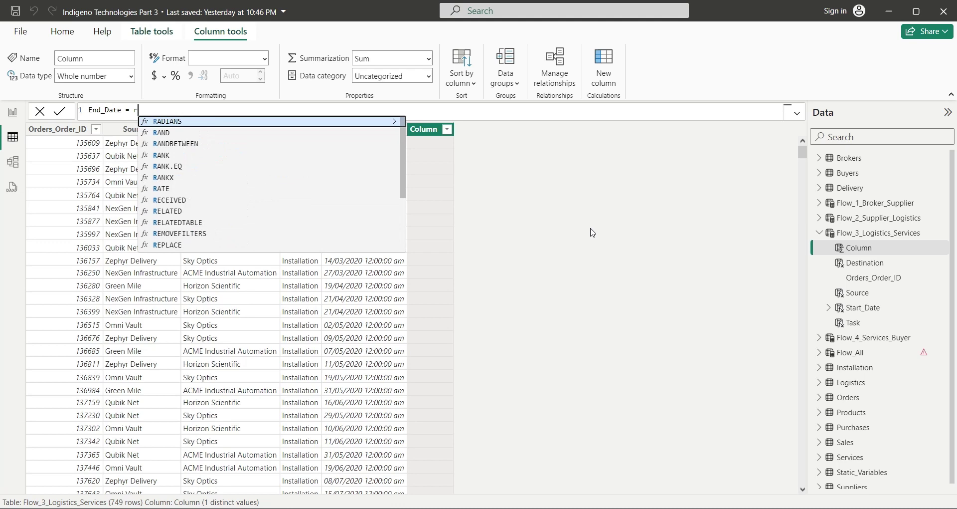
{"action": "type", "text": "elated(Installation[Inst"}
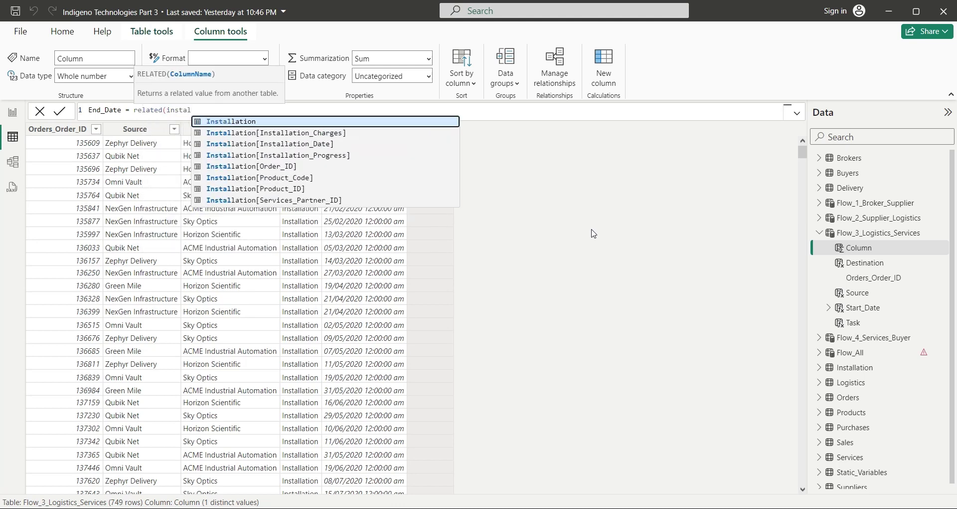
{"action": "left_click", "coordinate": [320, 145]}
{"action": "type", "text": ")"}
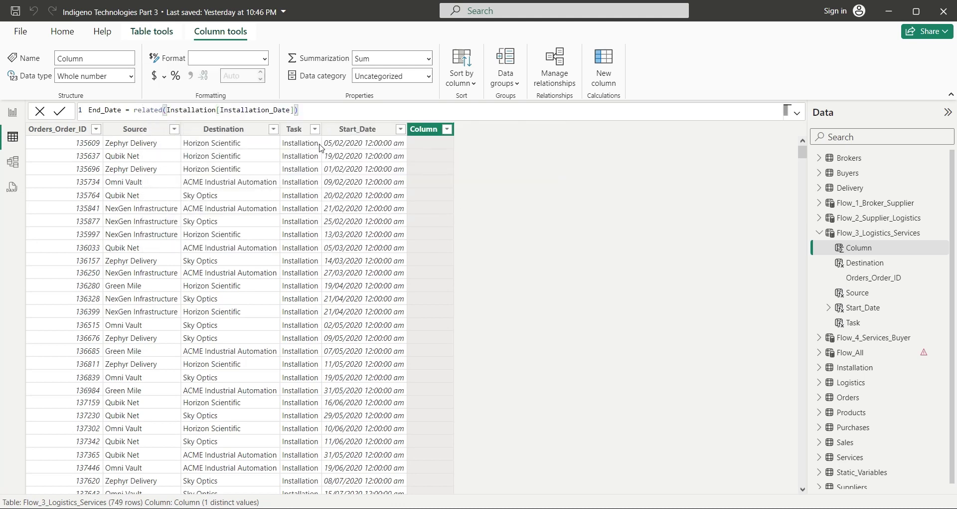
{"action": "key", "text": "Return"}
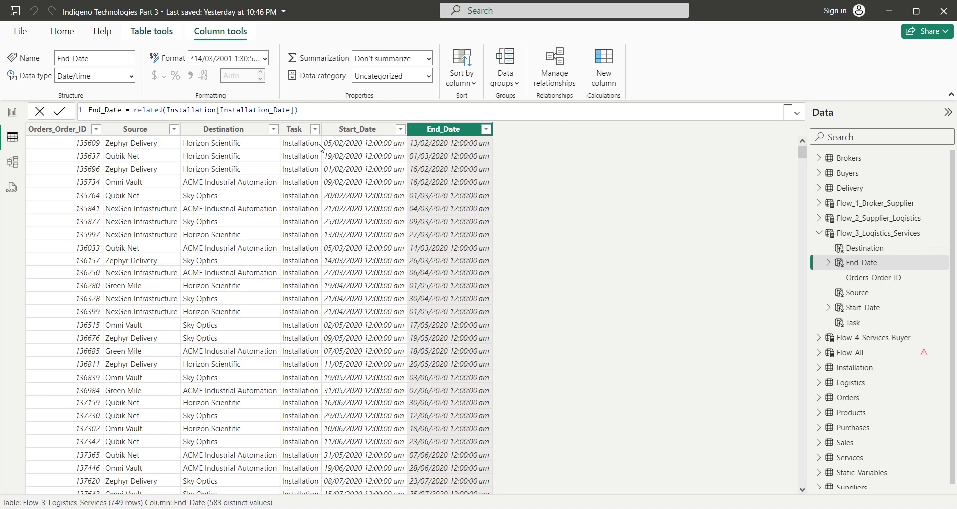
{"action": "left_click", "coordinate": [819, 232]}
- Add Task = "Sale" to Flow_4_Services_Buyer
{"action": "left_click", "coordinate": [820, 247]}
{"action": "left_click", "coordinate": [858, 249]}
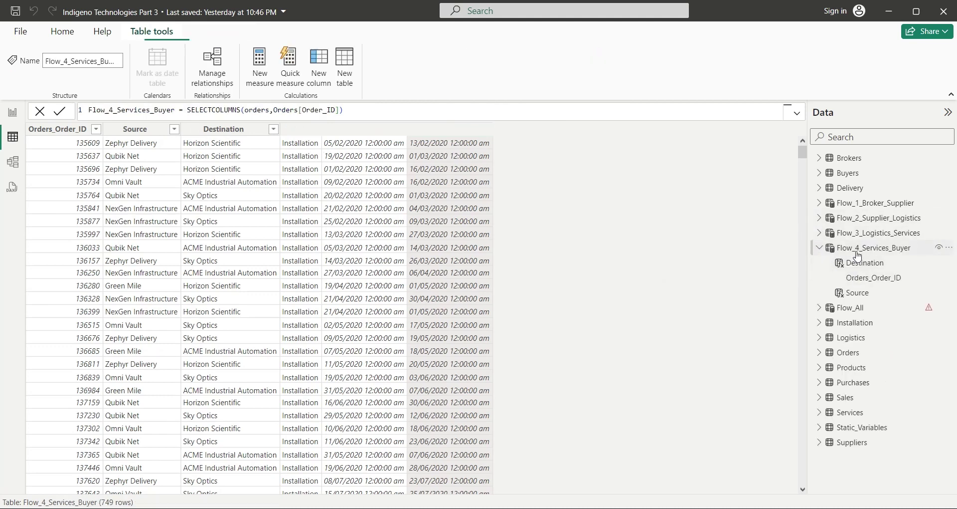
{"action": "type", "text": "Ta"}
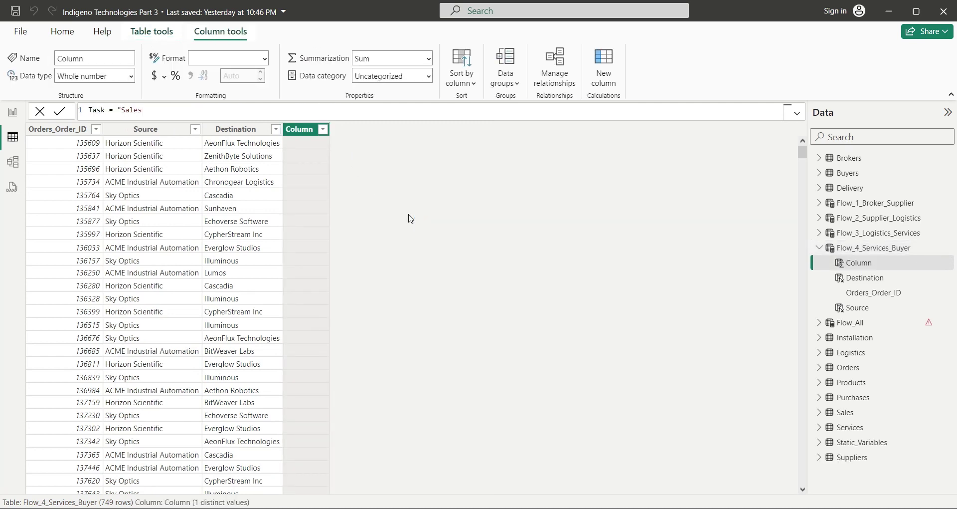
{"action": "type", "text": "sk = \"Sale\""}
{"action": "key", "text": "Return"}
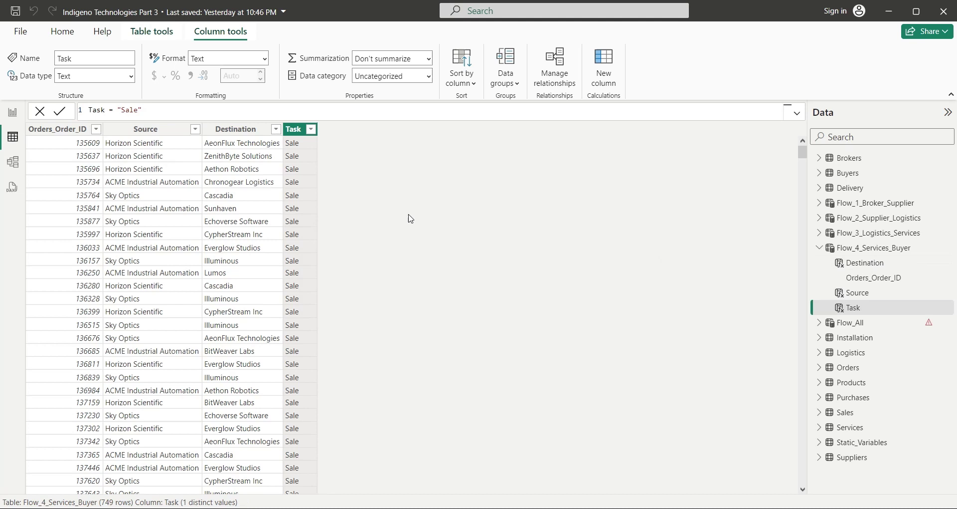
- Add the column Start_Date = RELATED(Installation[Installation_Date])
{"action": "type", "text": "St"}
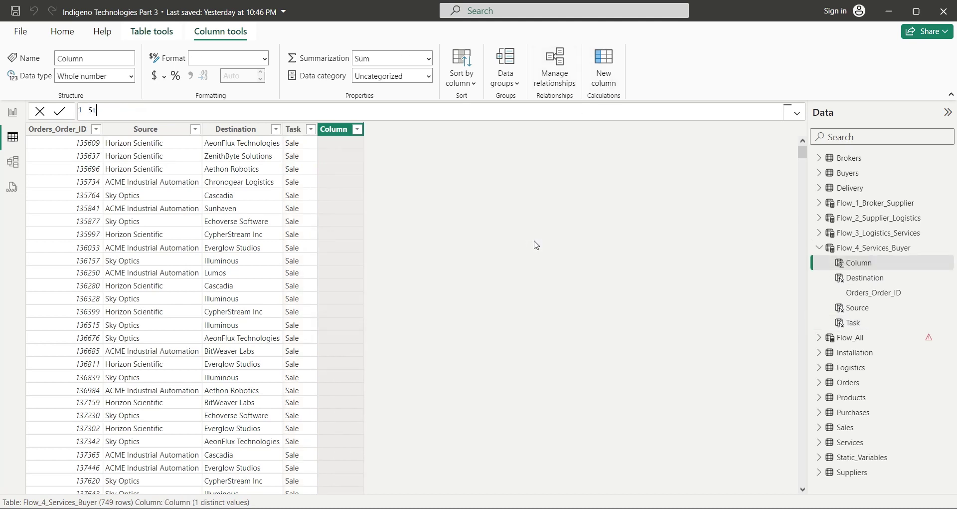
{"action": "type", "text": "art_Date = \""}
{"action": "key", "text": "BackSpace"}
{"action": "type", "text": "related(insta"}
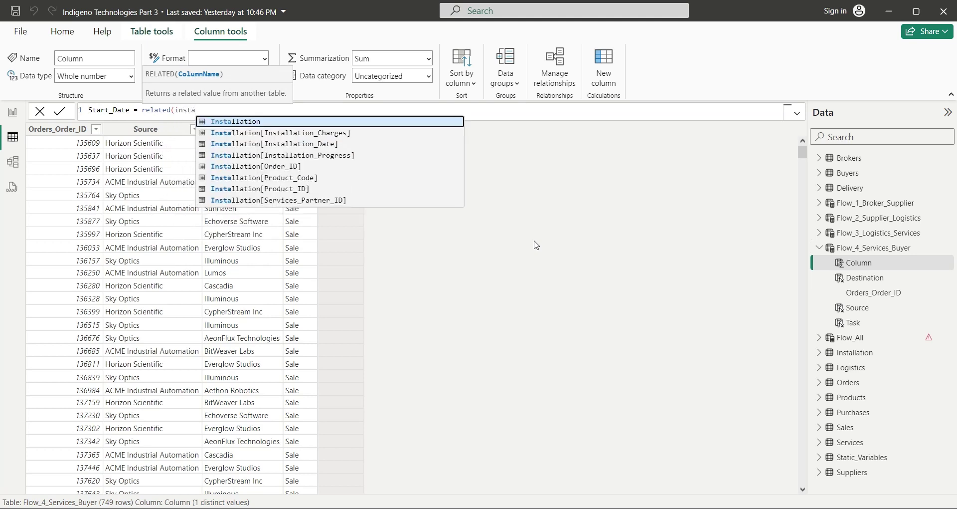
{"action": "left_click", "coordinate": [348, 147]}
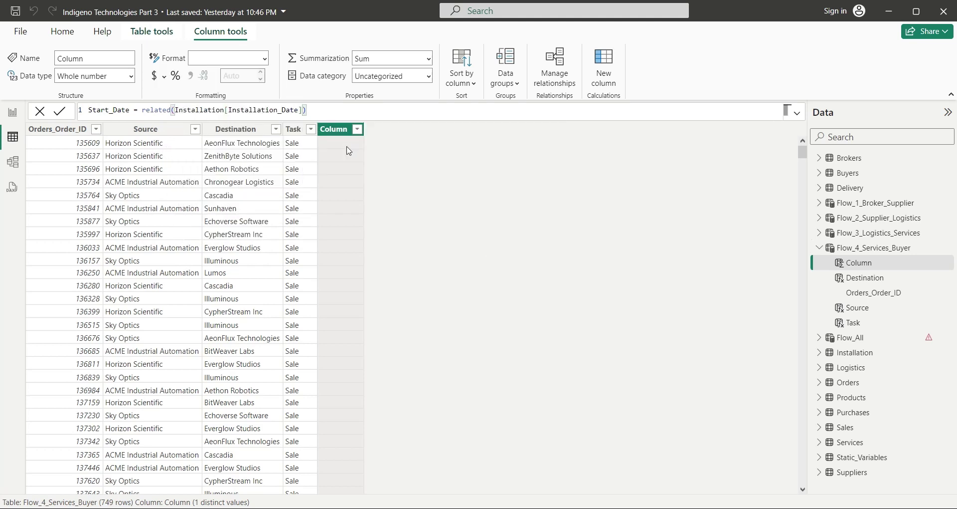
{"action": "key", "text": "Return"}
- Add the column End_Date = RELATED(Sales[Sales_Date])
{"action": "left_click", "coordinate": [603, 70]}
{"action": "type", "text": "End"}
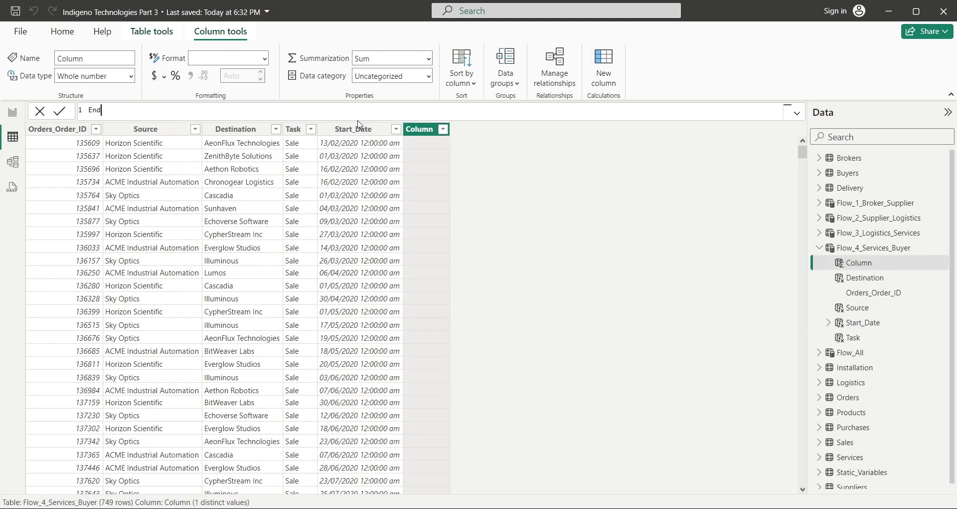
{"action": "type", "text": "_Date = related(sale"}
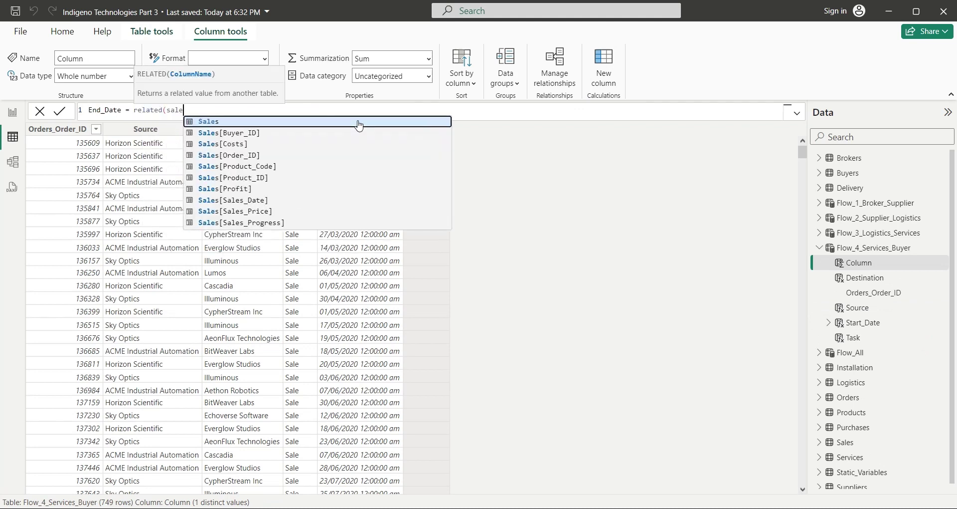
{"action": "left_click", "coordinate": [265, 201]}
{"action": "type", "text": ")"}
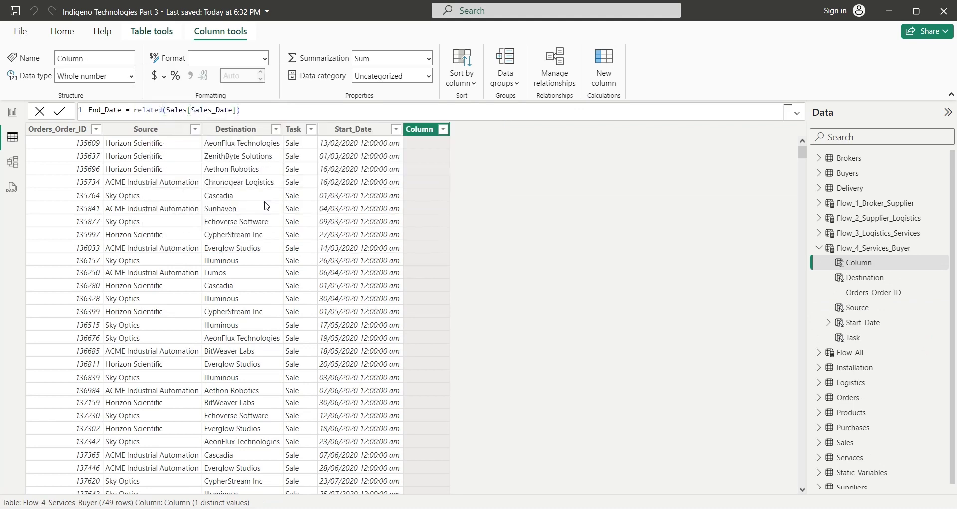
{"action": "key", "text": "Return"}
{"action": "left_click", "coordinate": [819, 249]}
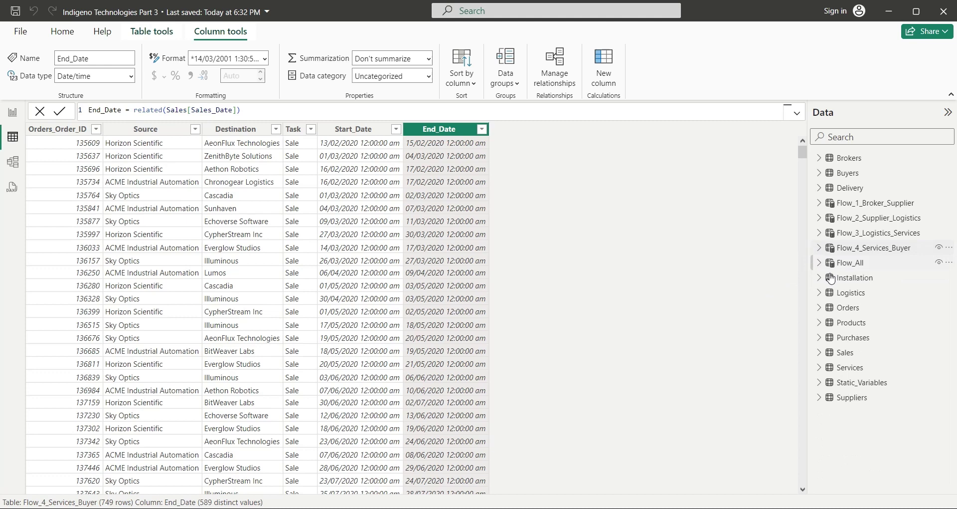
- Open Flow_All to check its 2,996 rows with Task, Start_Date and End_Date
{"action": "left_click", "coordinate": [848, 263]}
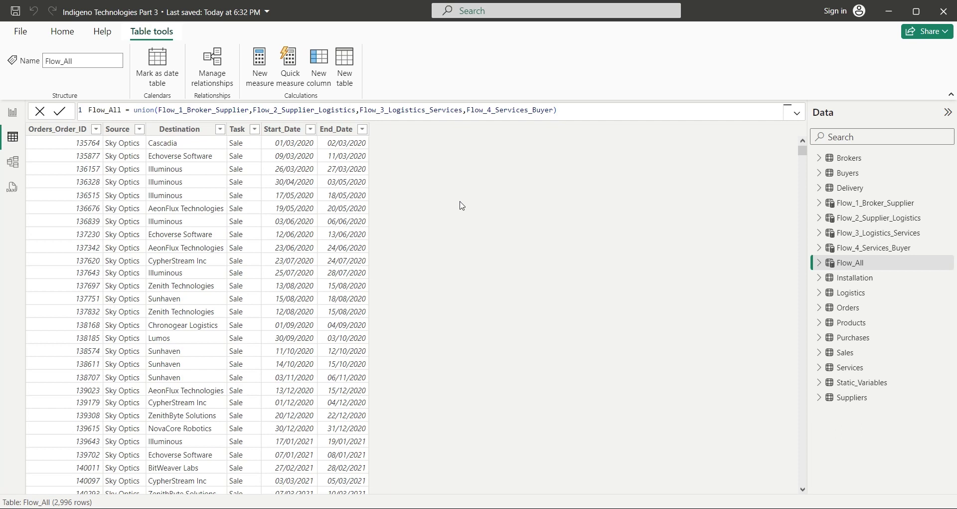
- Add Progress = RELATED(Purchases[Purchase_Progress]) to Flow_1_Broker_Supplier
{"action": "left_click", "coordinate": [850, 205]}
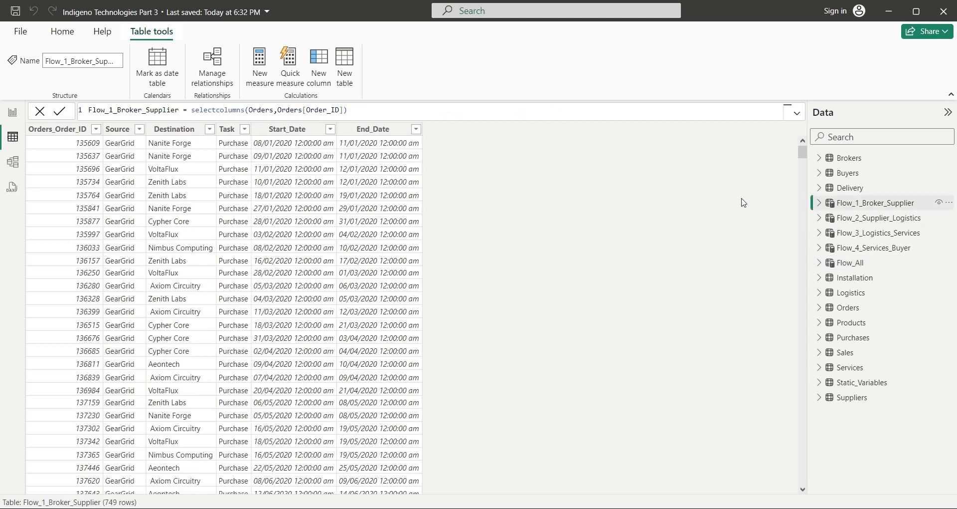
{"action": "left_click", "coordinate": [318, 68]}
{"action": "type", "text": "Progress = related(Purchases[Purchase_Progress])"}
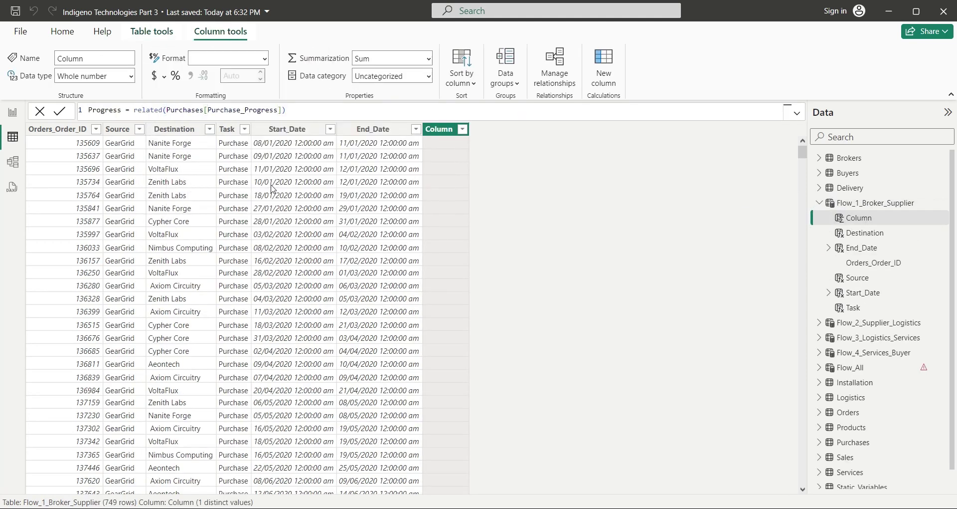
{"action": "key", "text": "Return"}
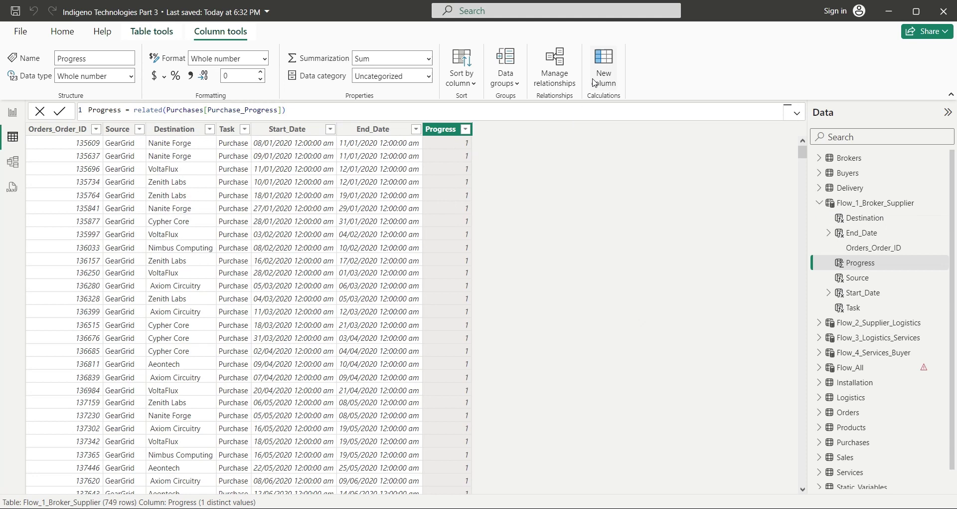
- Add the column Total_Progress = RELATED(Sales[Sales_Progress])
{"action": "left_click", "coordinate": [596, 82]}
{"action": "type", "text": "Total_Progress = related(Sales[Sales_Progress])"}
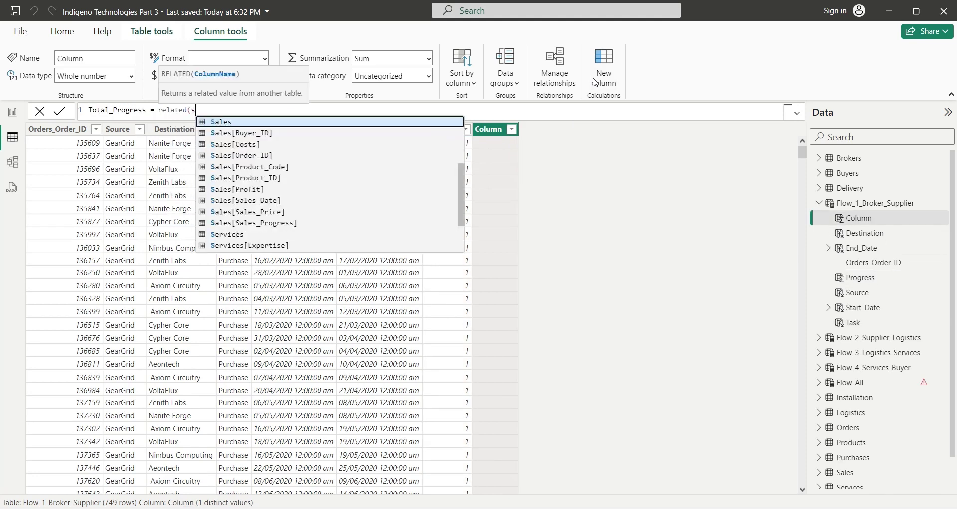
{"action": "key", "text": "Return"}
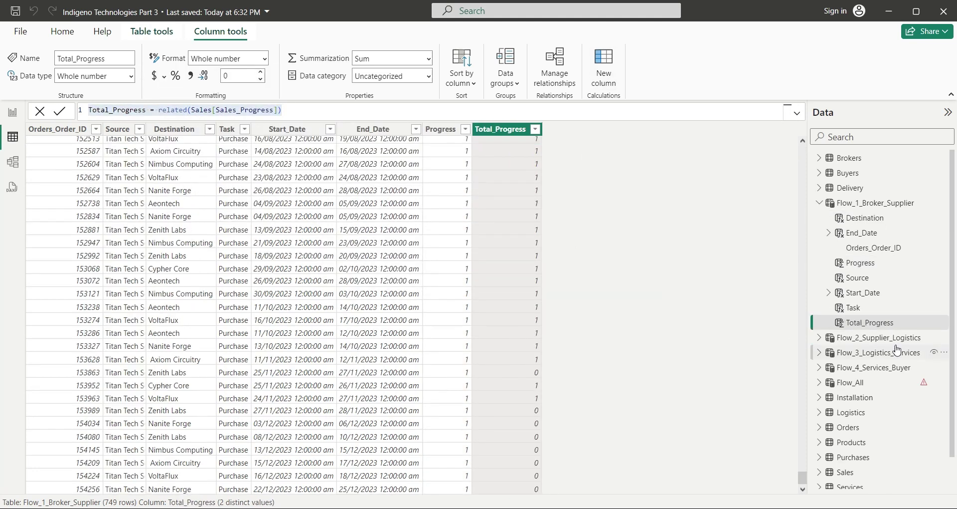
- In Flow_2_Supplier_Logistics, add Progress = RELATED(Delivery[Delivery_Progress]) and a pasted Total_Progress column
{"action": "left_click", "coordinate": [878, 337]}
{"action": "left_click", "coordinate": [396, 70]}
{"action": "type", "text": "Progress = related(Delivery[Delivery_Progress])"}
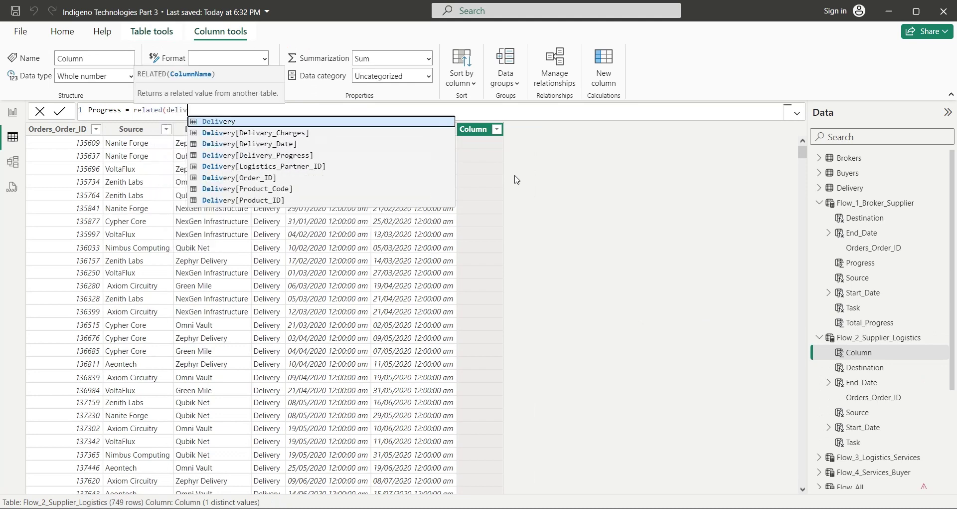
{"action": "key", "text": "Return"}
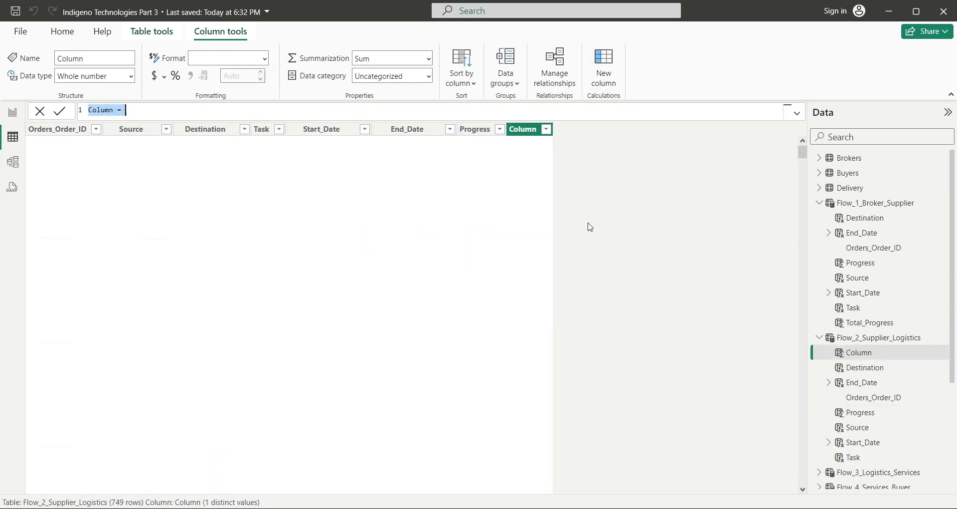
{"action": "key", "text": "ctrl+v"}
{"action": "key", "text": "Return"}
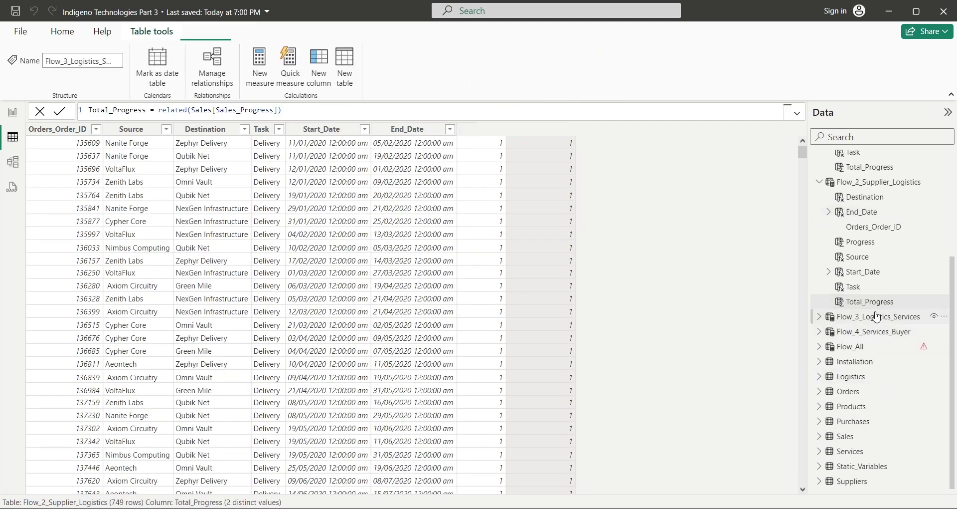
- In Flow_3_Logistics_Services, add Progress = RELATED(Installation[Installation_Progress]) plus a Total_Progress column
{"action": "type", "text": "Progress = related(Installation[Installation_Progress])"}
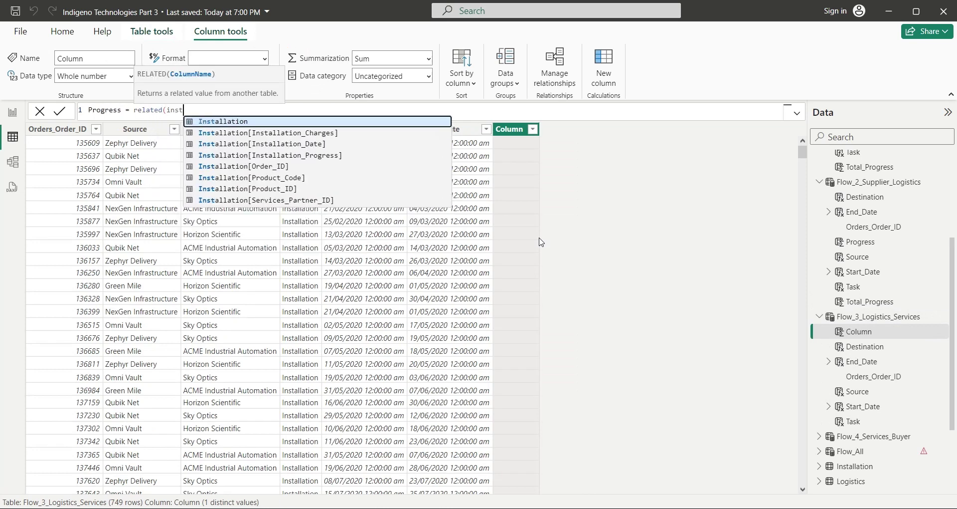
{"action": "key", "text": "Return"}
{"action": "left_click", "coordinate": [604, 69]}
{"action": "type", "text": "Total_Progress = related(Sales[Sales_Progress])"}
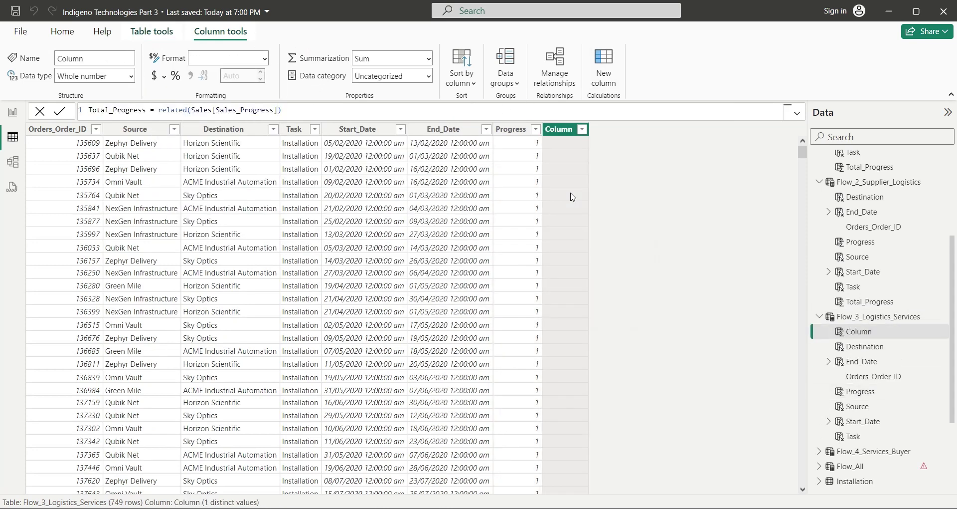
{"action": "key", "text": "Return"}
- In Flow_4_Services_Buyer, add Progress = RELATED(Sales[Sales_Progress]) and a Total_Progress column
{"action": "left_click", "coordinate": [860, 333]}
{"action": "left_click", "coordinate": [325, 74]}
{"action": "type", "text": "pr"}
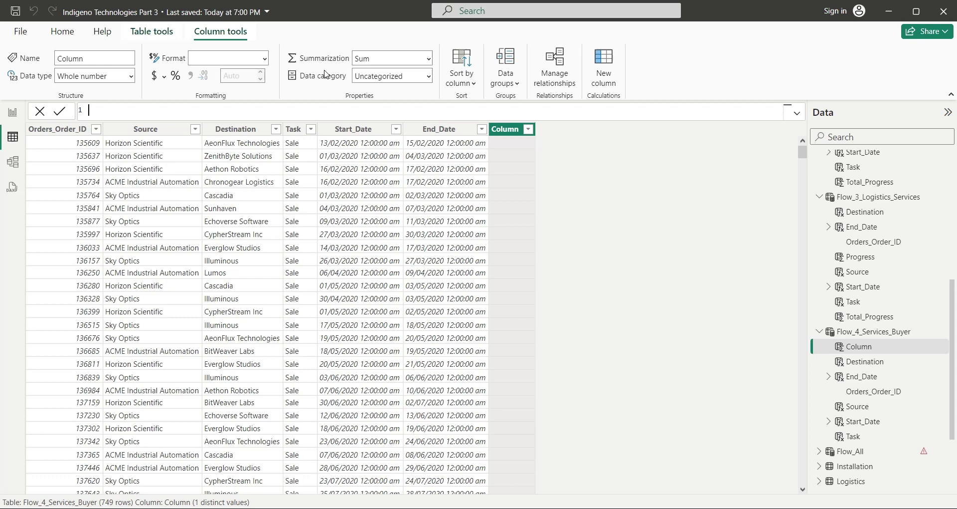
{"action": "type", "text": "ogress = related(Sales[Sales_Progress])"}
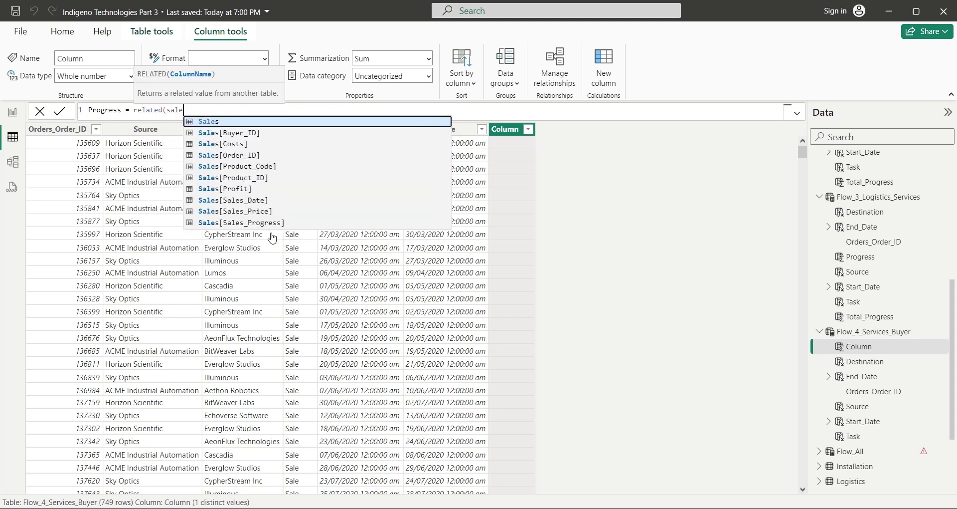
{"action": "key", "text": "Return"}
{"action": "left_click", "coordinate": [604, 70]}
{"action": "type", "text": "Total_Progress = related(Sales[Sales_Progress])"}
{"action": "key", "text": "Return"}
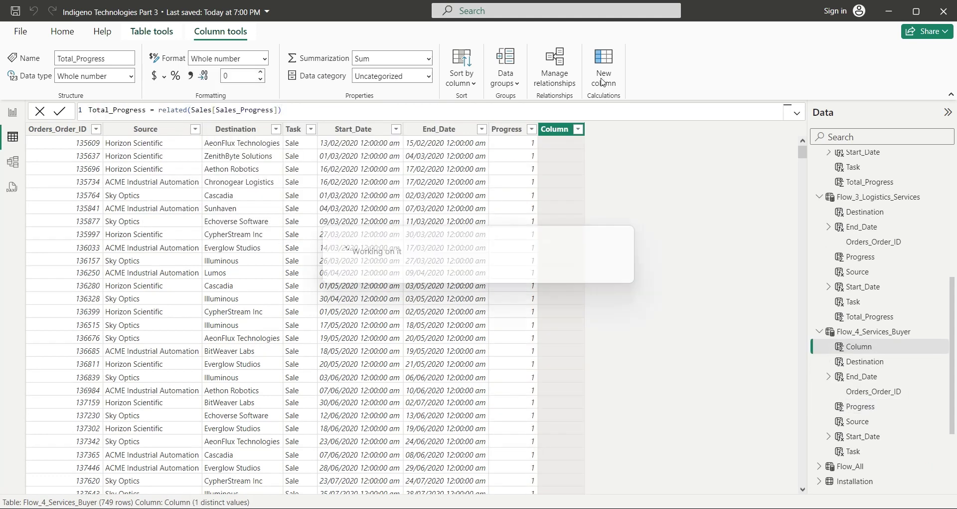
{"action": "left_click", "coordinate": [855, 348]}
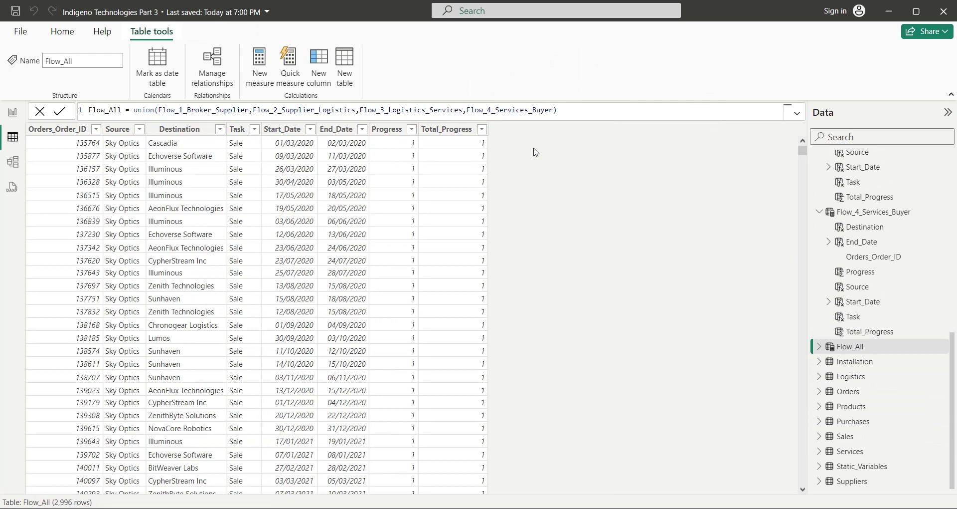
- Add Status = IF(Total_Progress<1,"In Process","Complete") as a column in Flow_1_Broker_Supplier
{"action": "left_click", "coordinate": [868, 205]}
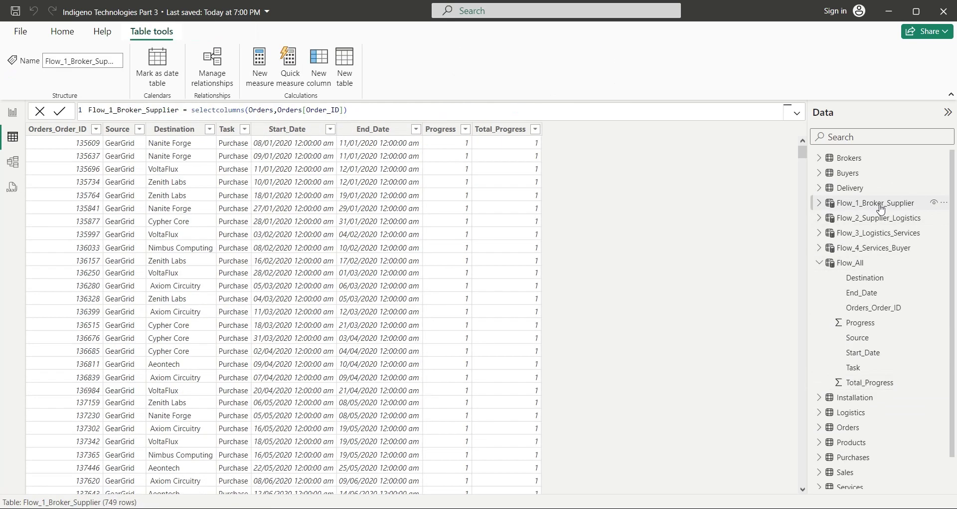
{"action": "left_click", "coordinate": [319, 64]}
{"action": "type", "text": "Status = if(total"}
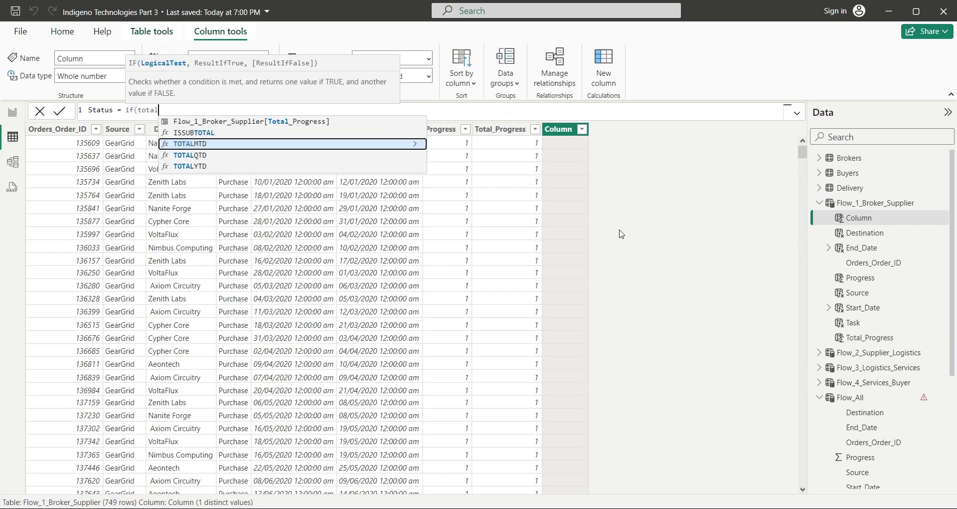
{"action": "left_click", "coordinate": [246, 122]}
{"action": "type", "text": "<1,\""}
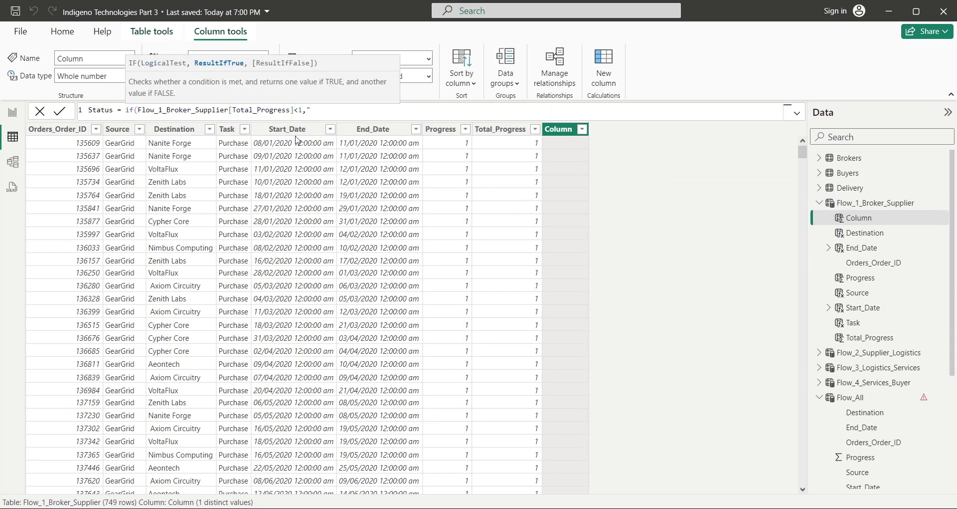
{"action": "type", "text": "In Process\",\"Complete\""}
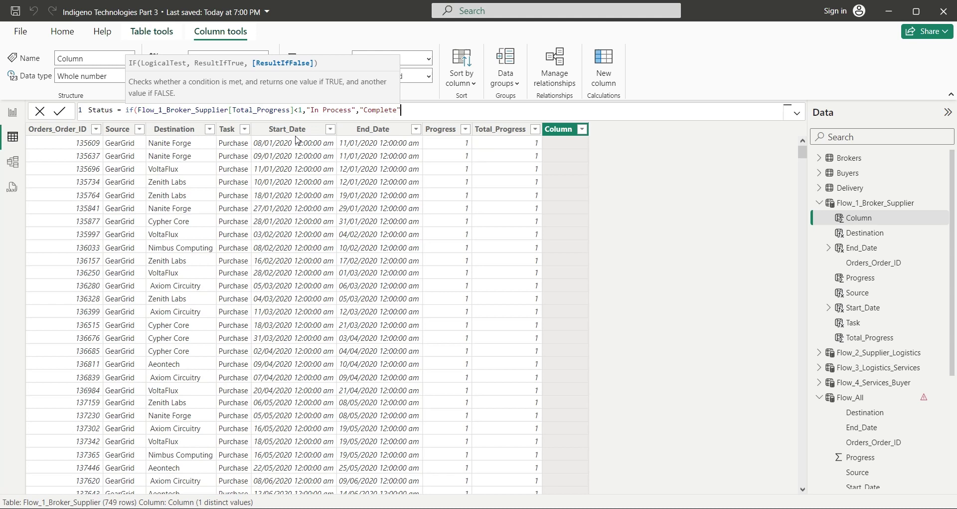
{"action": "type", "text": ")"}
{"action": "key", "text": "Return"}
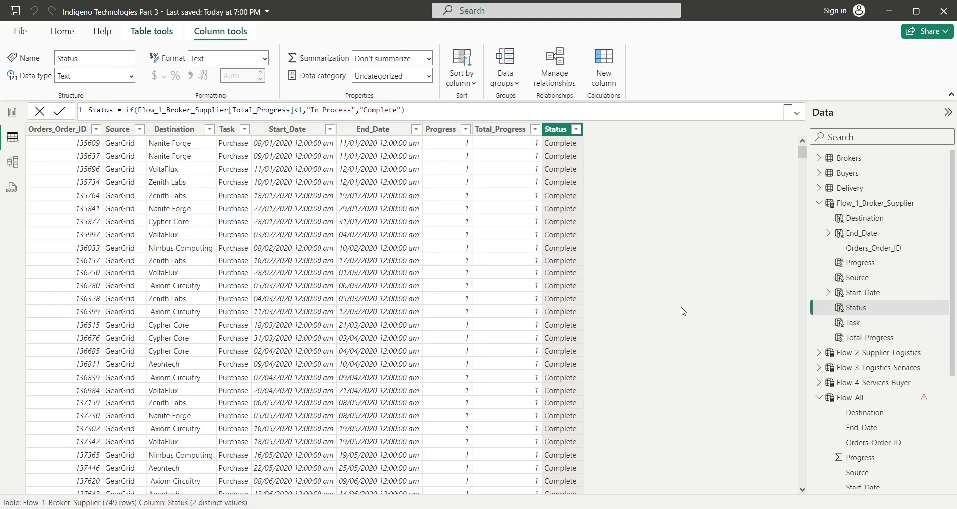
- Reuse the Status formula in Flow_2_Supplier_Logistics, pointing it at that table's Total_Progress
{"action": "left_click", "coordinate": [879, 353]}
{"action": "left_click", "coordinate": [329, 75]}
{"action": "key", "text": "ctrl+a"}
{"action": "type", "text": "Status = if(Flow_1_Broker_Supplier[Total_Progress]<1,\"In Process\",\"Complete\")"}
{"action": "left_click_drag", "start_coordinate": [294, 110], "coordinate": [140, 110]}
{"action": "type", "text": "total"}
{"action": "left_click", "coordinate": [210, 121]}
{"action": "key", "text": "Return"}
- Add the same Status column to Flow_3_Logistics_Services, referencing its own Total_Progress
{"action": "left_click", "coordinate": [879, 367]}
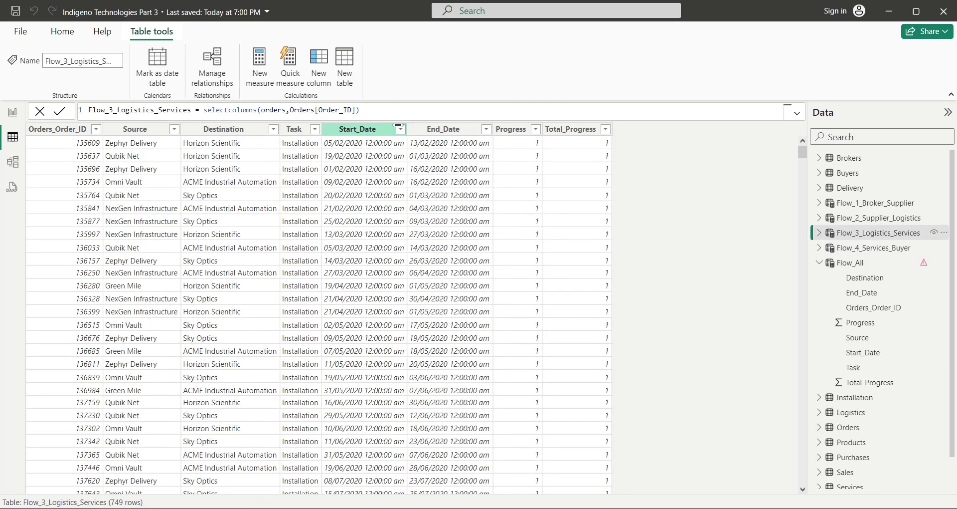
{"action": "left_click", "coordinate": [328, 75]}
{"action": "key", "text": "ctrl+a"}
{"action": "type", "text": "Status = if(Flow_2_Supplier_Logistics[Total_Progress]<1,\"In Process\",\"Complete\")"}
{"action": "left_click_drag", "start_coordinate": [306, 110], "coordinate": [138, 110]}
{"action": "type", "text": "F"}
{"action": "left_click", "coordinate": [209, 121]}
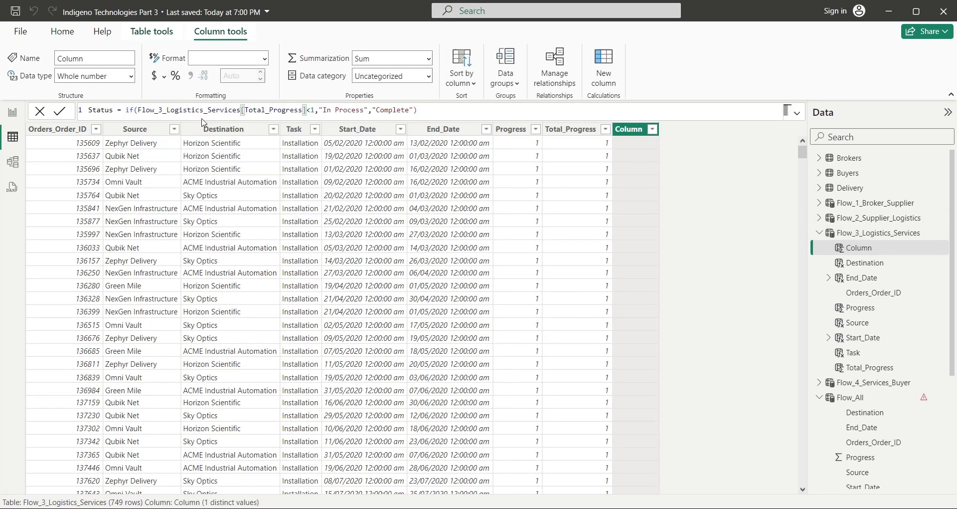
{"action": "key", "text": "Return"}
- Give Flow_4_Services_Buyer its Status column, then check the result in Flow_All
{"action": "left_click", "coordinate": [879, 382]}
{"action": "left_click", "coordinate": [325, 73]}
{"action": "key", "text": "ctrl+a"}
{"action": "type", "text": "Status = if(Flow_1_Broker_Supplier[Total_Progress]<1,\"In Process\",\"Complete\")"}
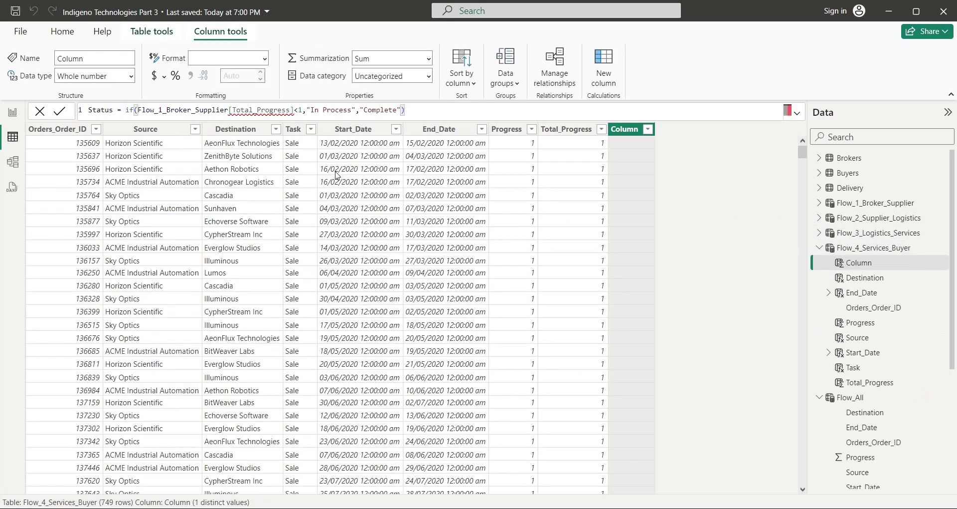
{"action": "left_click_drag", "start_coordinate": [294, 110], "coordinate": [138, 111]}
{"action": "type", "text": "F"}
{"action": "left_click", "coordinate": [209, 121]}
{"action": "key", "text": "Return"}
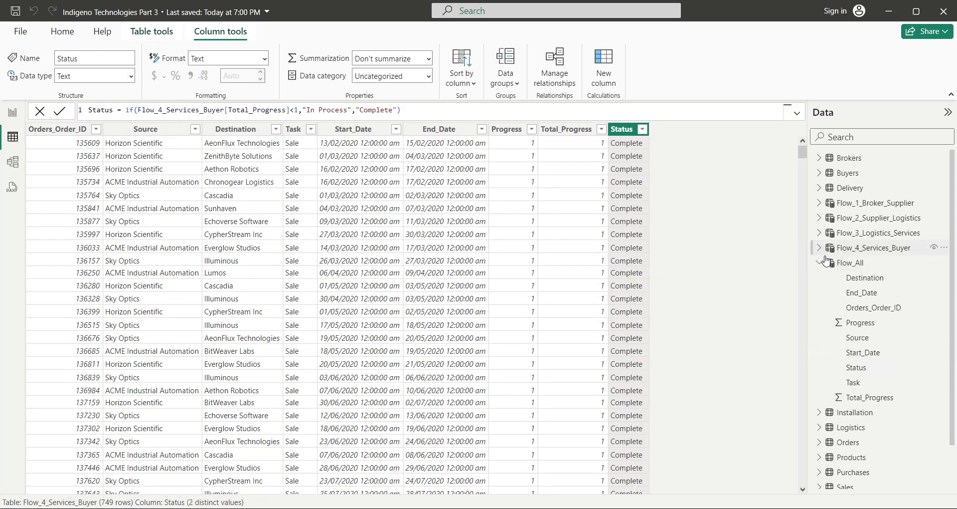
{"action": "left_click", "coordinate": [851, 397]}
{"action": "left_click_drag", "start_coordinate": [802, 150], "coordinate": [808, 490]}
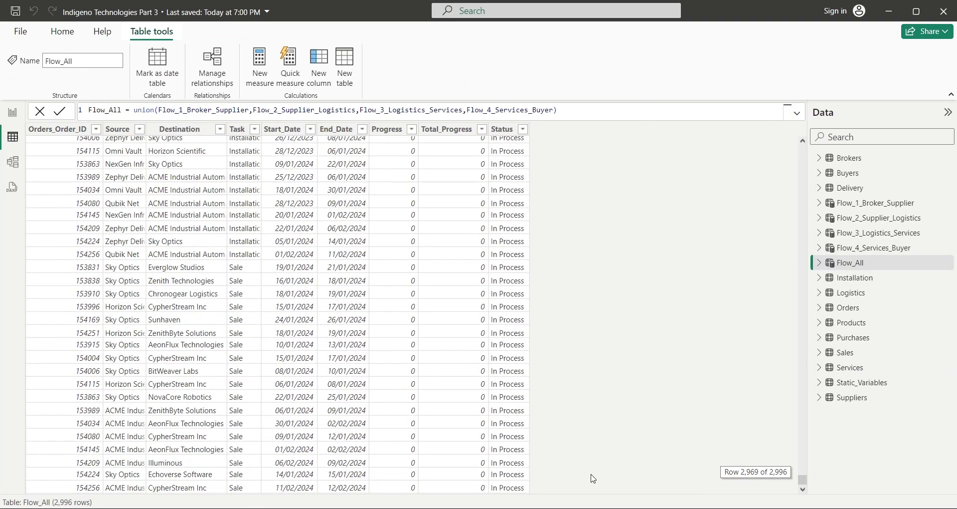
- Scroll through Flow_All's Status values, collapse it, and bring up the Sales table's options
{"action": "scroll", "coordinate": [493, 410], "scroll_direction": "up", "scroll_amount": 10}
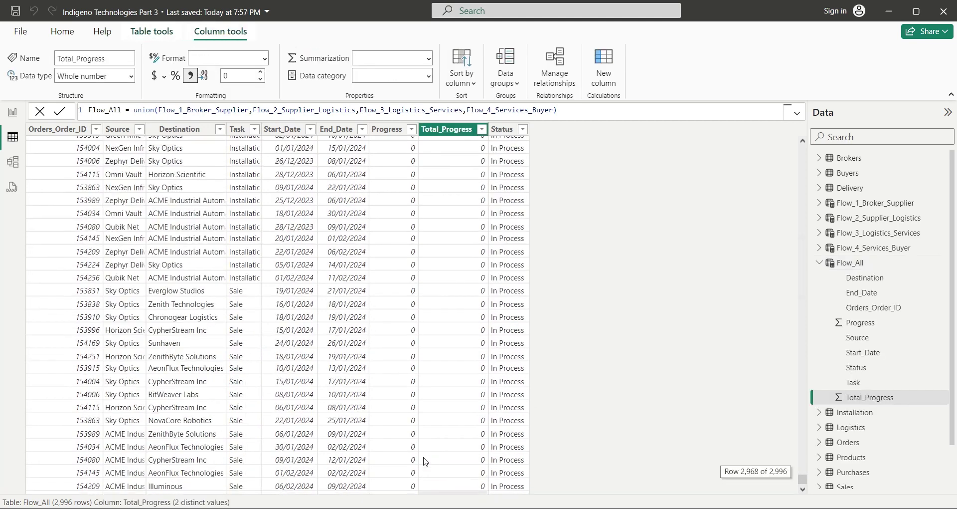
{"action": "scroll", "coordinate": [471, 326], "scroll_direction": "down", "scroll_amount": 5}
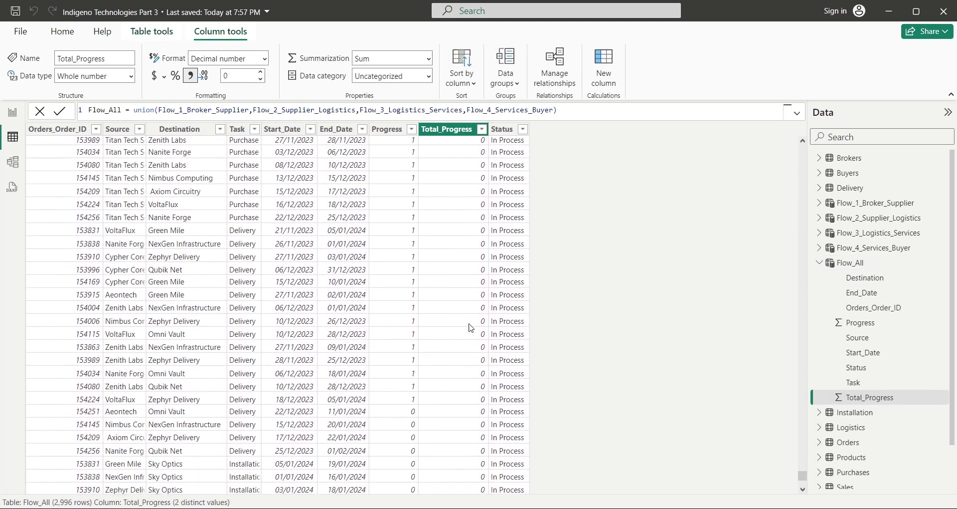
{"action": "left_click", "coordinate": [850, 263]}
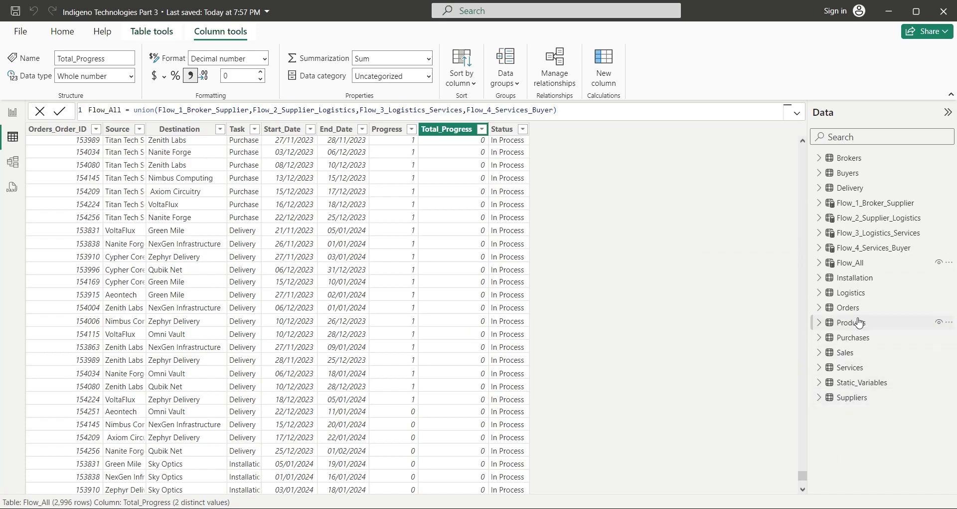
{"action": "right_click", "coordinate": [842, 352]}
- Change Sales_Progress in the Sales query to Decimal Number, replacing the earlier type step
{"action": "left_click", "coordinate": [857, 175]}
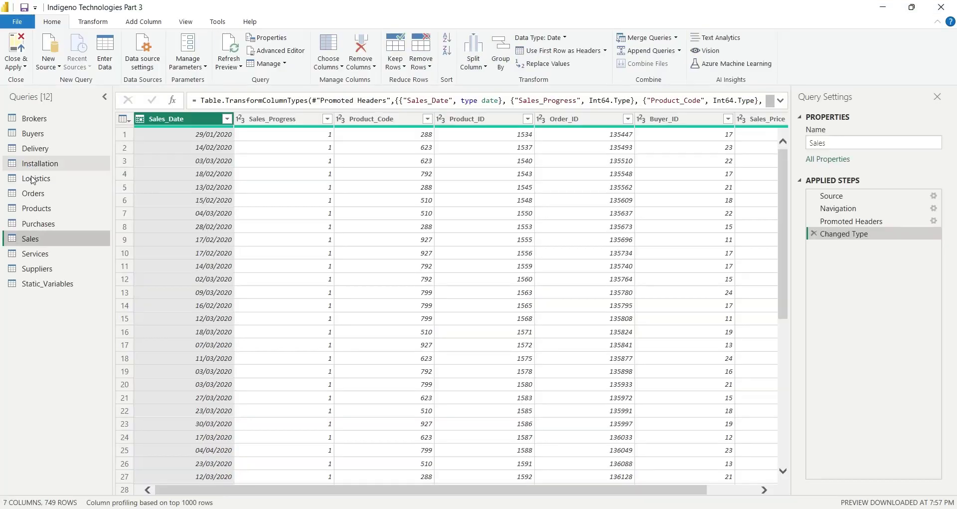
{"action": "left_click", "coordinate": [296, 120]}
{"action": "left_click", "coordinate": [573, 38]}
{"action": "left_click", "coordinate": [571, 50]}
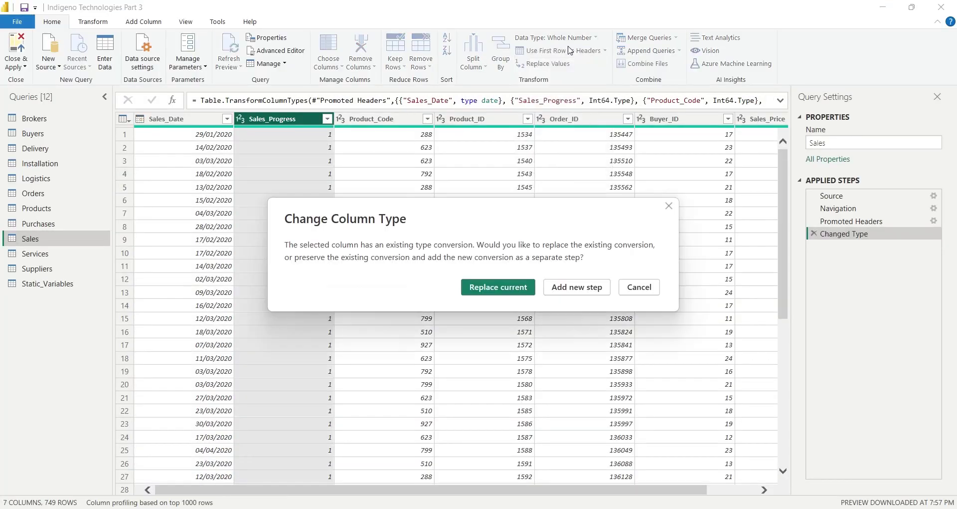
{"action": "left_click", "coordinate": [498, 285]}
{"action": "key", "text": "ctrl+Down"}
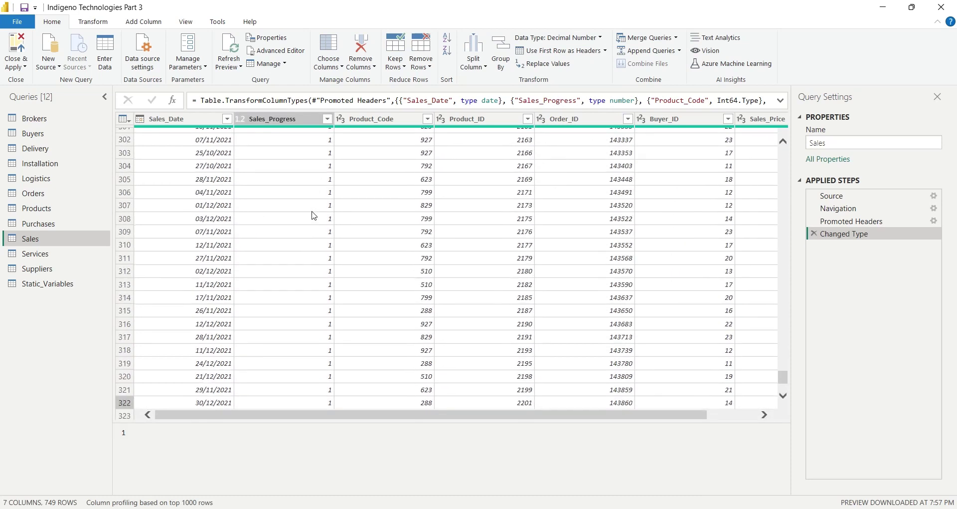
- Convert Purchase_Progress and Order_Progress to Decimal Number in the Purchases and Orders queries
{"action": "left_click", "coordinate": [38, 223]}
{"action": "left_click", "coordinate": [279, 119]}
{"action": "left_click", "coordinate": [574, 38]}
{"action": "left_click", "coordinate": [577, 50]}
{"action": "left_click", "coordinate": [499, 287]}
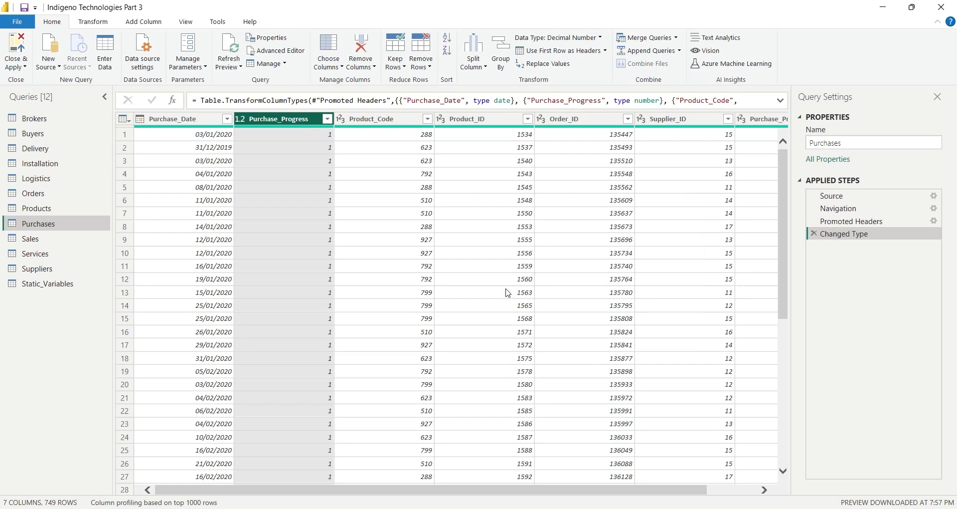
{"action": "left_click", "coordinate": [33, 193]}
{"action": "left_click", "coordinate": [307, 120]}
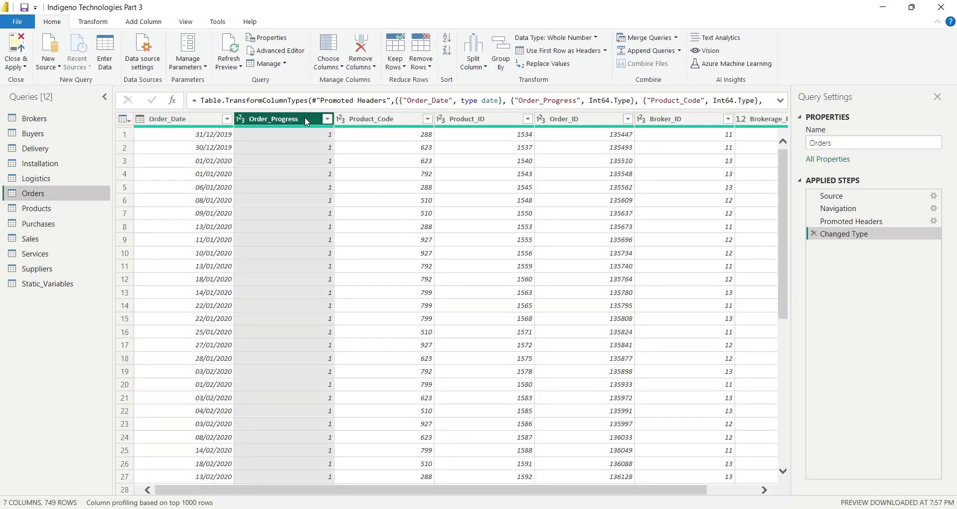
{"action": "left_click", "coordinate": [597, 40]}
{"action": "left_click", "coordinate": [573, 51]}
{"action": "left_click", "coordinate": [499, 287]}
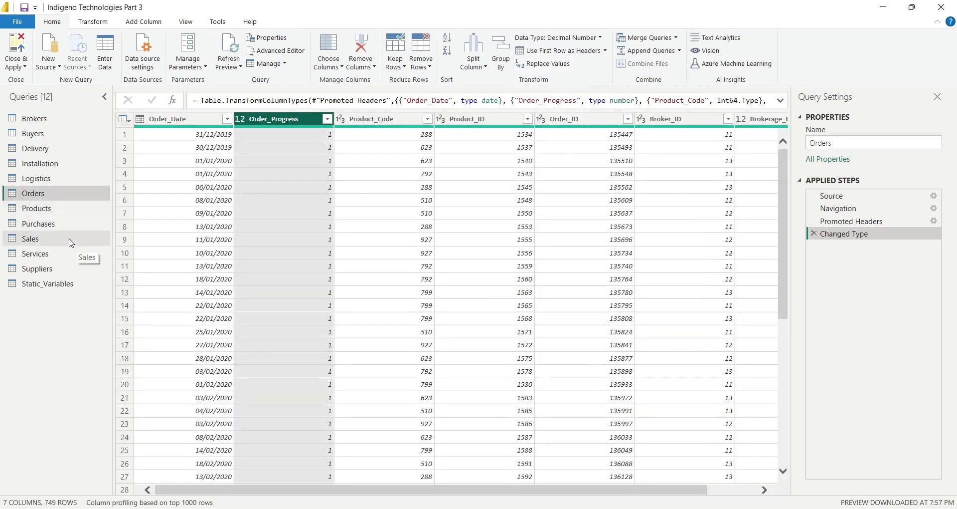
- Convert Delivery_Progress and Installation_Progress to Decimal Number in their queries
{"action": "left_click", "coordinate": [35, 148]}
{"action": "left_click", "coordinate": [280, 119]}
{"action": "left_click", "coordinate": [573, 37]}
{"action": "left_click", "coordinate": [574, 51]}
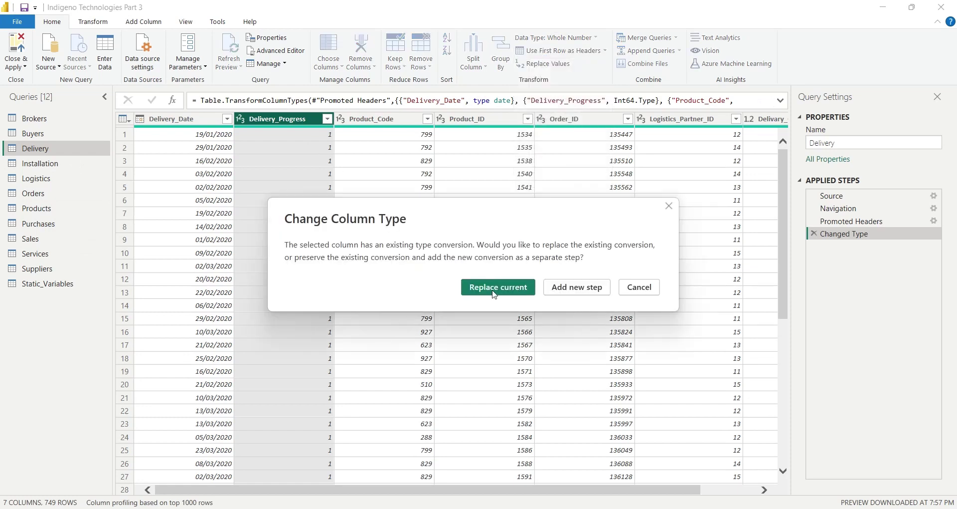
{"action": "left_click", "coordinate": [498, 287]}
{"action": "left_click", "coordinate": [40, 163]}
{"action": "left_click", "coordinate": [282, 119]}
{"action": "left_click", "coordinate": [594, 38]}
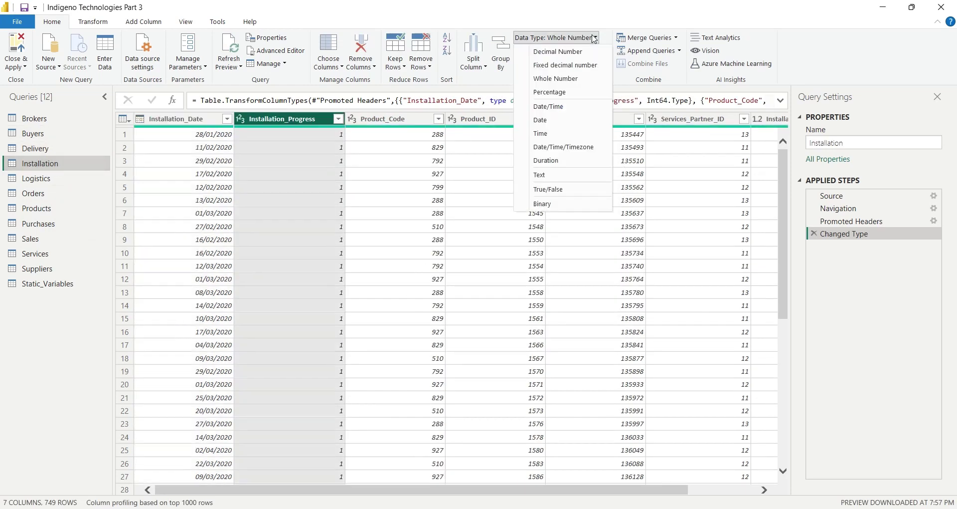
{"action": "left_click", "coordinate": [573, 52]}
{"action": "left_click", "coordinate": [499, 286]}
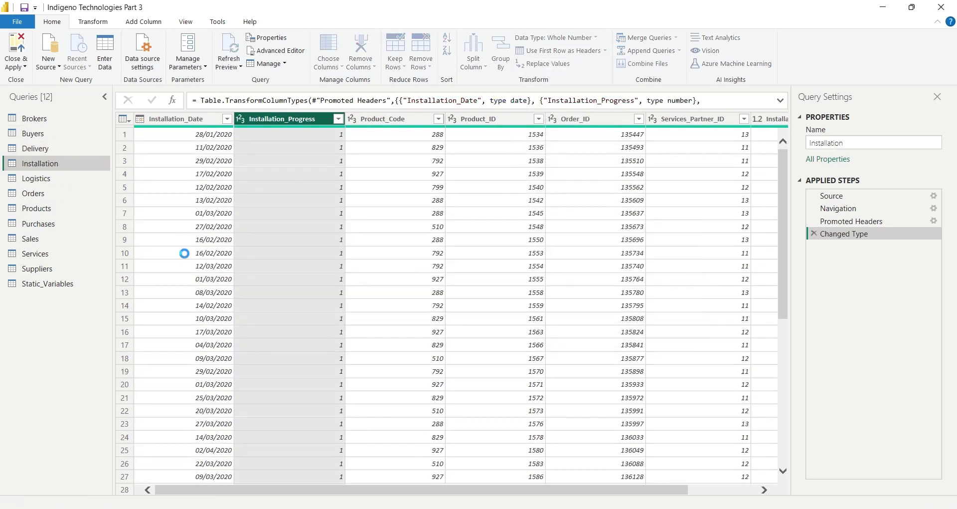
- Review the remaining queries, then Close & Apply to return to the report
{"action": "left_click", "coordinate": [50, 255]}
{"action": "left_click", "coordinate": [40, 282]}
{"action": "left_click", "coordinate": [48, 209]}
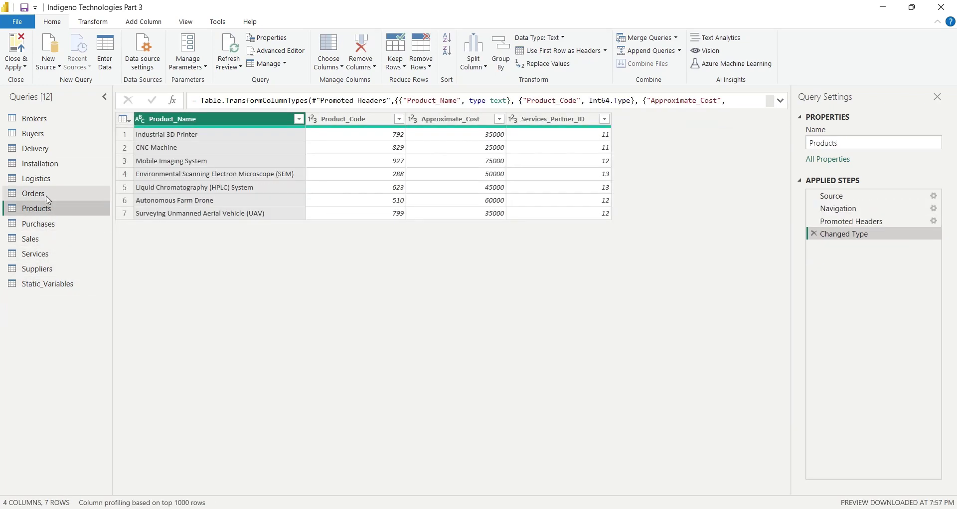
{"action": "left_click", "coordinate": [48, 194]}
{"action": "left_click", "coordinate": [37, 178]}
{"action": "left_click", "coordinate": [40, 163]}
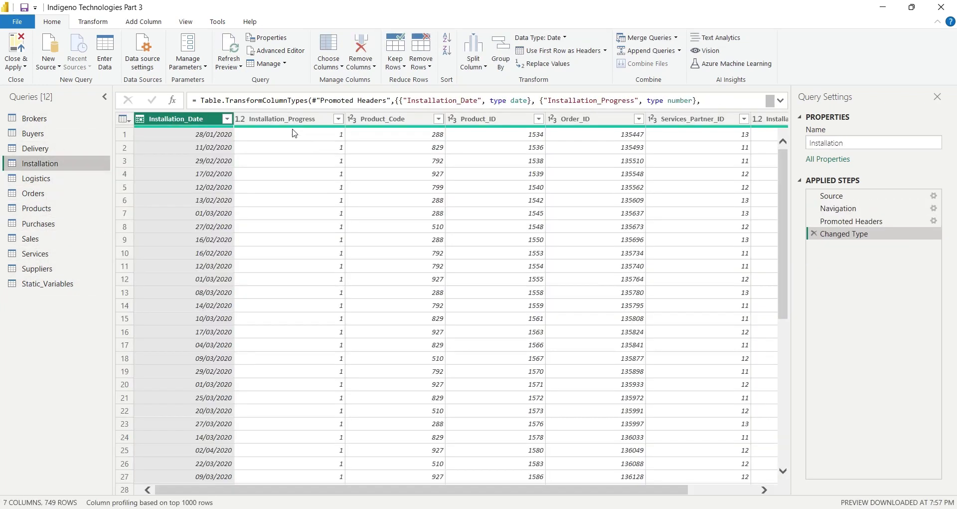
{"action": "left_click", "coordinate": [294, 133]}
{"action": "left_click", "coordinate": [34, 148]}
{"action": "left_click", "coordinate": [294, 131]}
{"action": "left_click", "coordinate": [32, 133]}
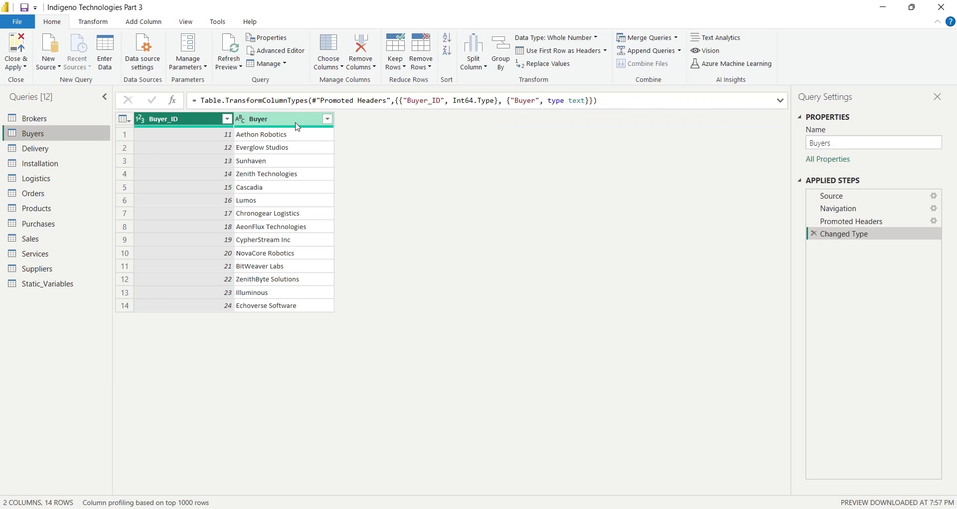
{"action": "key", "text": "Up"}
{"action": "left_click", "coordinate": [17, 50]}
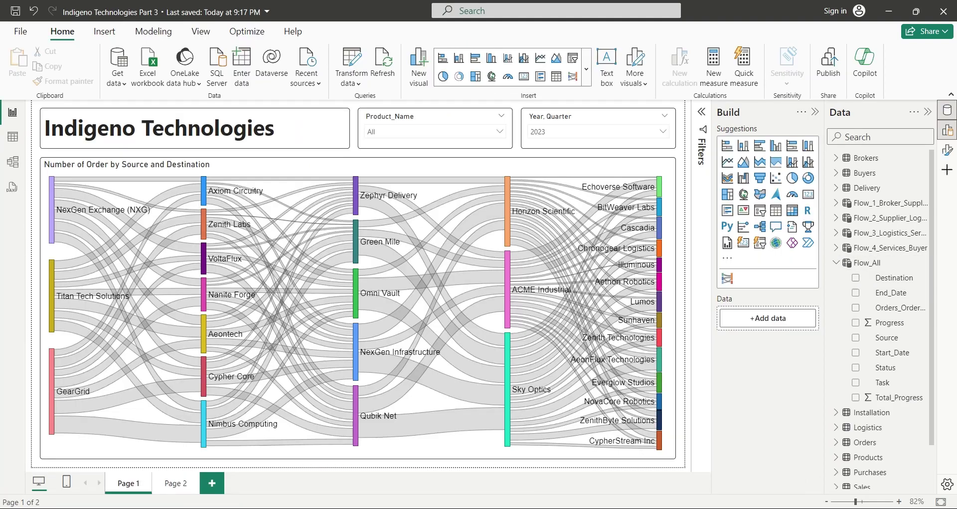
- From Page 2, import the Gantt.0.5.1.pbiviz custom visual into the Visualizations pane
{"action": "left_click", "coordinate": [177, 483]}
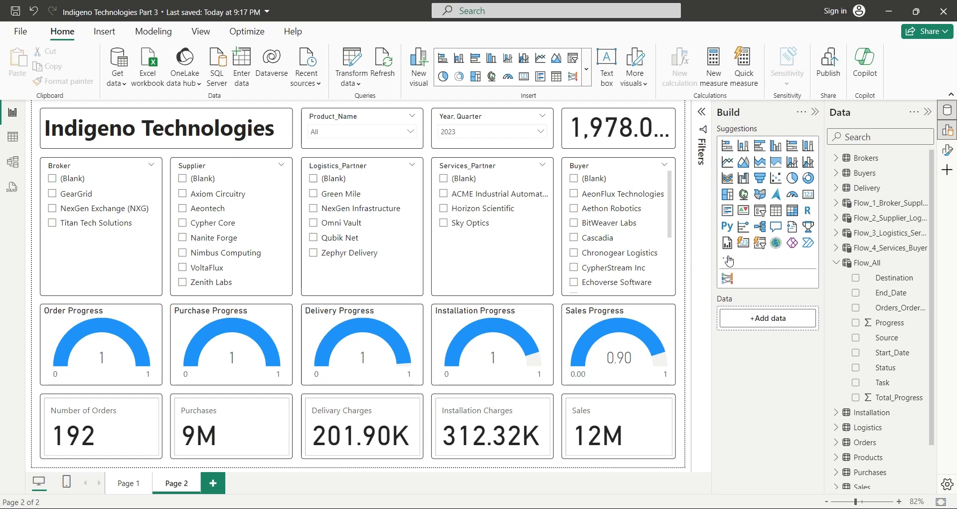
{"action": "left_click", "coordinate": [729, 260]}
{"action": "left_click", "coordinate": [770, 288]}
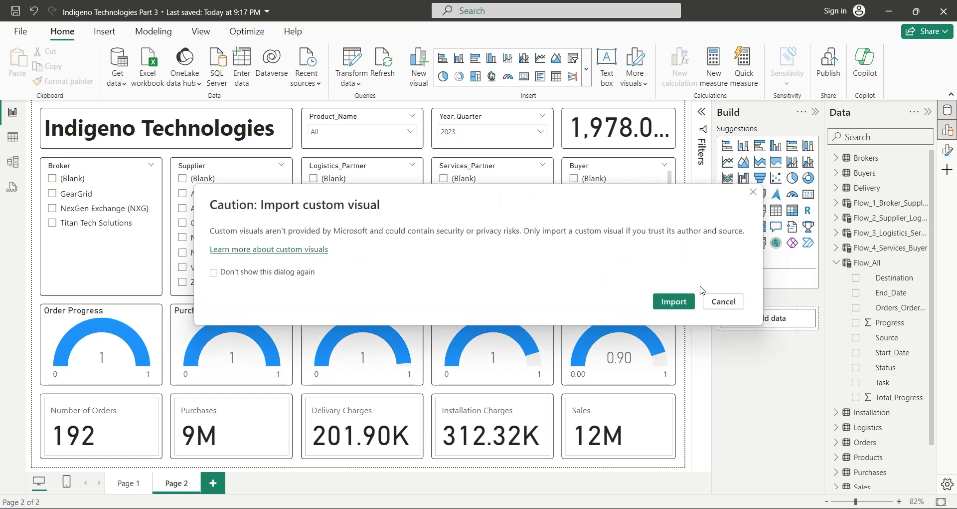
{"action": "left_click", "coordinate": [674, 302]}
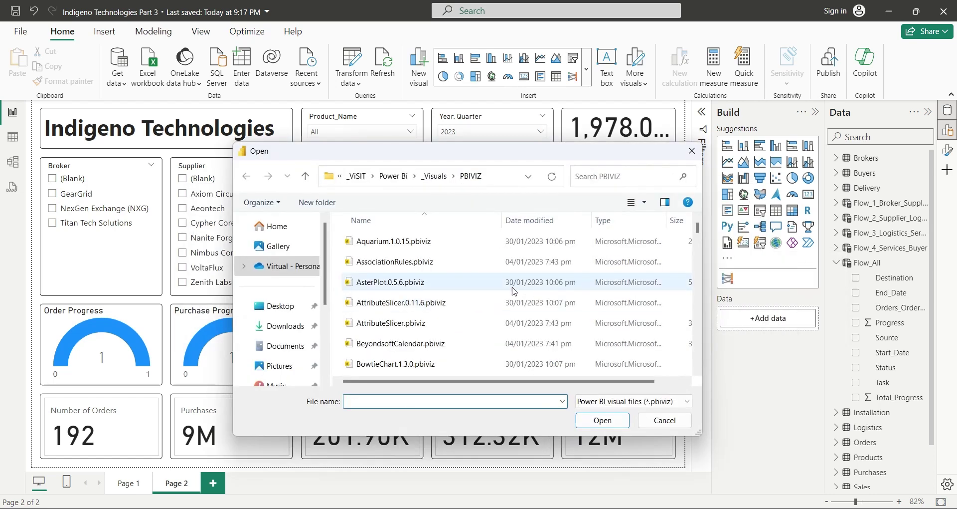
{"action": "left_click", "coordinate": [513, 287]}
{"action": "scroll", "coordinate": [379, 279], "scroll_direction": "down", "scroll_amount": 10}
{"action": "left_click", "coordinate": [353, 243]}
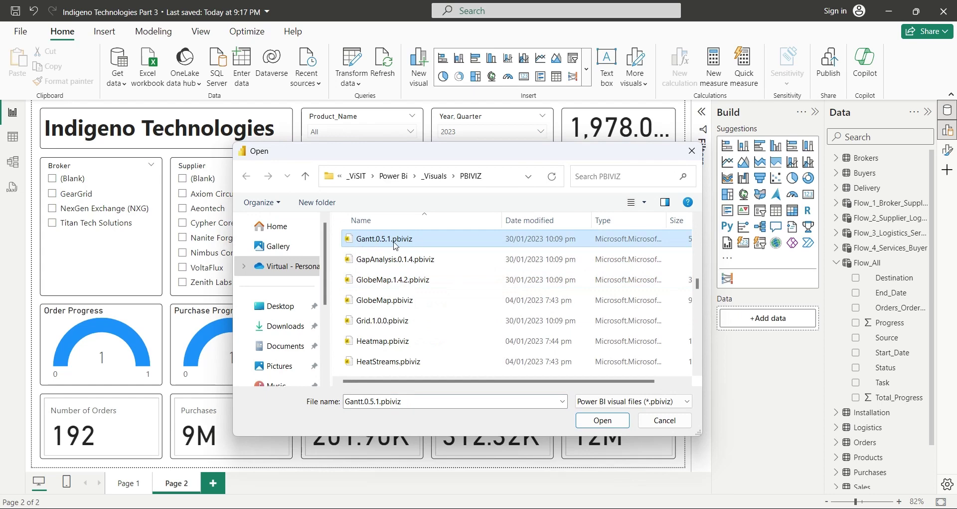
{"action": "left_click", "coordinate": [582, 415]}
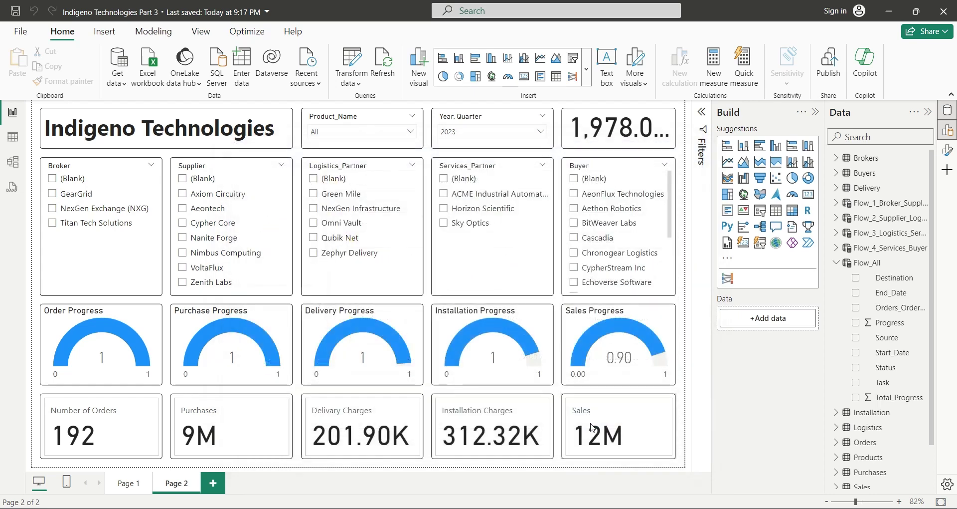
{"action": "left_click", "coordinate": [577, 284]}
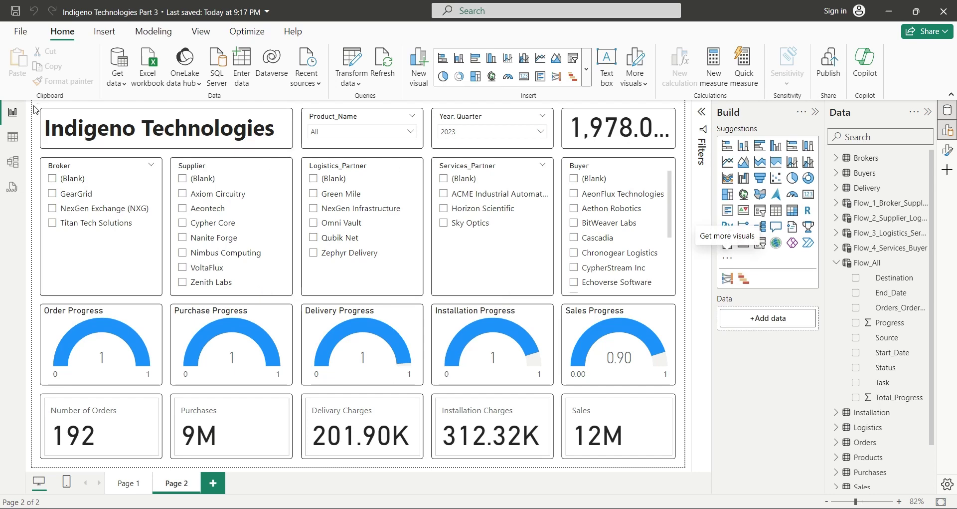
- Copy Page 1's title and two slicers onto a new Page 3, keeping them synced
{"action": "left_click", "coordinate": [127, 483]}
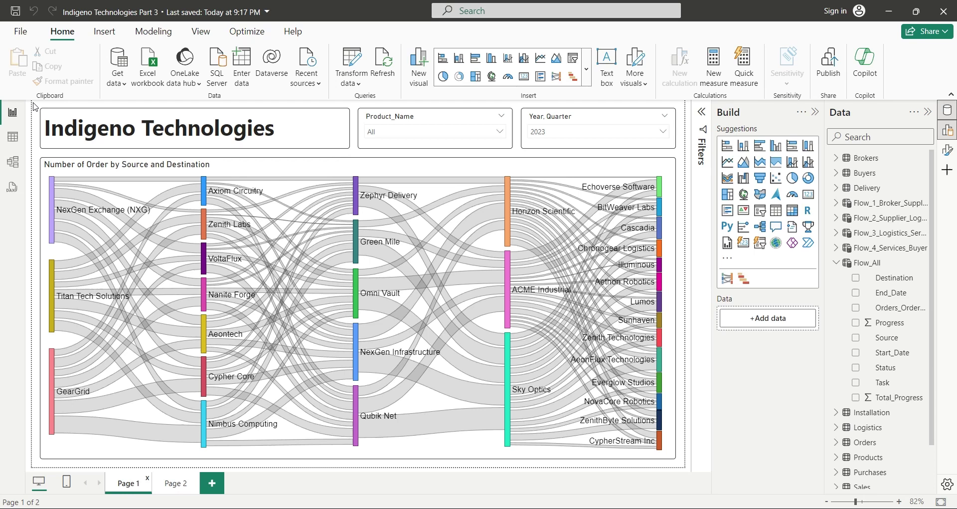
{"action": "left_click_drag", "start_coordinate": [44, 127], "coordinate": [202, 151]}
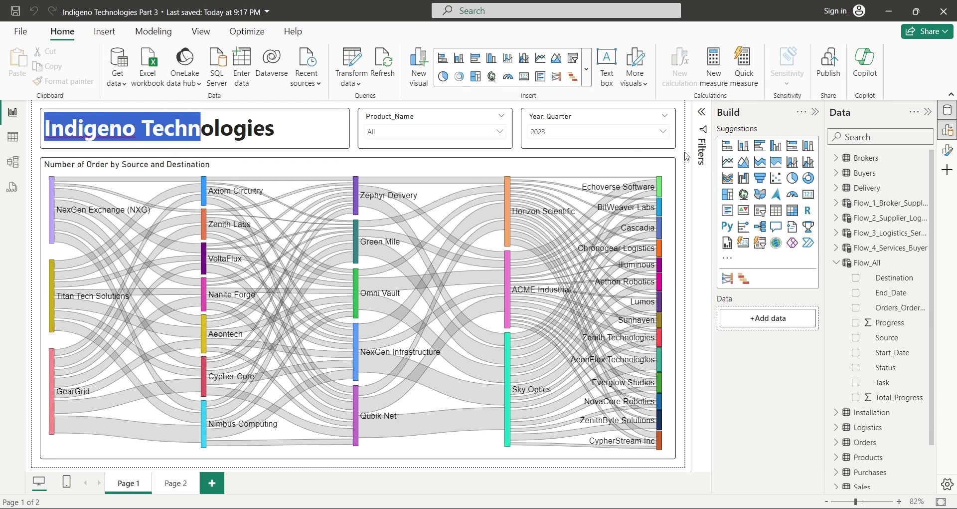
{"action": "left_click_drag", "start_coordinate": [686, 153], "coordinate": [30, 99]}
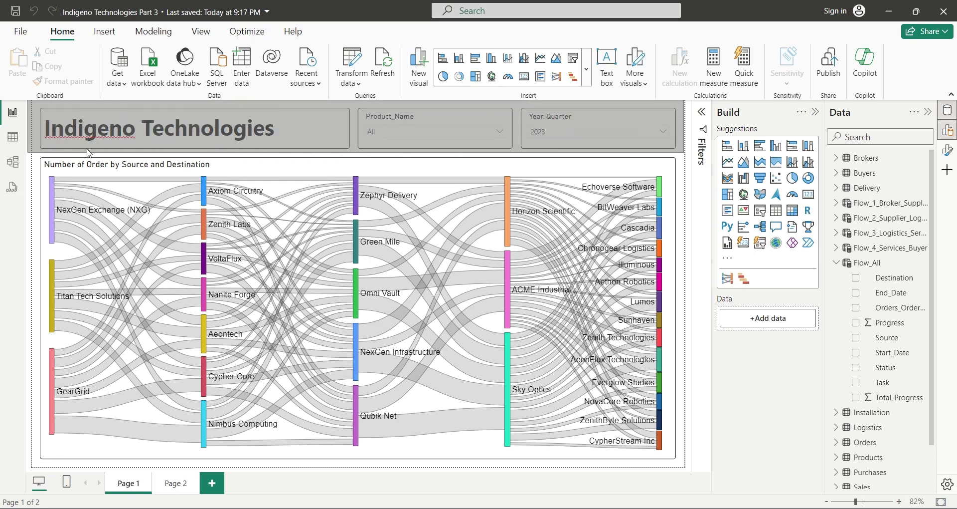
{"action": "left_click_drag", "start_coordinate": [87, 152], "coordinate": [89, 153]}
{"action": "key", "text": "ctrl+c"}
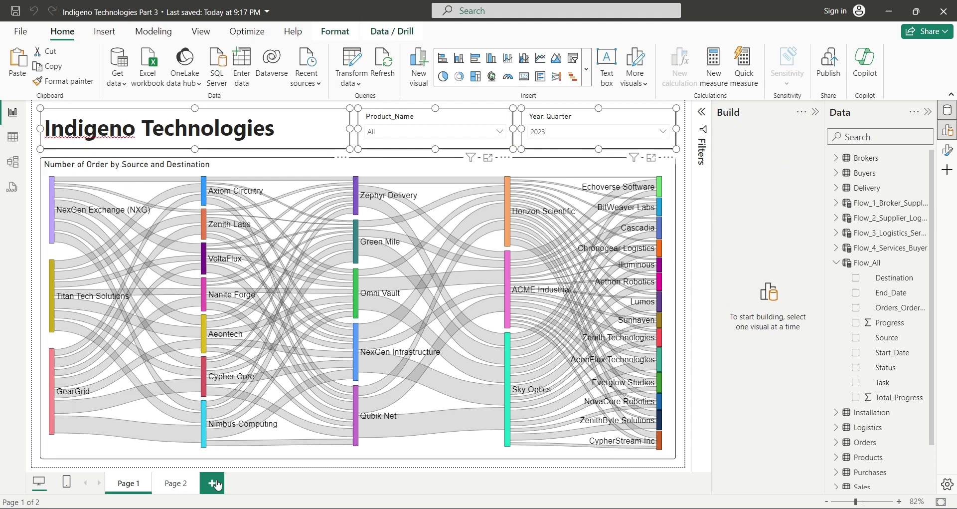
{"action": "left_click", "coordinate": [212, 483]}
{"action": "key", "text": "ctrl+v"}
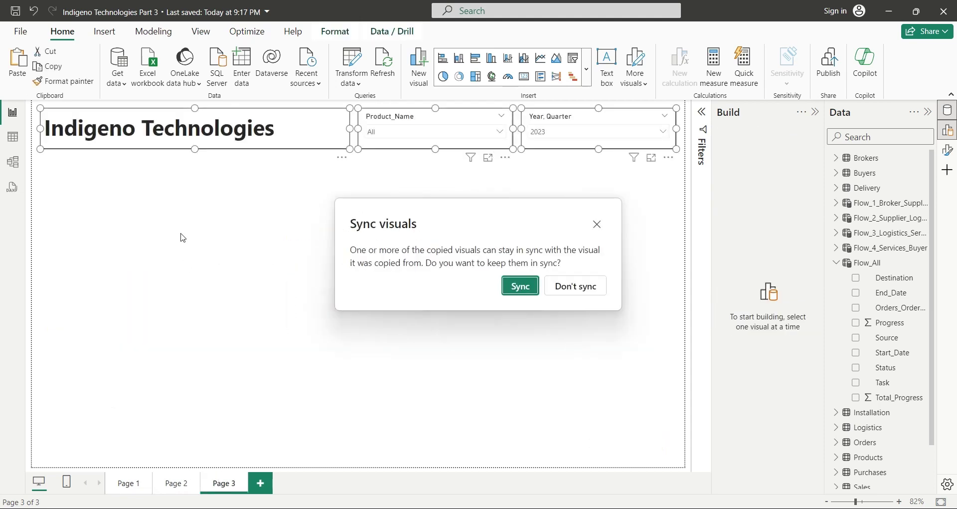
{"action": "left_click", "coordinate": [533, 286]}
{"action": "left_click", "coordinate": [236, 306]}
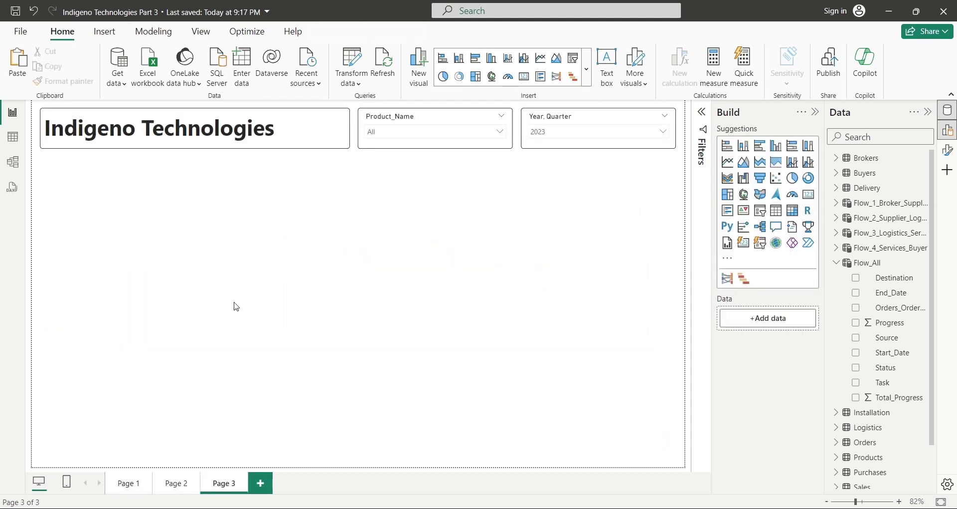
- Paste Page 2's five Broker-to-Buyer slicers onto Page 3 as synced copies
{"action": "left_click", "coordinate": [180, 482]}
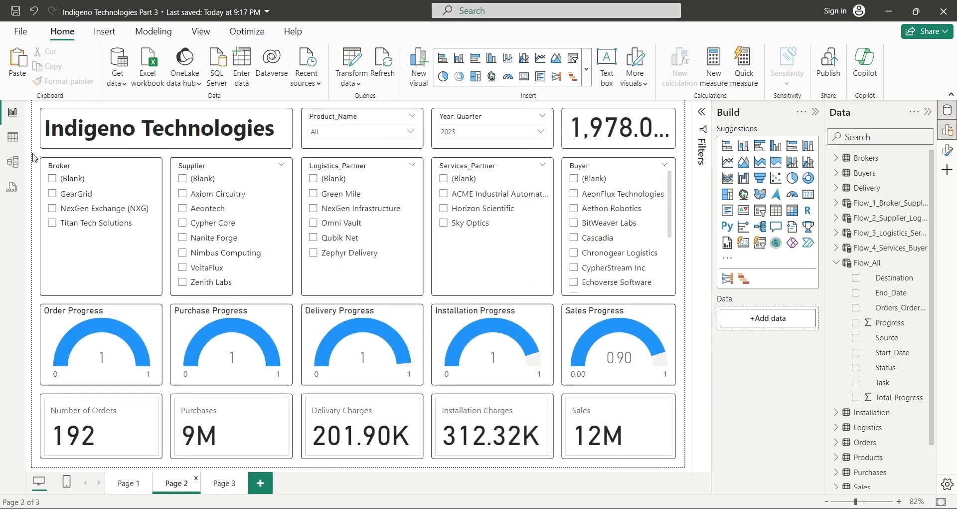
{"action": "left_click_drag", "start_coordinate": [63, 256], "coordinate": [686, 307]}
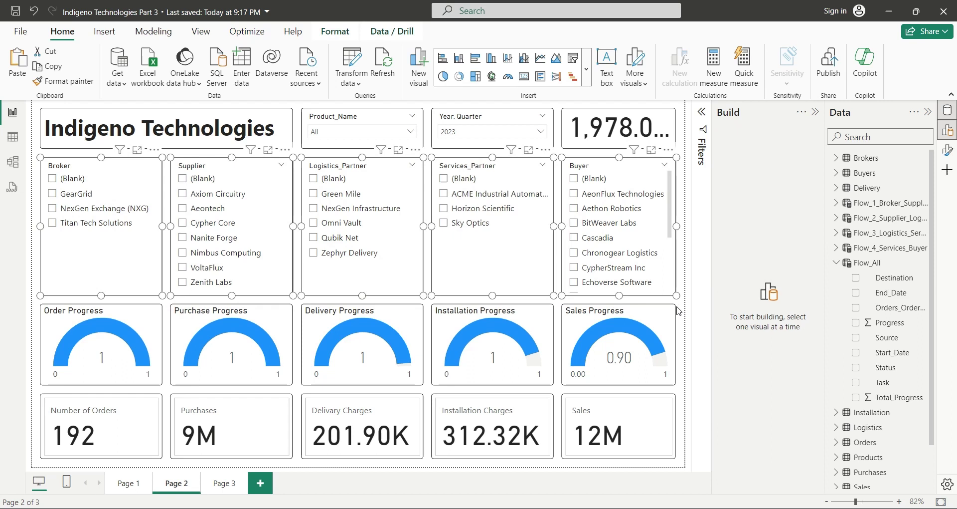
{"action": "left_click", "coordinate": [222, 482]}
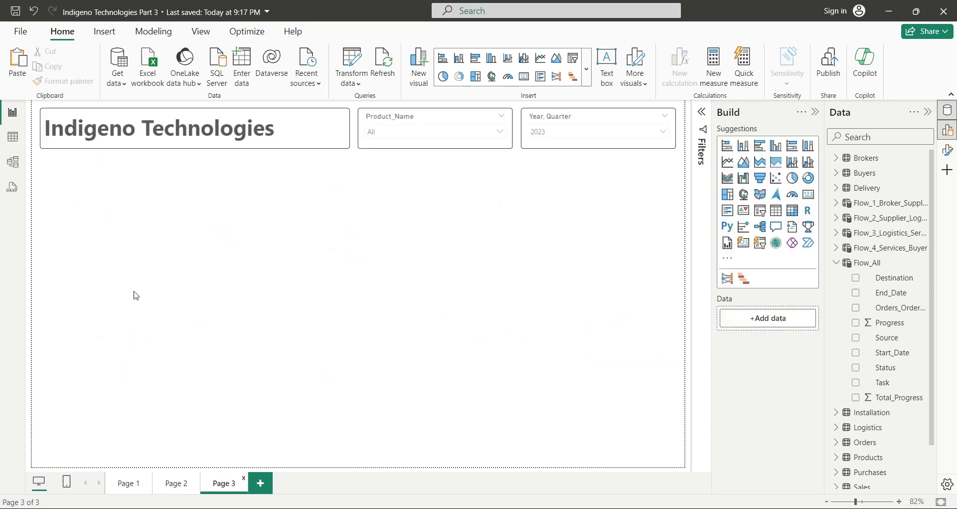
{"action": "key", "text": "ctrl+v"}
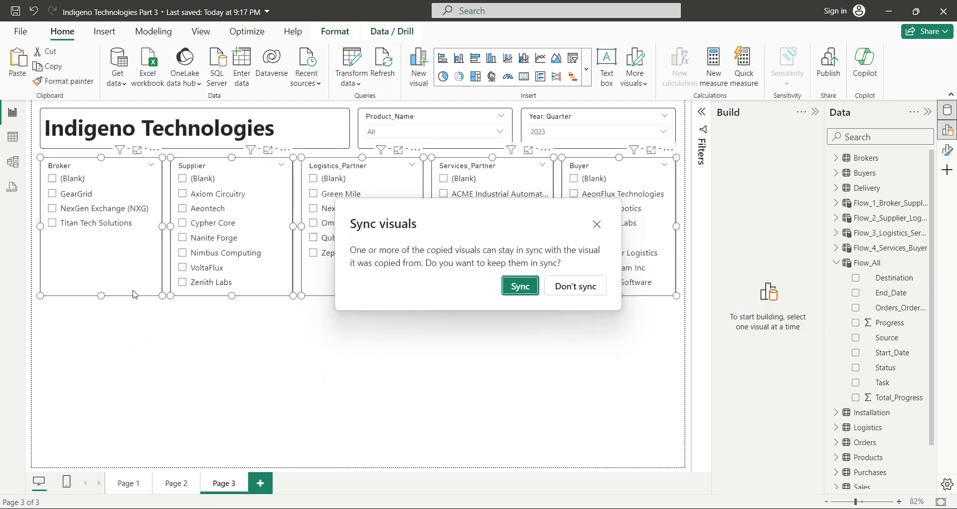
{"action": "left_click", "coordinate": [518, 288]}
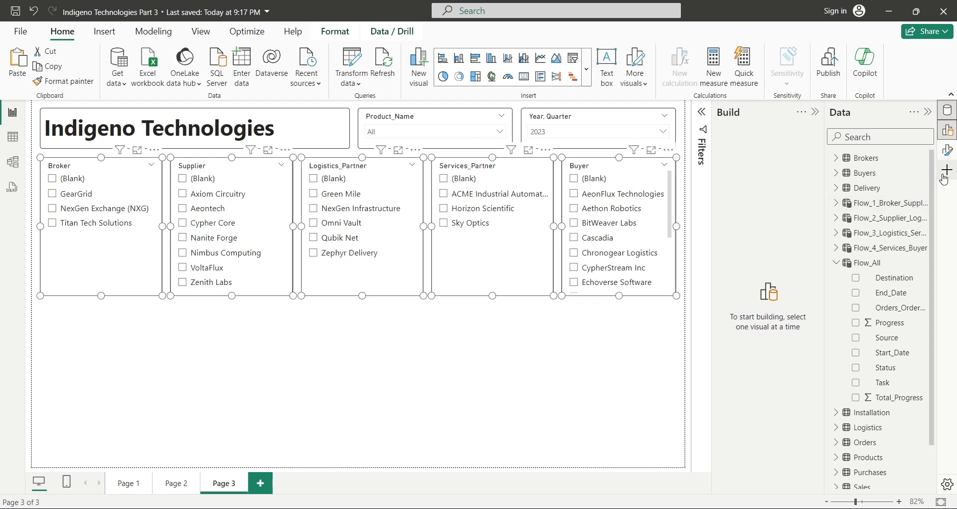
- Set the five selected slicers' style to Dropdown
{"action": "left_click", "coordinate": [947, 150]}
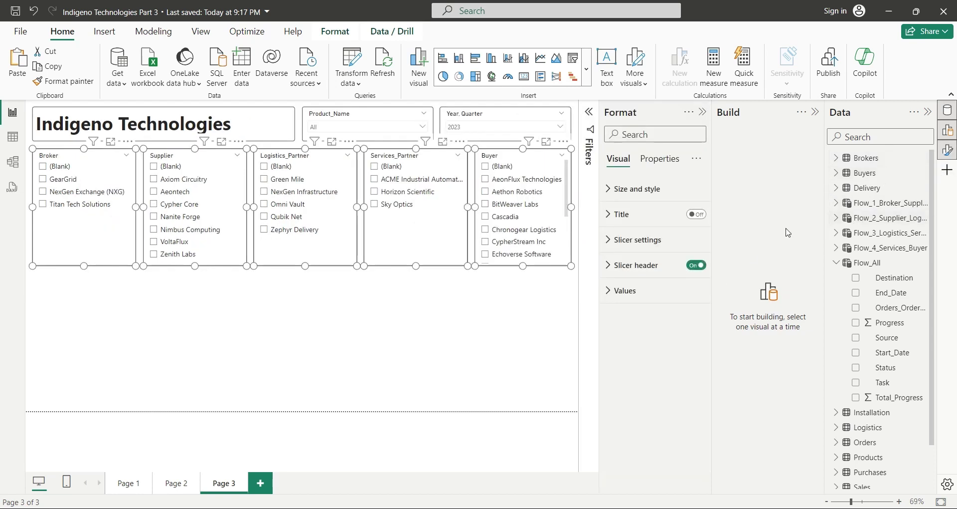
{"action": "left_click", "coordinate": [632, 249]}
{"action": "left_click", "coordinate": [655, 302]}
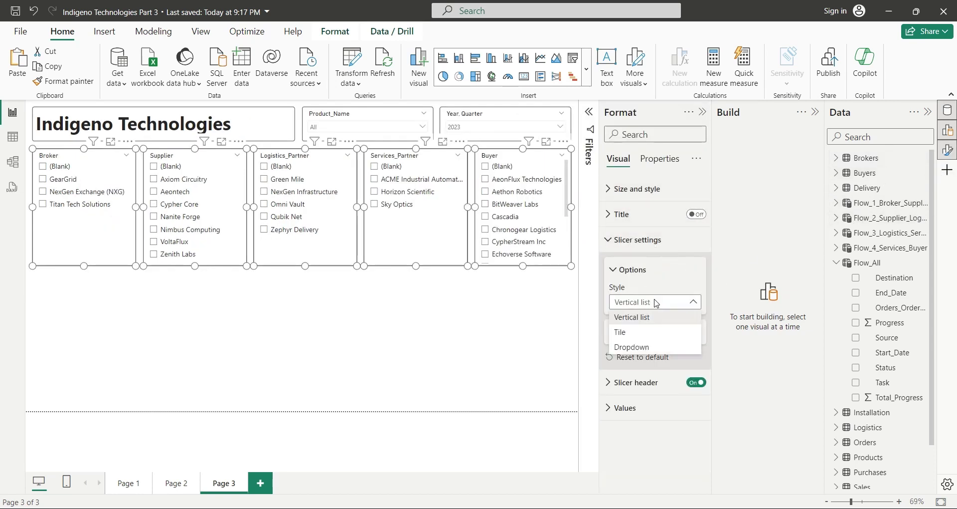
{"action": "left_click", "coordinate": [631, 347]}
{"action": "left_click", "coordinate": [95, 274]}
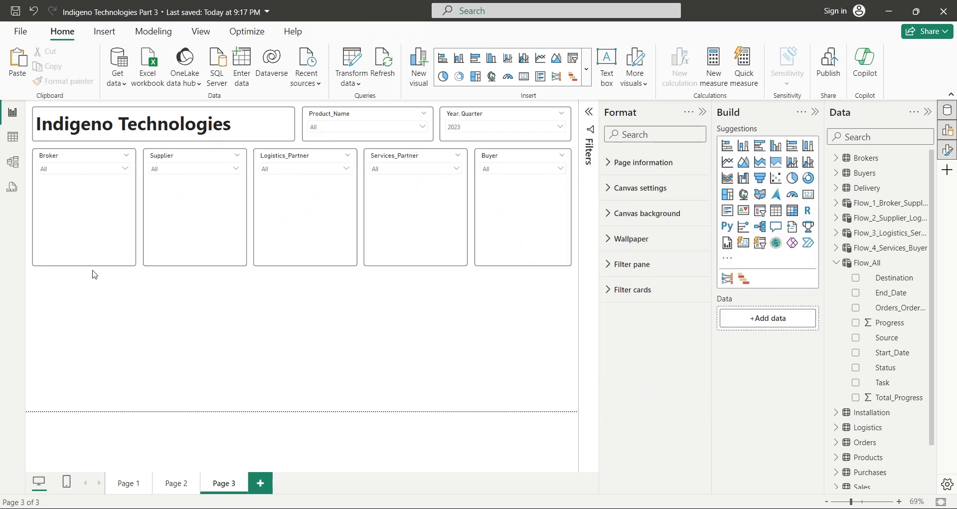
- Shorten the Broker, Supplier, Logistics_Partner, Services_Partner and Buyer slicers to single-row height
{"action": "left_click", "coordinate": [84, 266]}
{"action": "left_click_drag", "start_coordinate": [84, 266], "coordinate": [87, 183]}
{"action": "left_click", "coordinate": [195, 266]}
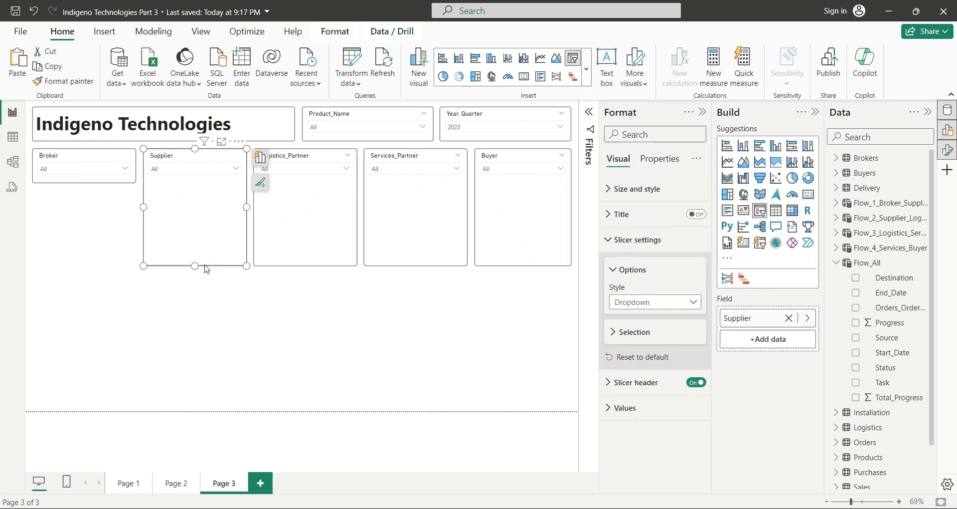
{"action": "left_click_drag", "start_coordinate": [195, 266], "coordinate": [189, 193]}
{"action": "left_click", "coordinate": [306, 269]}
{"action": "left_click", "coordinate": [305, 265]}
{"action": "left_click_drag", "start_coordinate": [305, 265], "coordinate": [305, 183]}
{"action": "left_click", "coordinate": [428, 237]}
{"action": "left_click_drag", "start_coordinate": [416, 265], "coordinate": [416, 183]}
{"action": "left_click", "coordinate": [527, 267]}
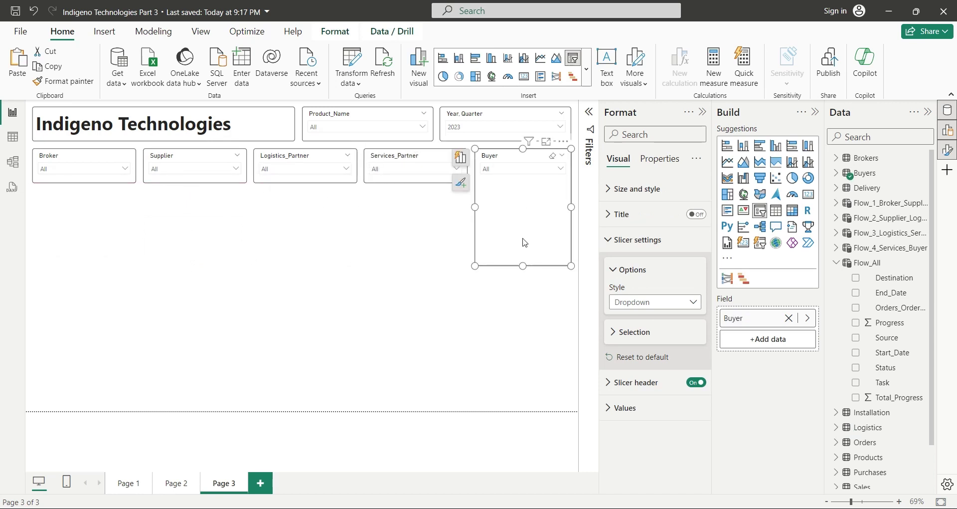
{"action": "left_click_drag", "start_coordinate": [523, 266], "coordinate": [523, 183]}
{"action": "left_click", "coordinate": [498, 252]}
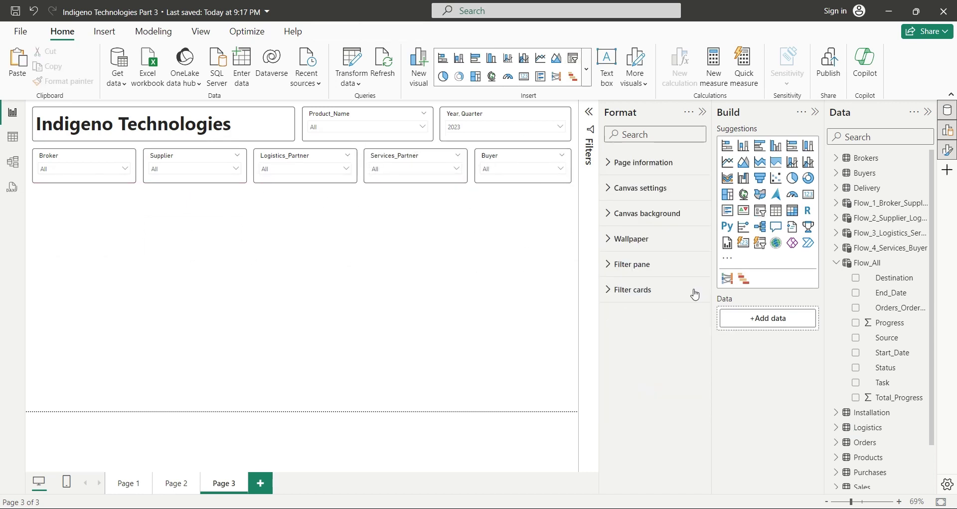
- Insert a Gantt visual and resize it to fill the canvas beneath the dropdown slicers
{"action": "left_click", "coordinate": [744, 278]}
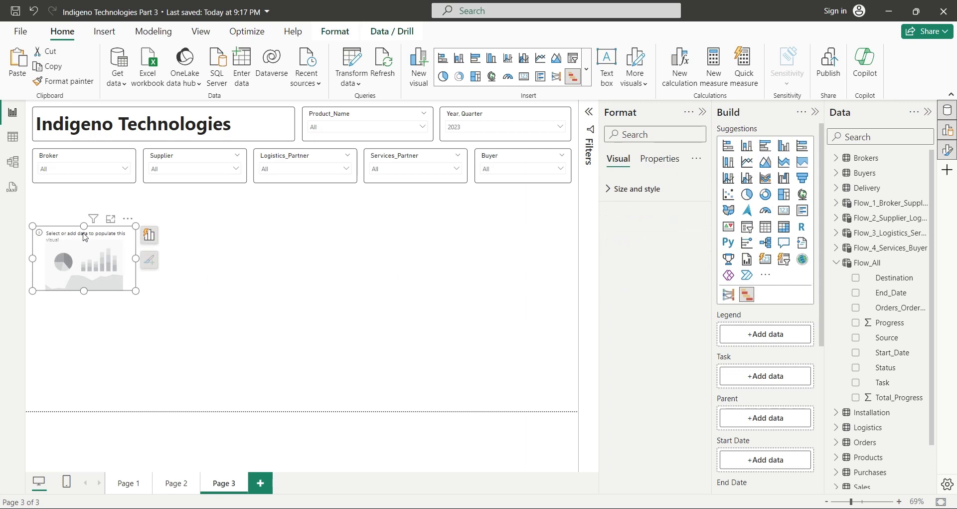
{"action": "left_click_drag", "start_coordinate": [84, 226], "coordinate": [84, 190]}
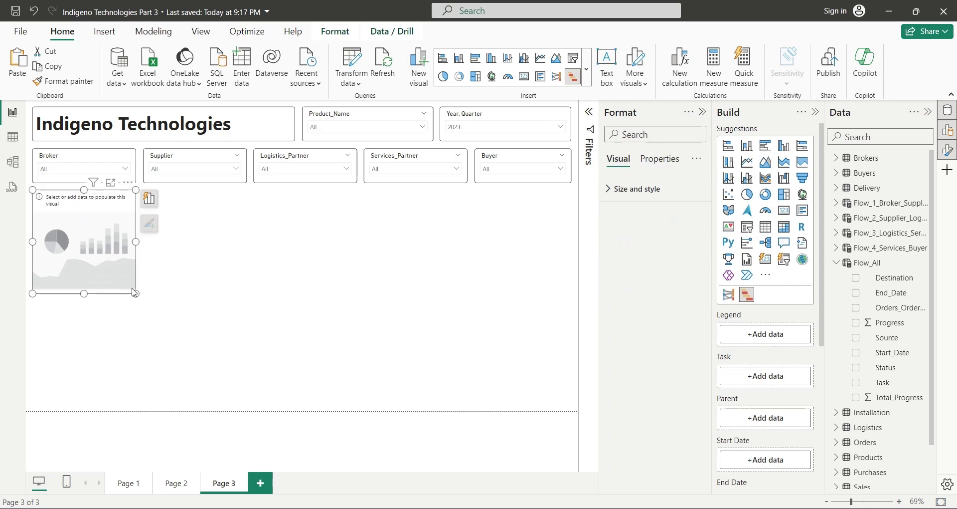
{"action": "left_click_drag", "start_coordinate": [135, 294], "coordinate": [572, 410]}
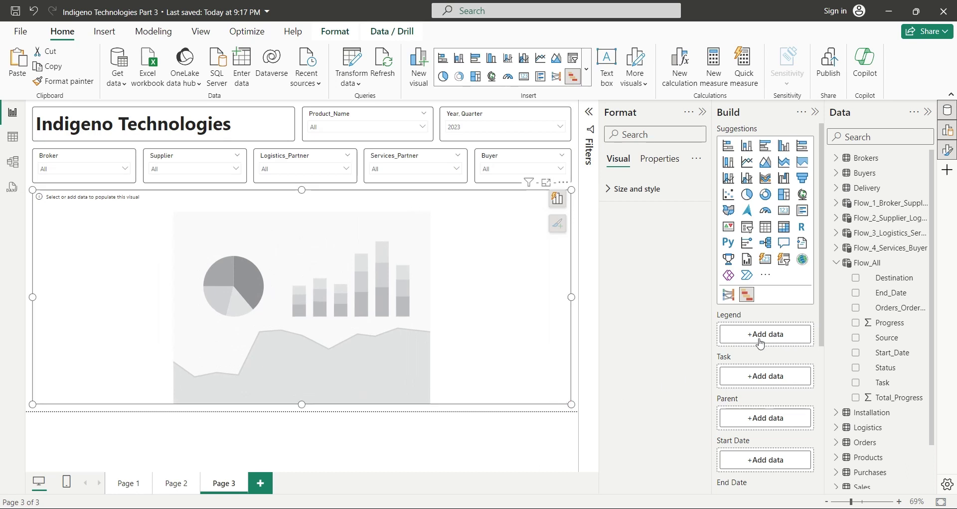
{"action": "scroll", "coordinate": [777, 335], "scroll_direction": "down", "scroll_amount": 1}
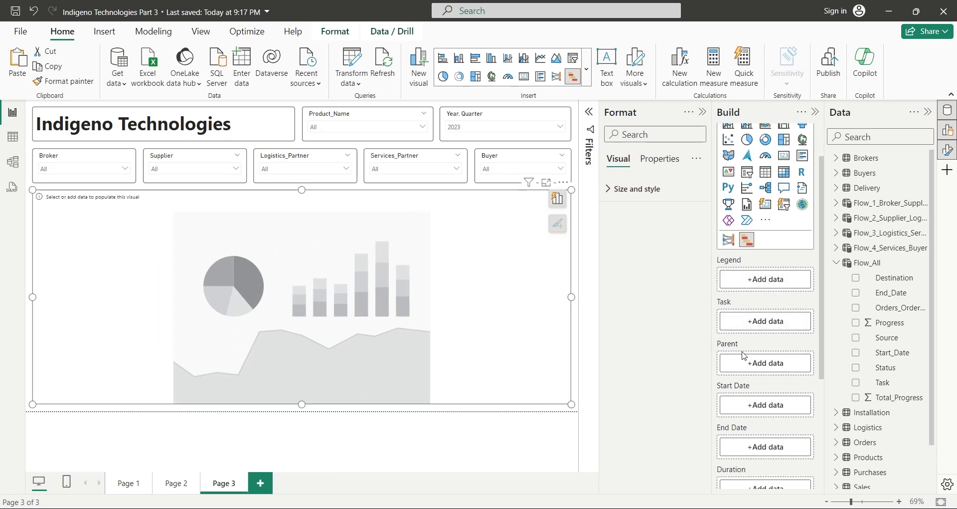
{"action": "scroll", "coordinate": [759, 382], "scroll_direction": "down", "scroll_amount": 2}
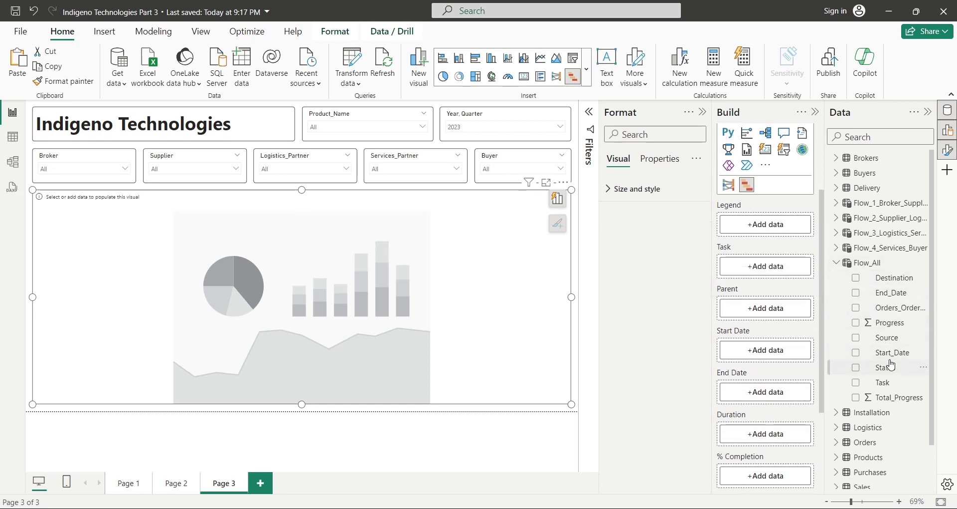
- Put Task, Orders_Order_ID, Start_Date and End_Date into the Gantt's Task, Parent, Start Date and End Date wells
{"action": "left_click_drag", "start_coordinate": [891, 383], "coordinate": [728, 267]}
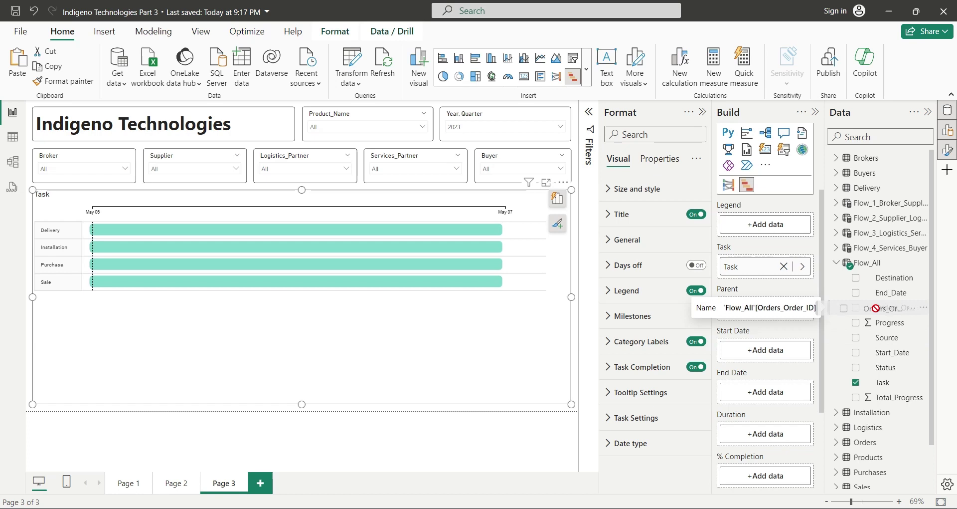
{"action": "left_click_drag", "start_coordinate": [876, 309], "coordinate": [773, 312]}
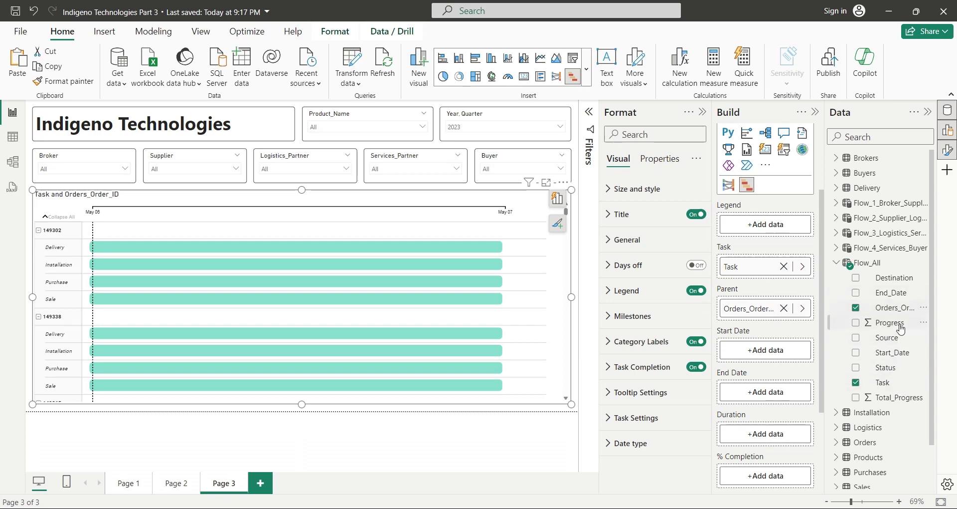
{"action": "left_click_drag", "start_coordinate": [893, 352], "coordinate": [787, 352]}
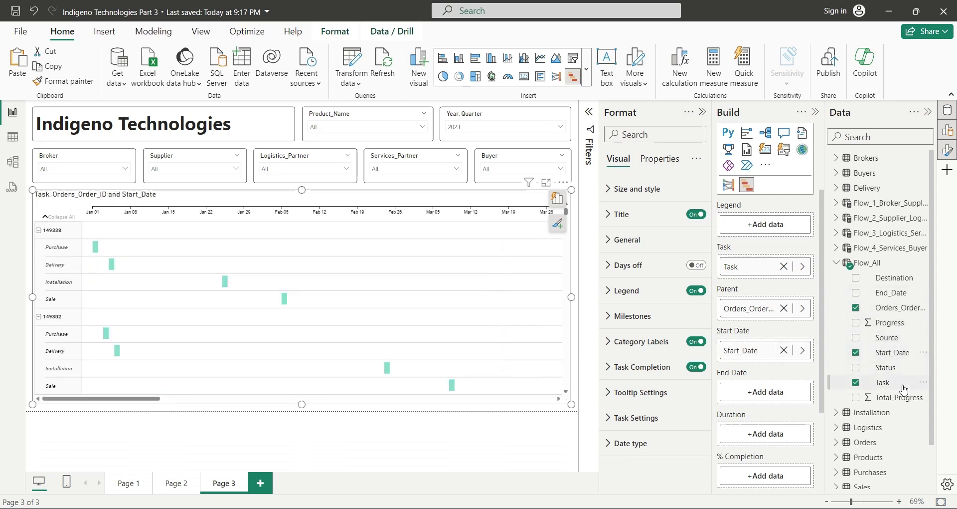
{"action": "left_click_drag", "start_coordinate": [900, 296], "coordinate": [795, 397]}
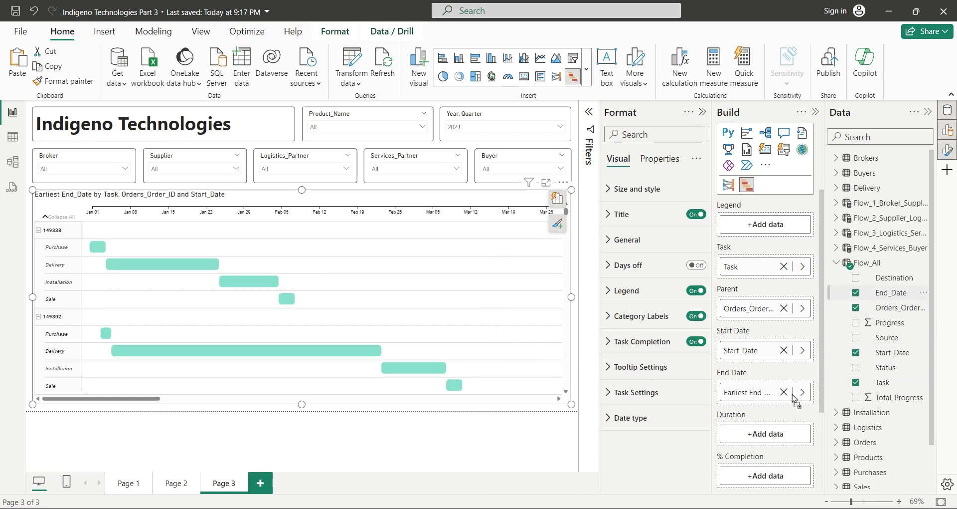
- Add Progress as the Gantt's % Completion field and rename it to Progress
{"action": "scroll", "coordinate": [823, 385], "scroll_direction": "down", "scroll_amount": 3}
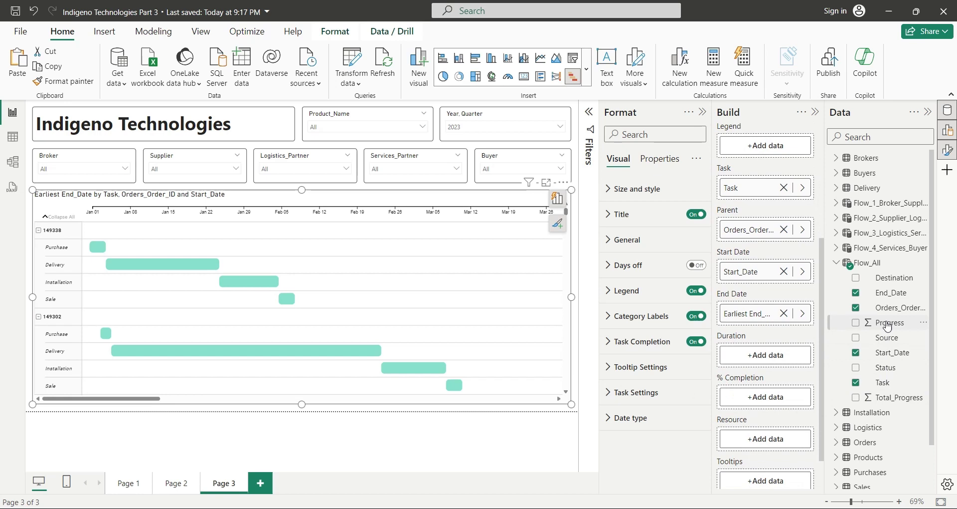
{"action": "left_click_drag", "start_coordinate": [885, 322], "coordinate": [753, 398]}
{"action": "type", "text": "Progress"}
{"action": "key", "text": "Return"}
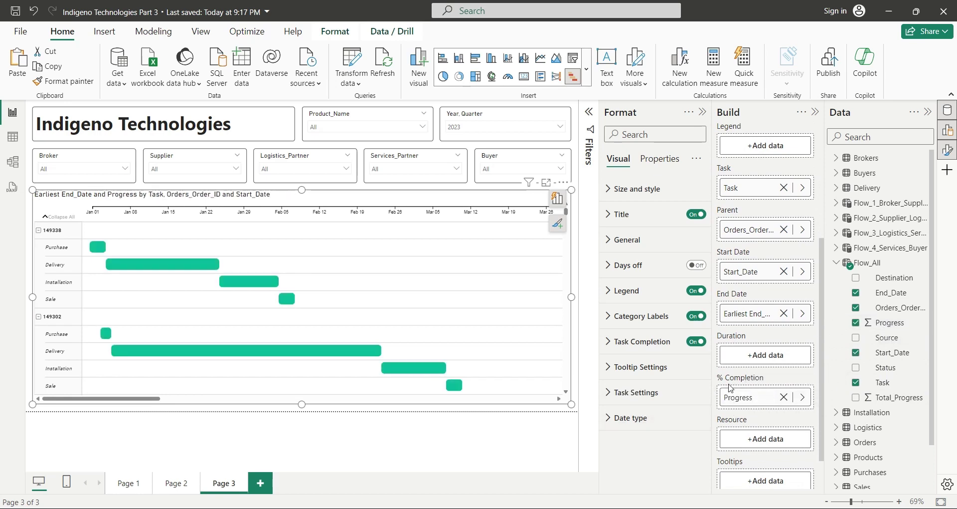
- Shift the Product_Name and Year, Quarter slicers left and narrow the Year, Quarter slicer
{"action": "key", "text": "Escape"}
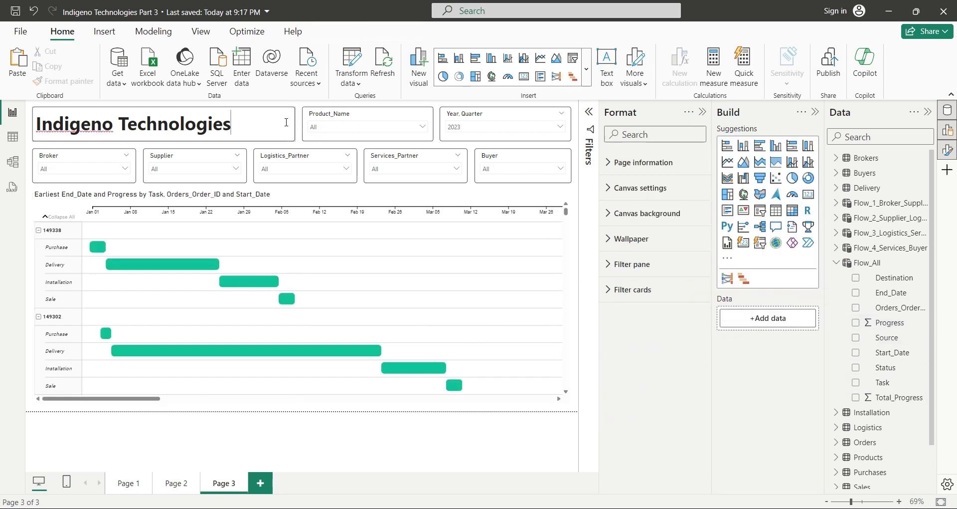
{"action": "left_click", "coordinate": [286, 122]}
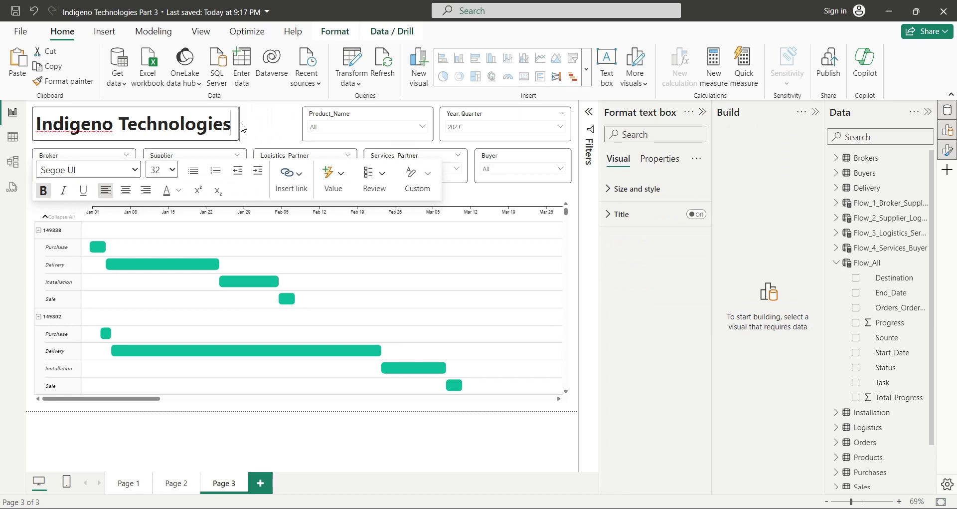
{"action": "mouse_move", "coordinate": [369, 118]}
{"action": "left_mouse_down"}
{"action": "mouse_move", "coordinate": [319, 121]}
{"action": "mouse_move", "coordinate": [358, 132]}
{"action": "left_mouse_up"}
{"action": "left_click_drag", "start_coordinate": [464, 115], "coordinate": [392, 115]}
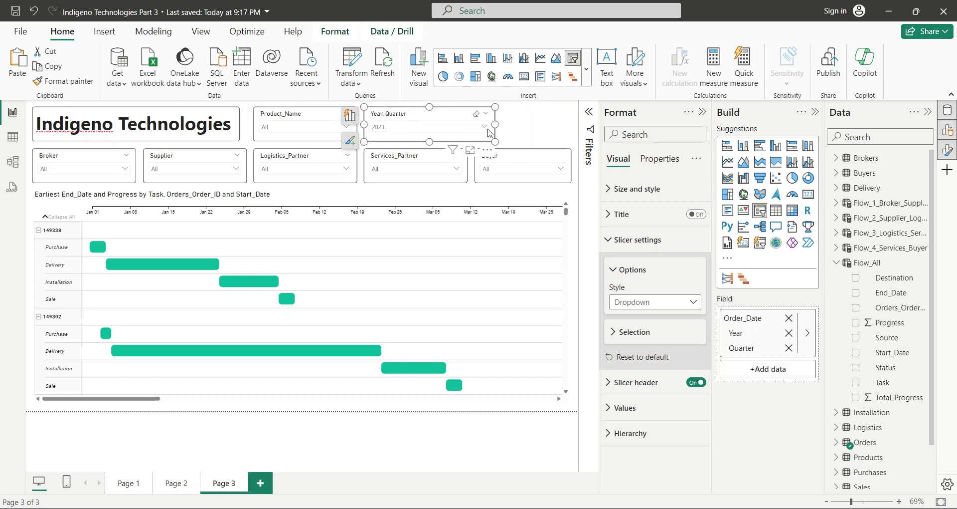
{"action": "left_click_drag", "start_coordinate": [495, 124], "coordinate": [572, 125]}
- Duplicate the Year, Quarter slicer and switch its field to Status
{"action": "key", "text": "ctrl+c"}
{"action": "key", "text": "ctrl+v"}
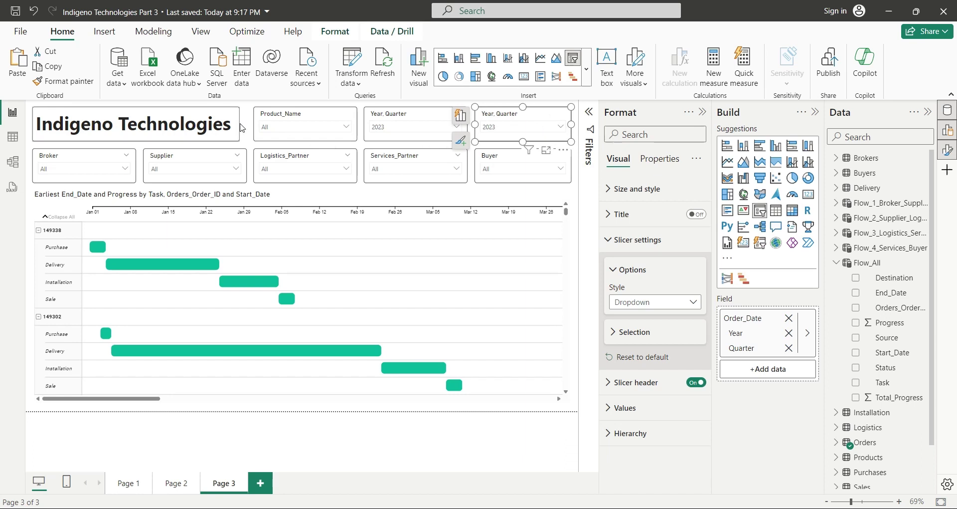
{"action": "left_click", "coordinate": [241, 127]}
{"action": "left_click", "coordinate": [526, 118]}
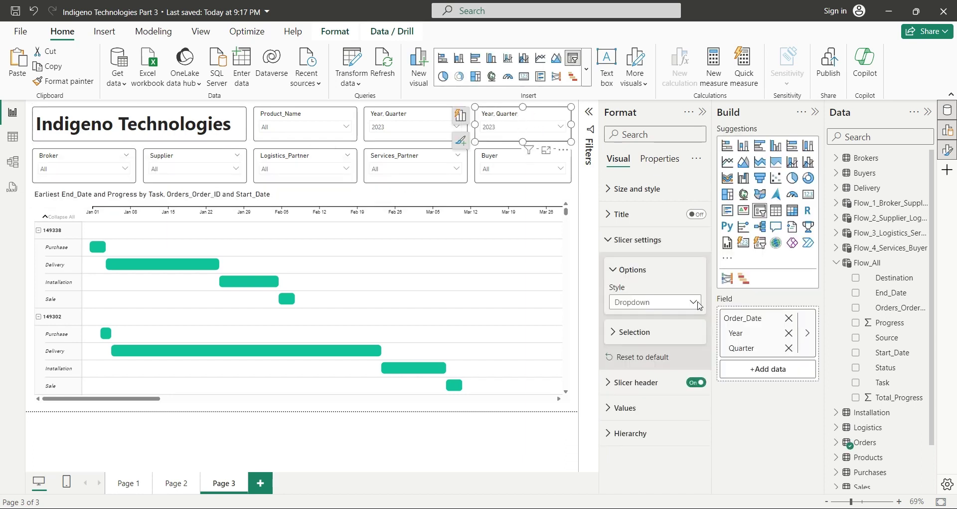
{"action": "left_click", "coordinate": [790, 318]}
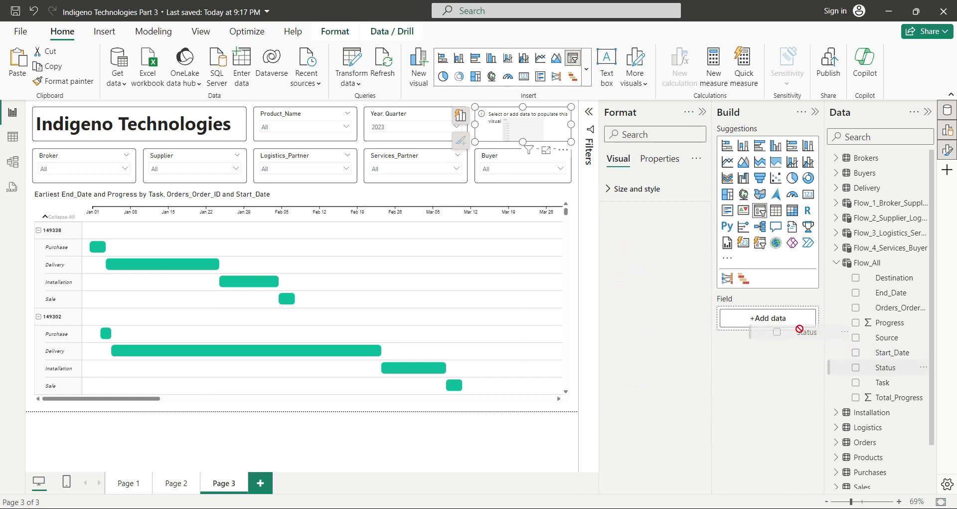
{"action": "left_click_drag", "start_coordinate": [800, 329], "coordinate": [786, 321]}
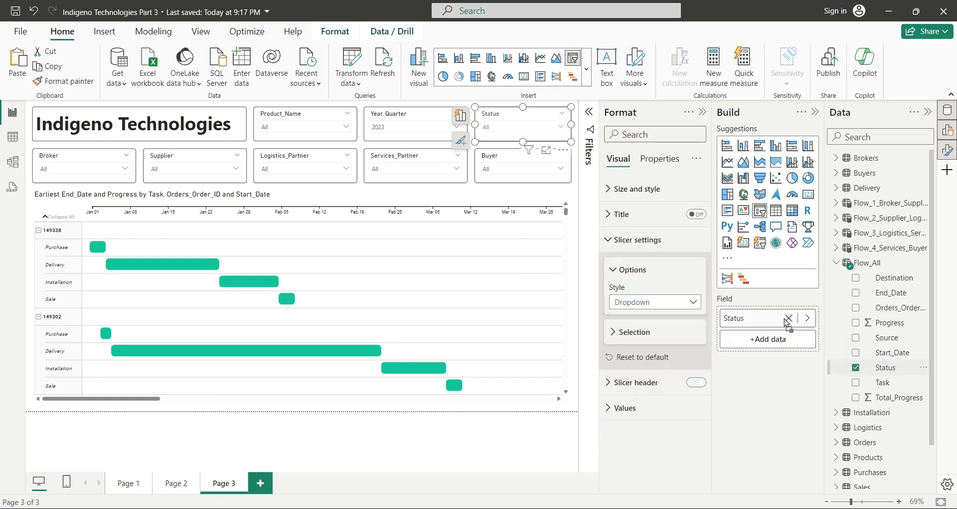
- Set the Status slicer to In Process
{"action": "left_click", "coordinate": [559, 127]}
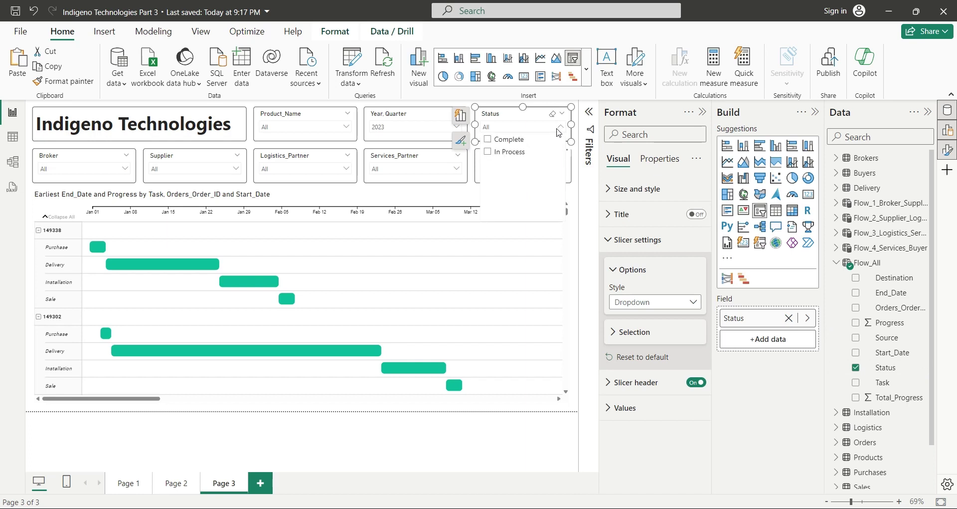
{"action": "left_click", "coordinate": [495, 153]}
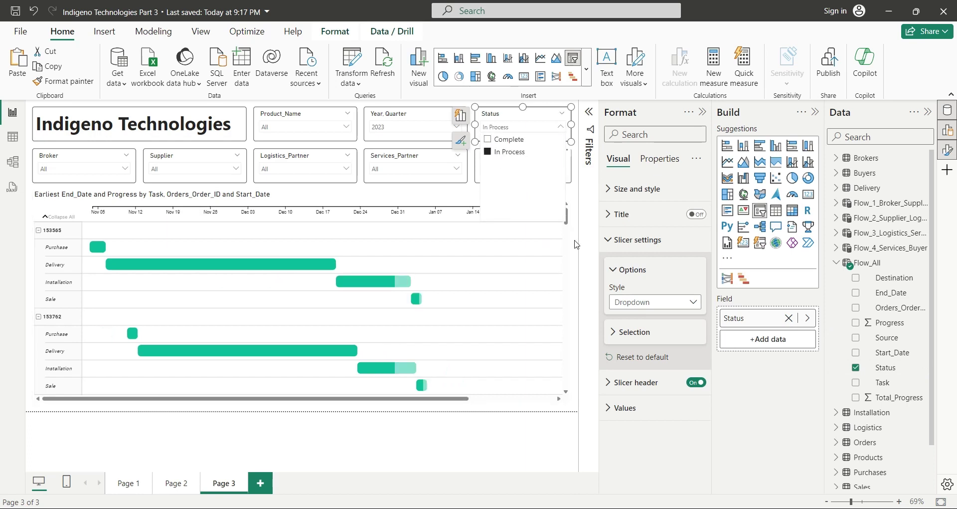
{"action": "left_click", "coordinate": [571, 223]}
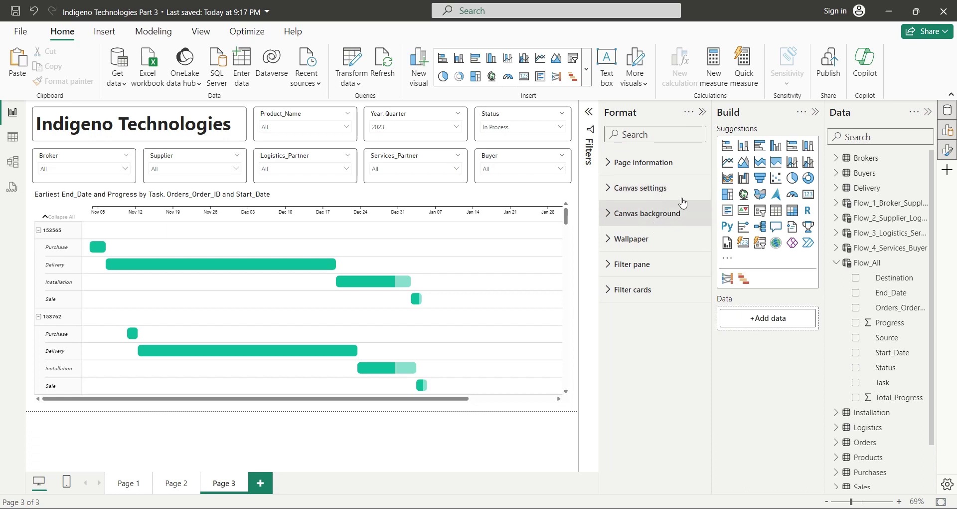
- Turn on the Gantt chart's visual border with 5 px rounded corners, then collapse the Format pane
{"action": "left_click", "coordinate": [568, 199]}
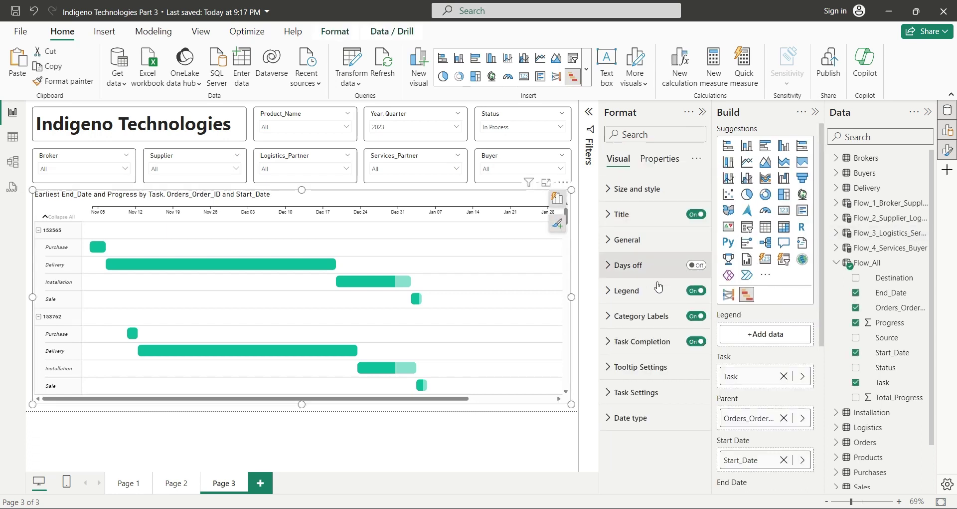
{"action": "left_click", "coordinate": [655, 191]}
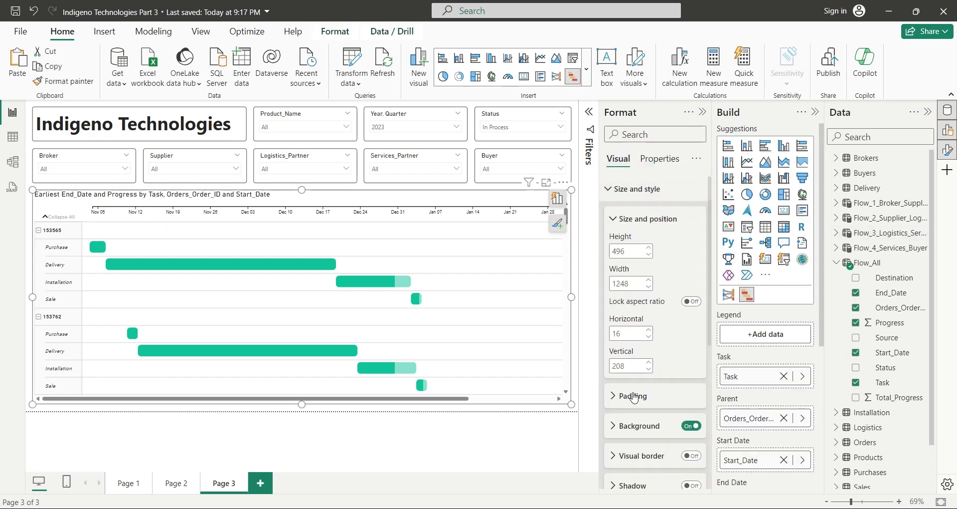
{"action": "left_click", "coordinate": [691, 456]}
{"action": "left_click", "coordinate": [640, 382]}
{"action": "left_click", "coordinate": [639, 381]}
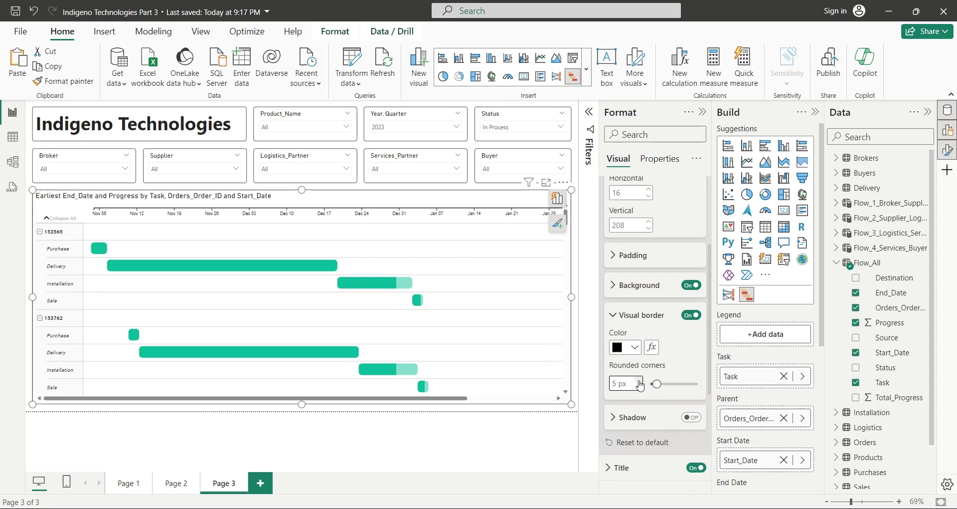
{"action": "left_click", "coordinate": [703, 111]}
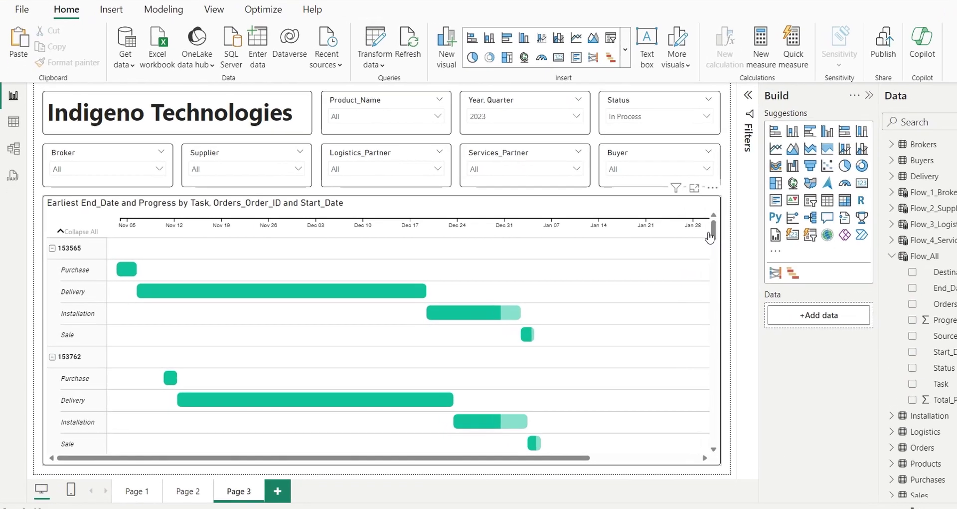
{"action": "scroll", "coordinate": [683, 304], "scroll_direction": "down", "scroll_amount": 5}
{"action": "scroll", "coordinate": [822, 379], "scroll_direction": "down", "scroll_amount": 5}
{"action": "left_click_drag", "start_coordinate": [736, 477], "coordinate": [841, 480]}
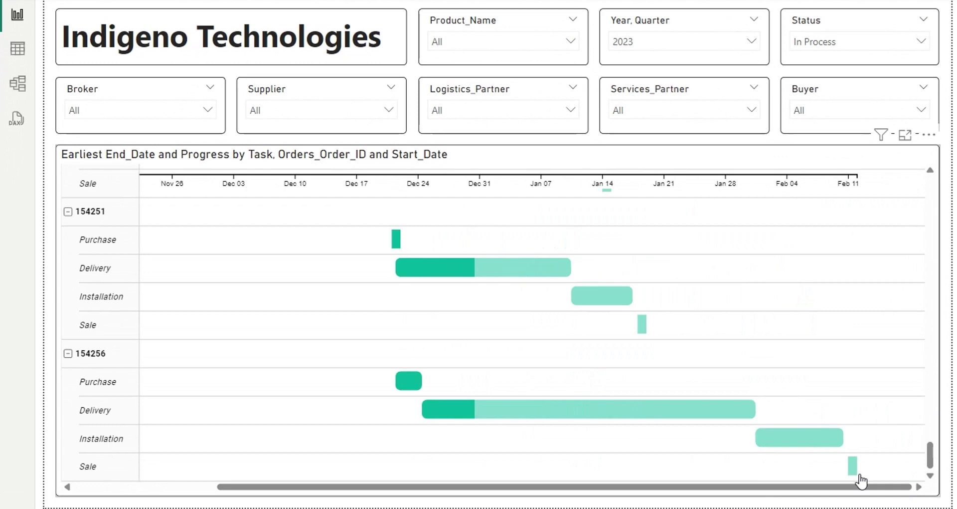
{"action": "mouse_move", "coordinate": [690, 413]}
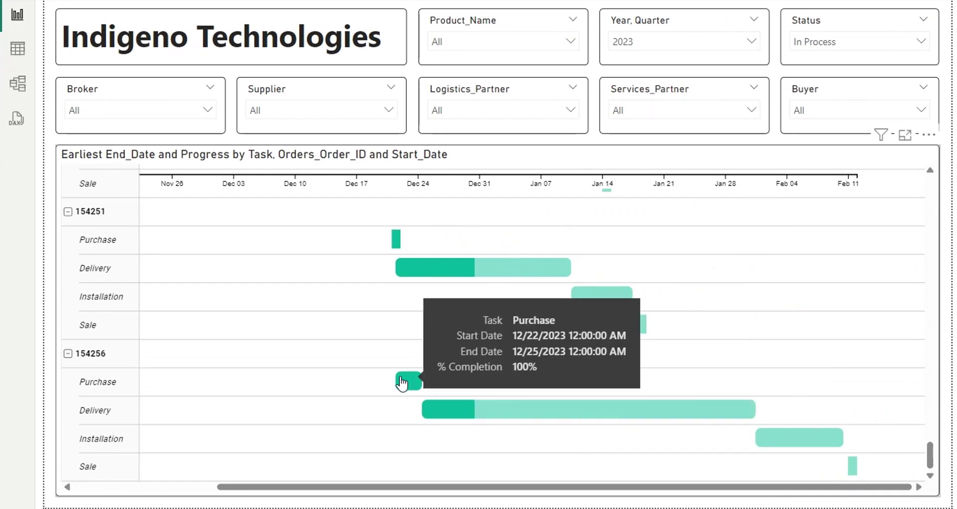
{"action": "mouse_move", "coordinate": [609, 306]}
{"action": "scroll", "coordinate": [398, 274], "scroll_direction": "up", "scroll_amount": 4}
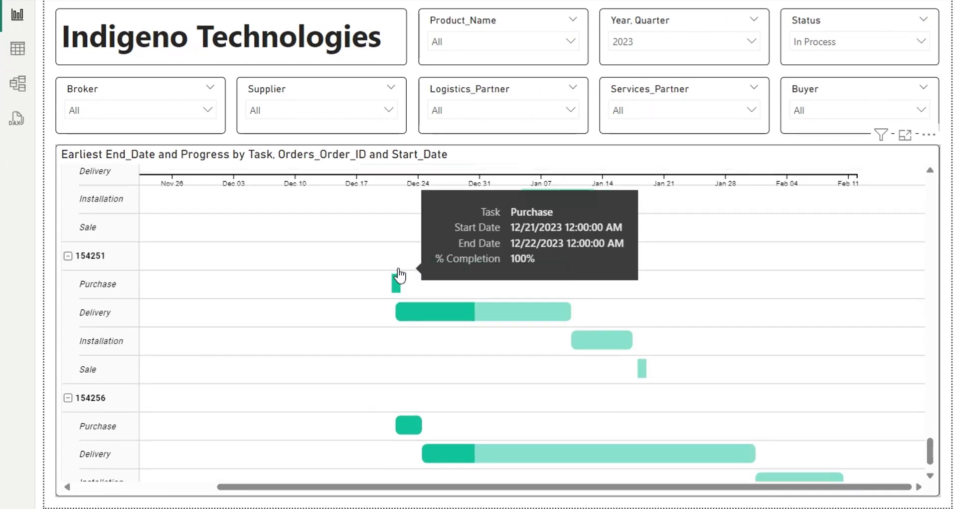
{"action": "scroll", "coordinate": [508, 278], "scroll_direction": "up", "scroll_amount": 2}
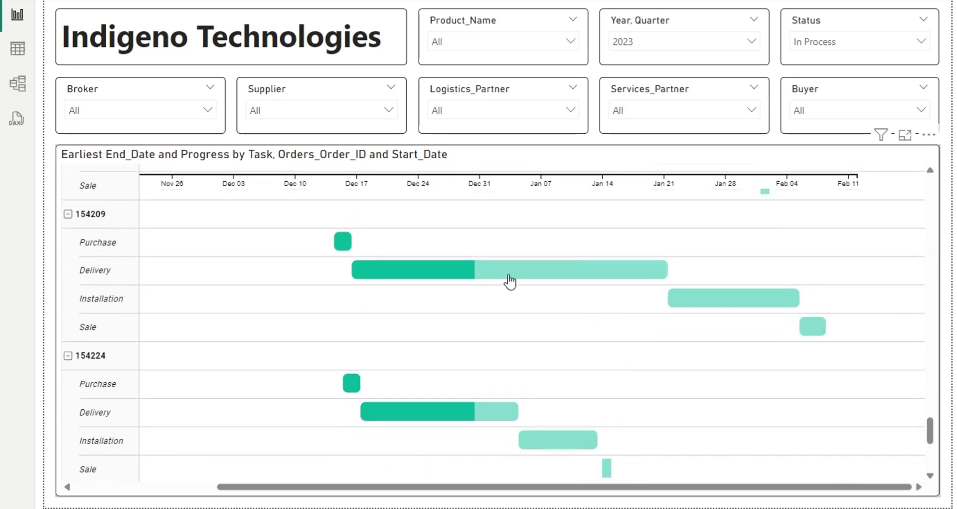
{"action": "mouse_move", "coordinate": [509, 280]}
{"action": "scroll", "coordinate": [510, 280], "scroll_direction": "up", "scroll_amount": 3}
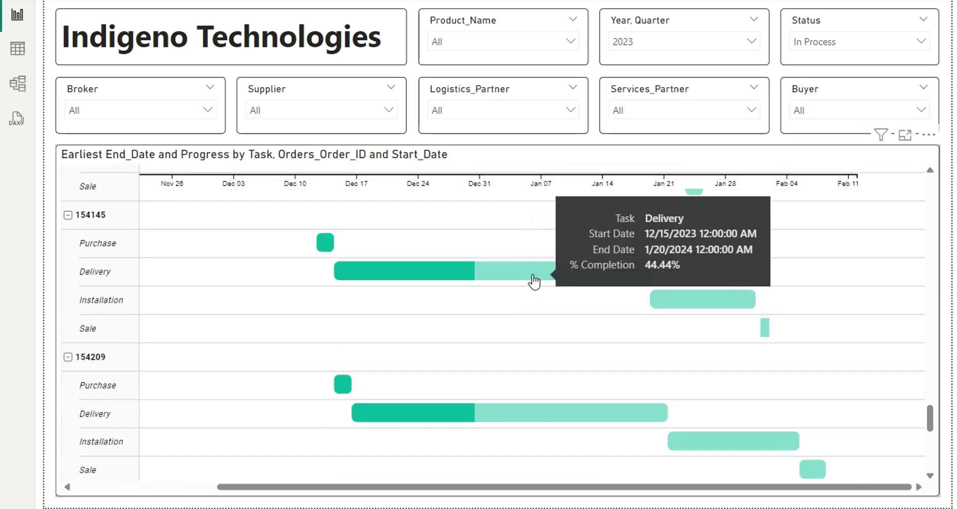
{"action": "scroll", "coordinate": [533, 281], "scroll_direction": "up", "scroll_amount": 6}
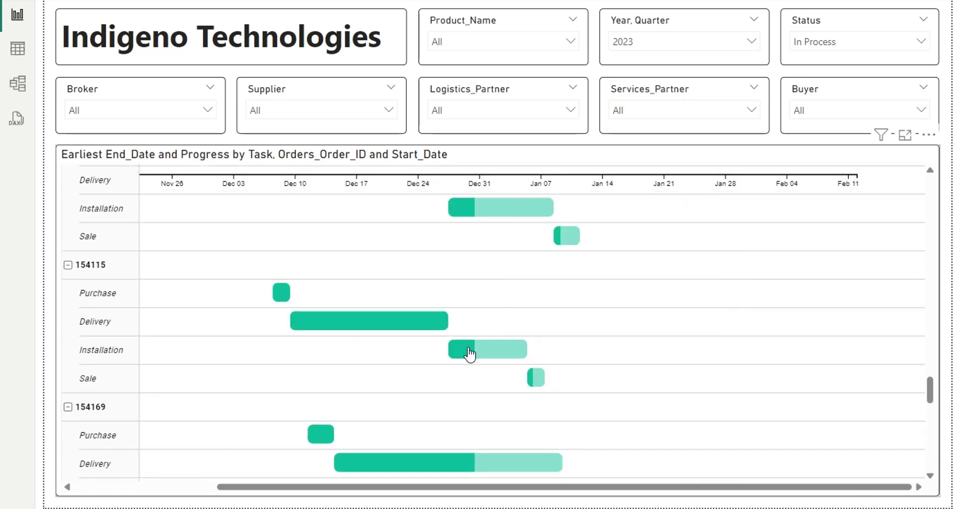
{"action": "mouse_move", "coordinate": [538, 383]}
{"action": "scroll", "coordinate": [537, 383], "scroll_direction": "up", "scroll_amount": 5}
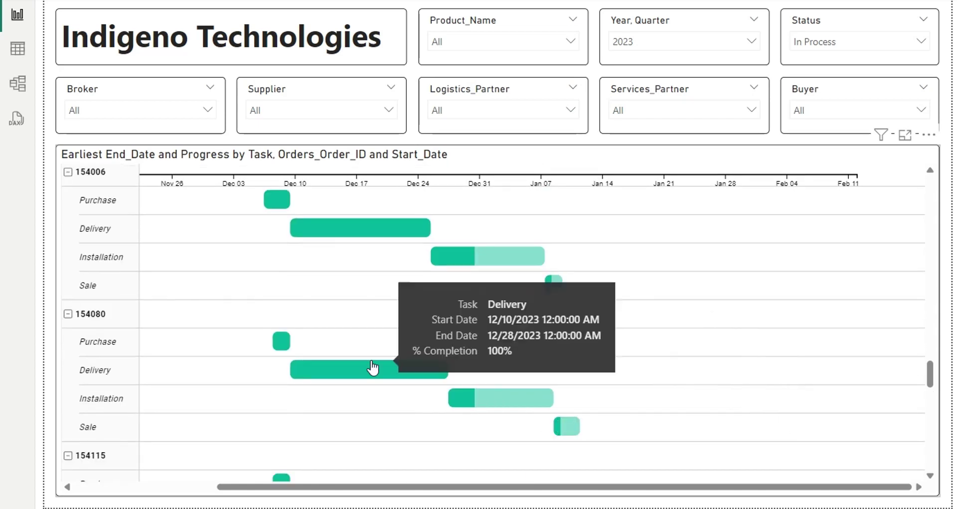